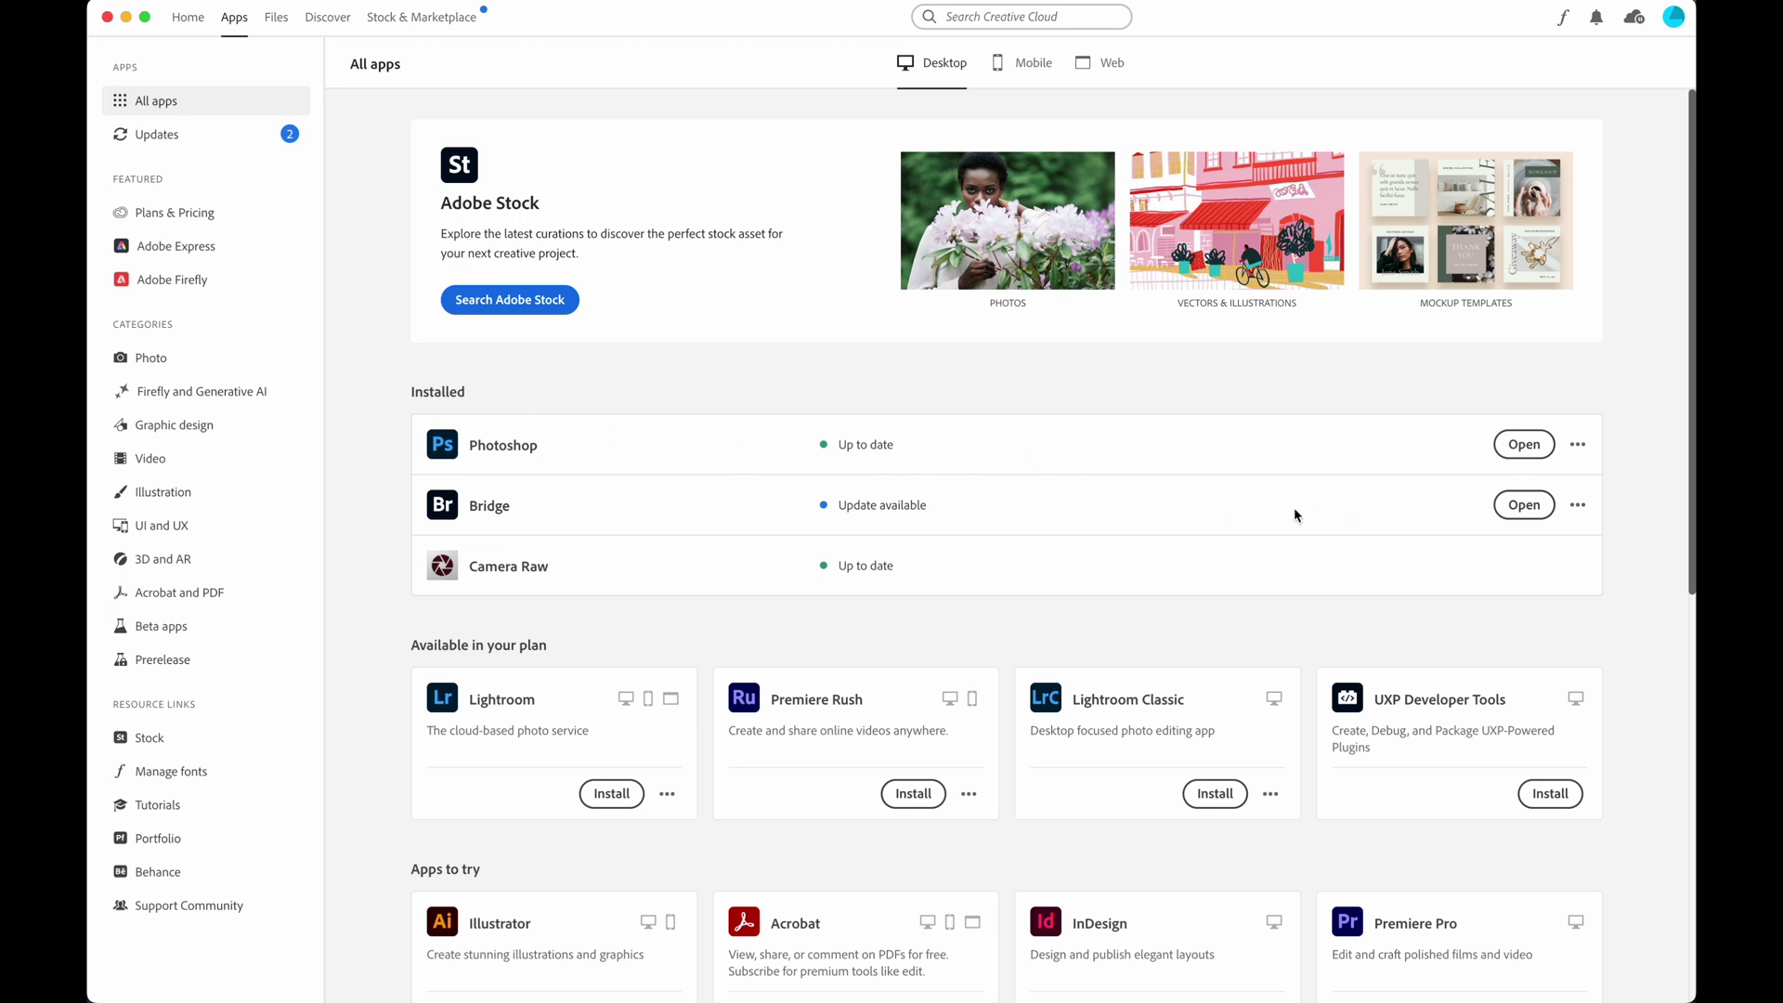
# - Launch Photoshop from the Creative Cloud apps list, then close Creative Cloud
pyautogui.click(1524, 444)
pyautogui.click(107, 17)
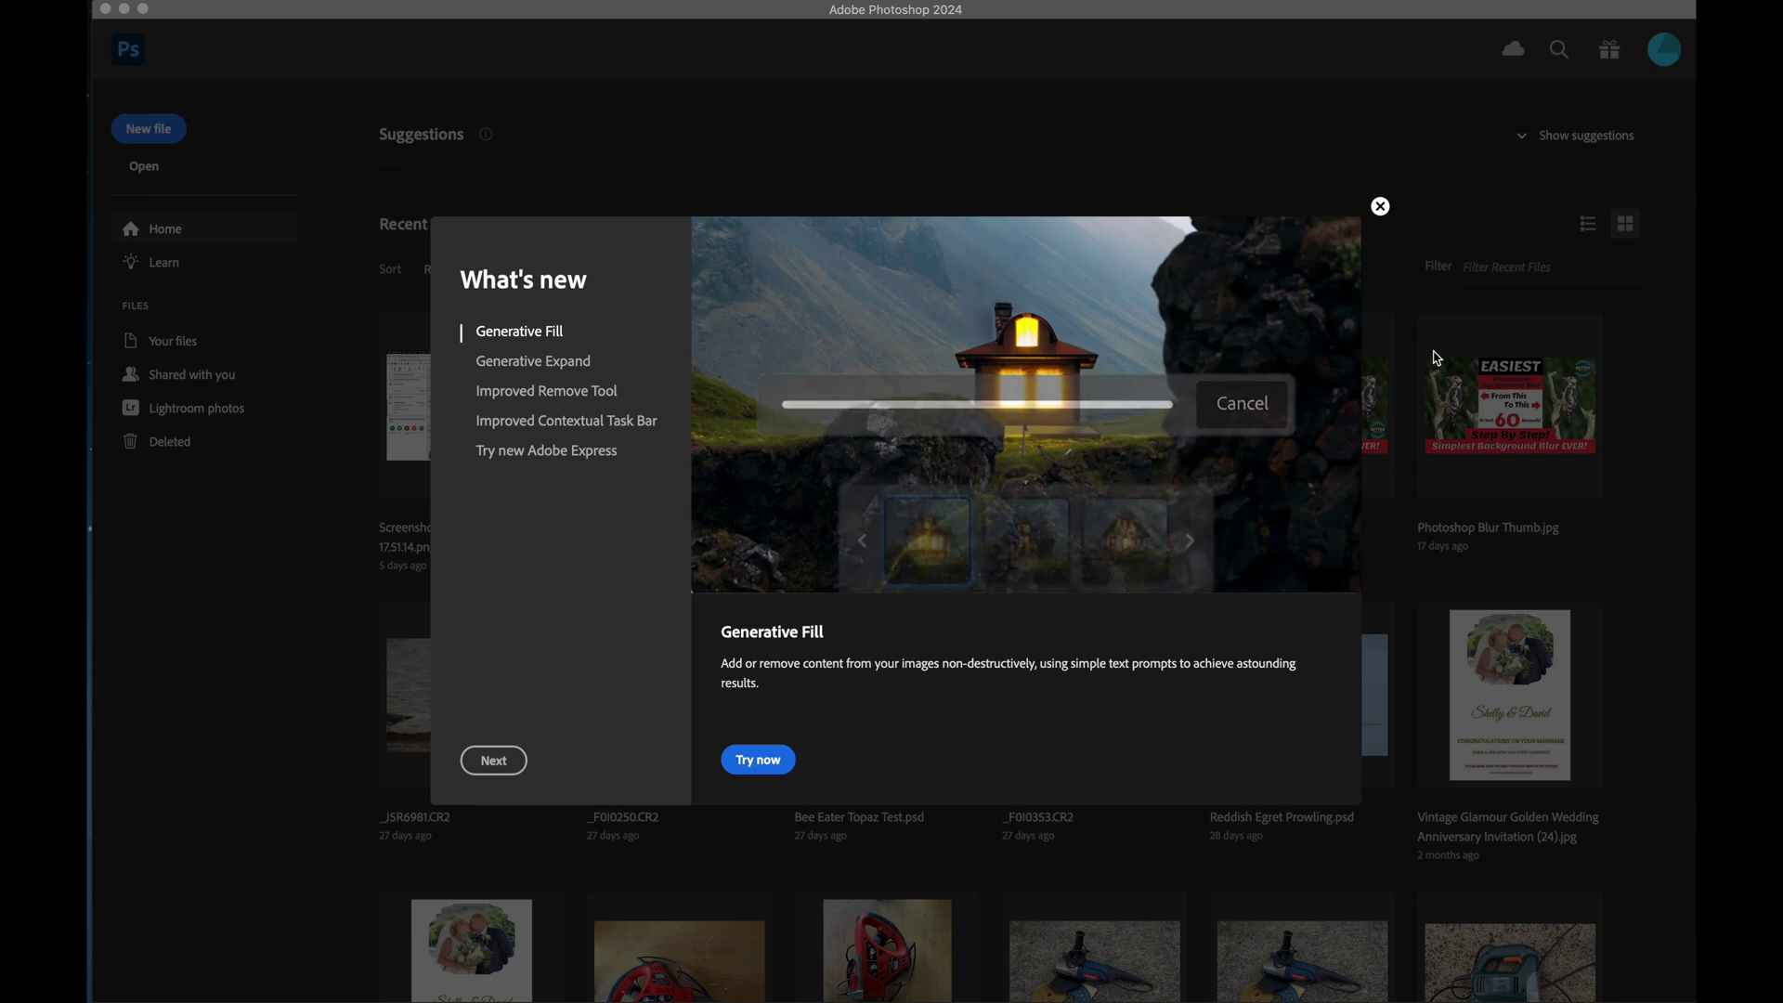
# - Dismiss the What's new screen and drag Rescue 1.jpg from the desktop into Photoshop
pyautogui.click(1379, 206)
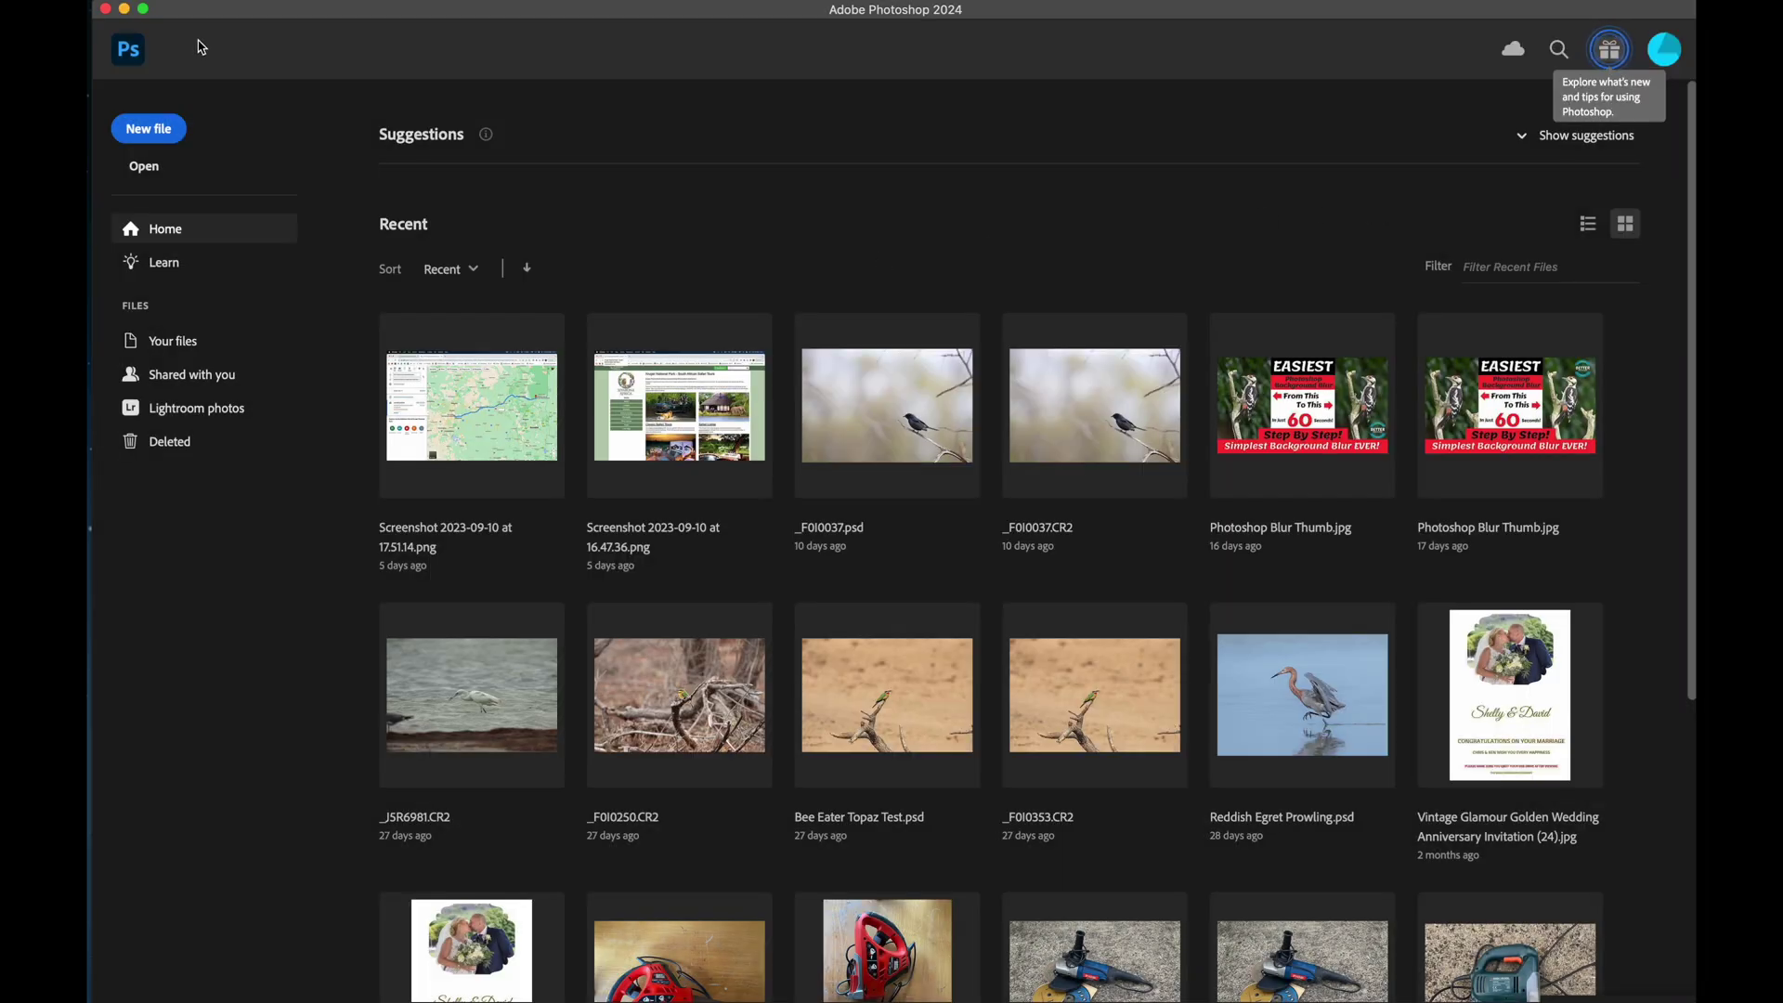
pyautogui.moveTo(335, 13); pyautogui.dragTo(335, 127)
pyautogui.click(919, 72)
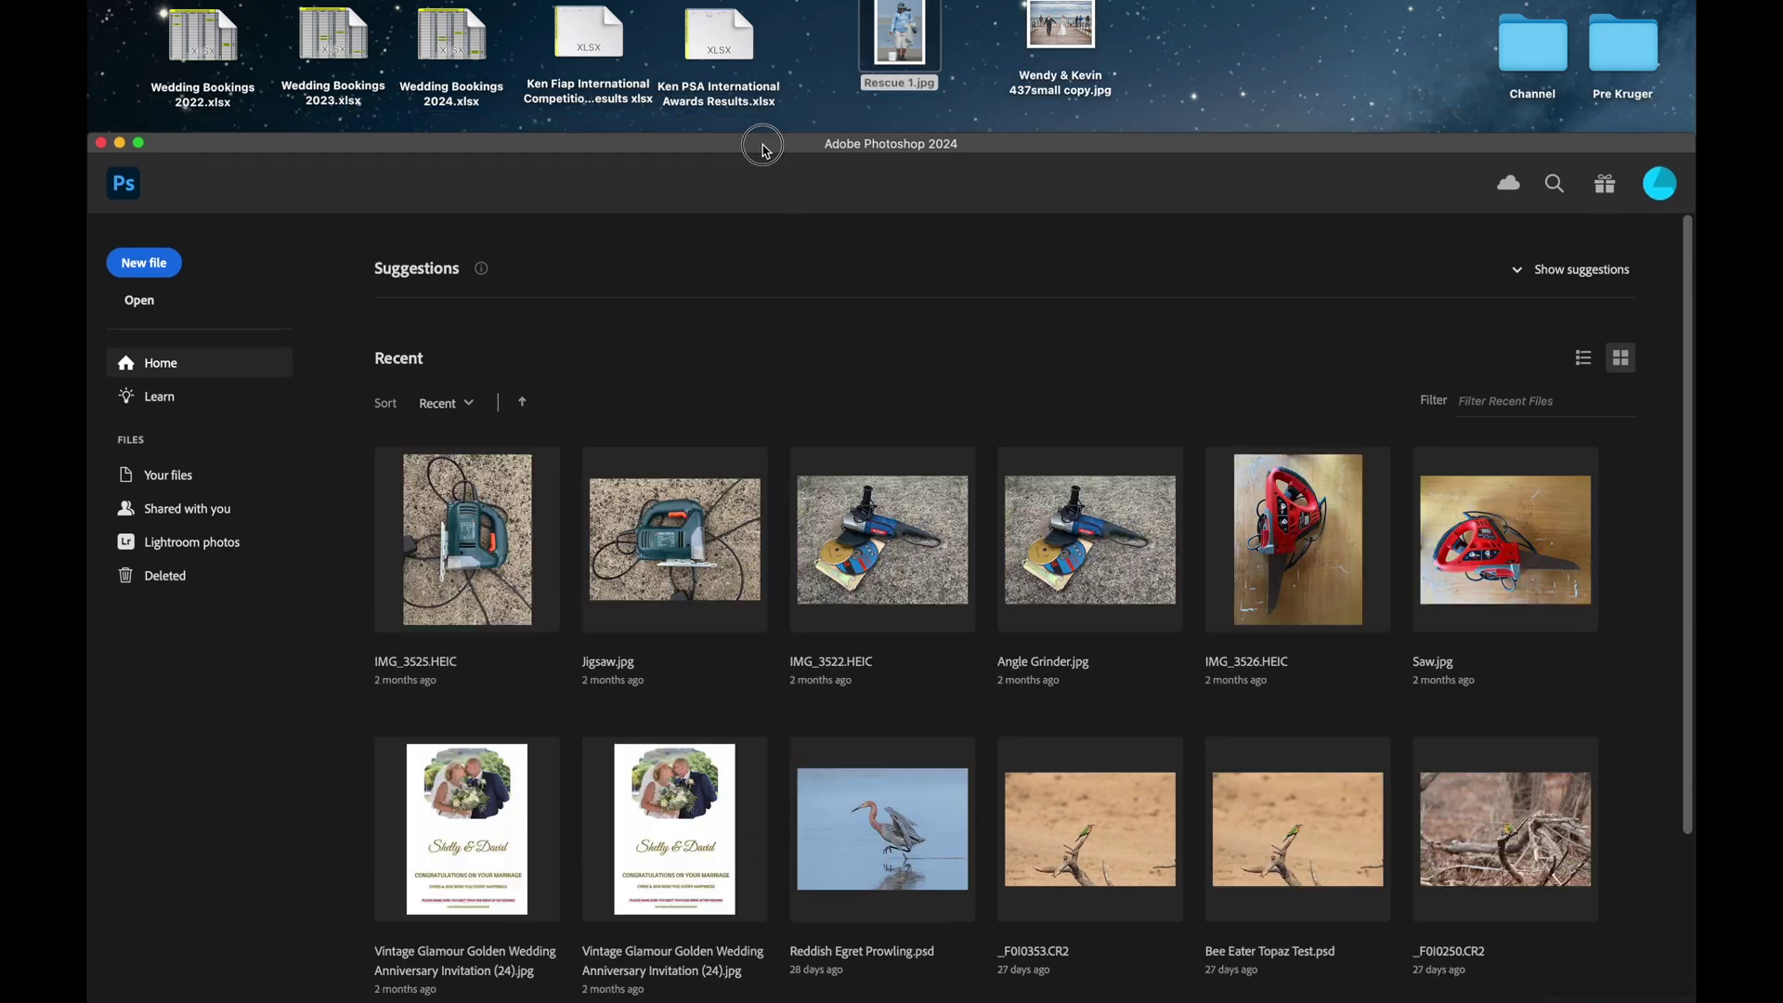
pyautogui.moveTo(922, 72); pyautogui.dragTo(929, 610)
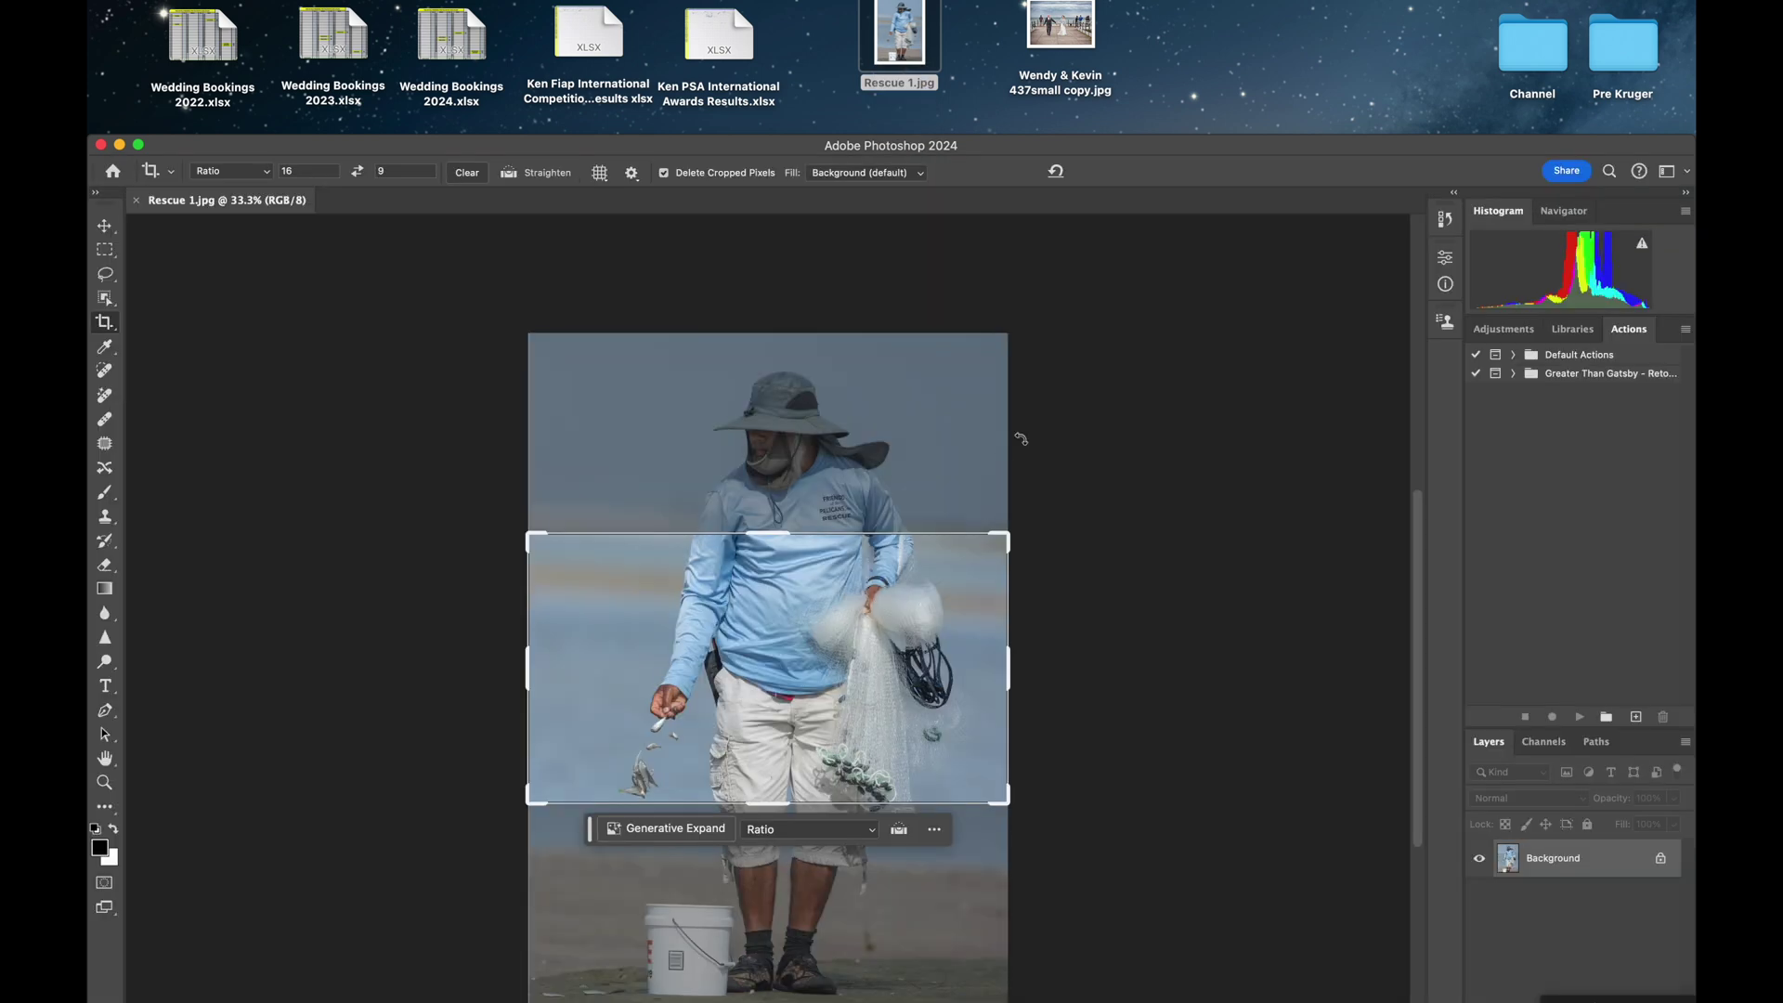
pyautogui.moveTo(1153, 146); pyautogui.dragTo(1134, 8)
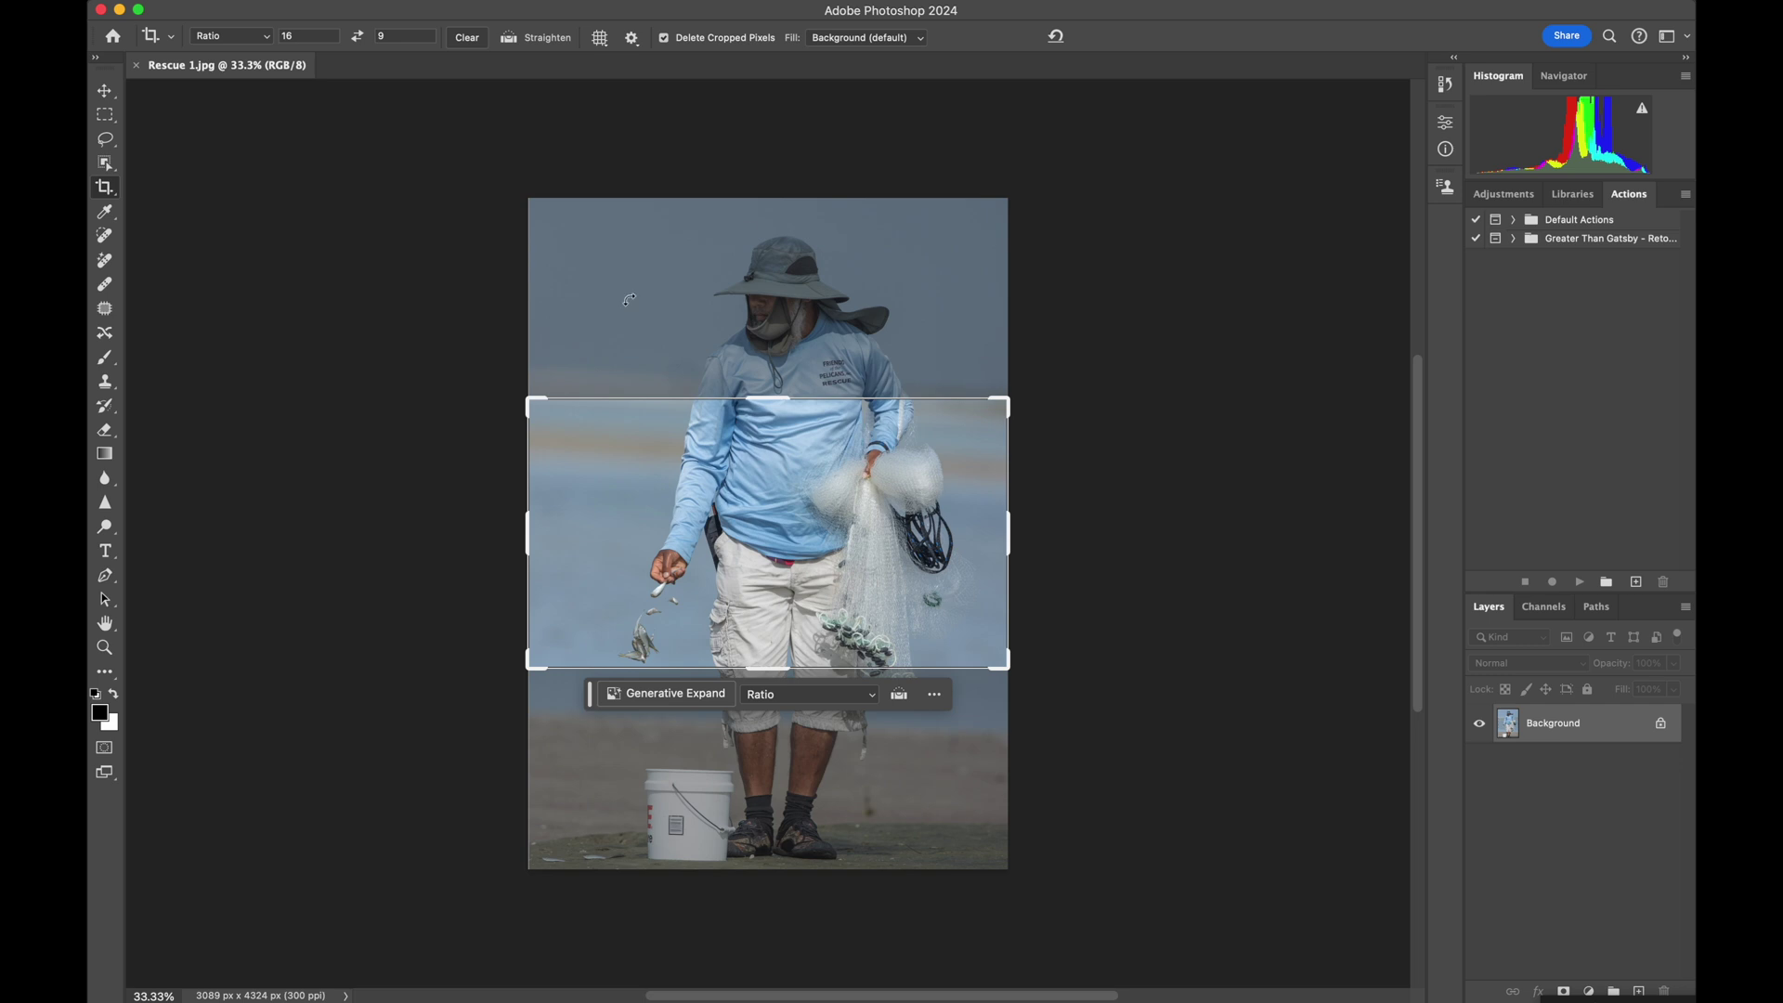
# - Drag the 16:9 crop corners past both photo edges, enlarging the canvas to 7687 × 4324 px
pyautogui.moveTo(529, 400); pyautogui.dragTo(332, 316)
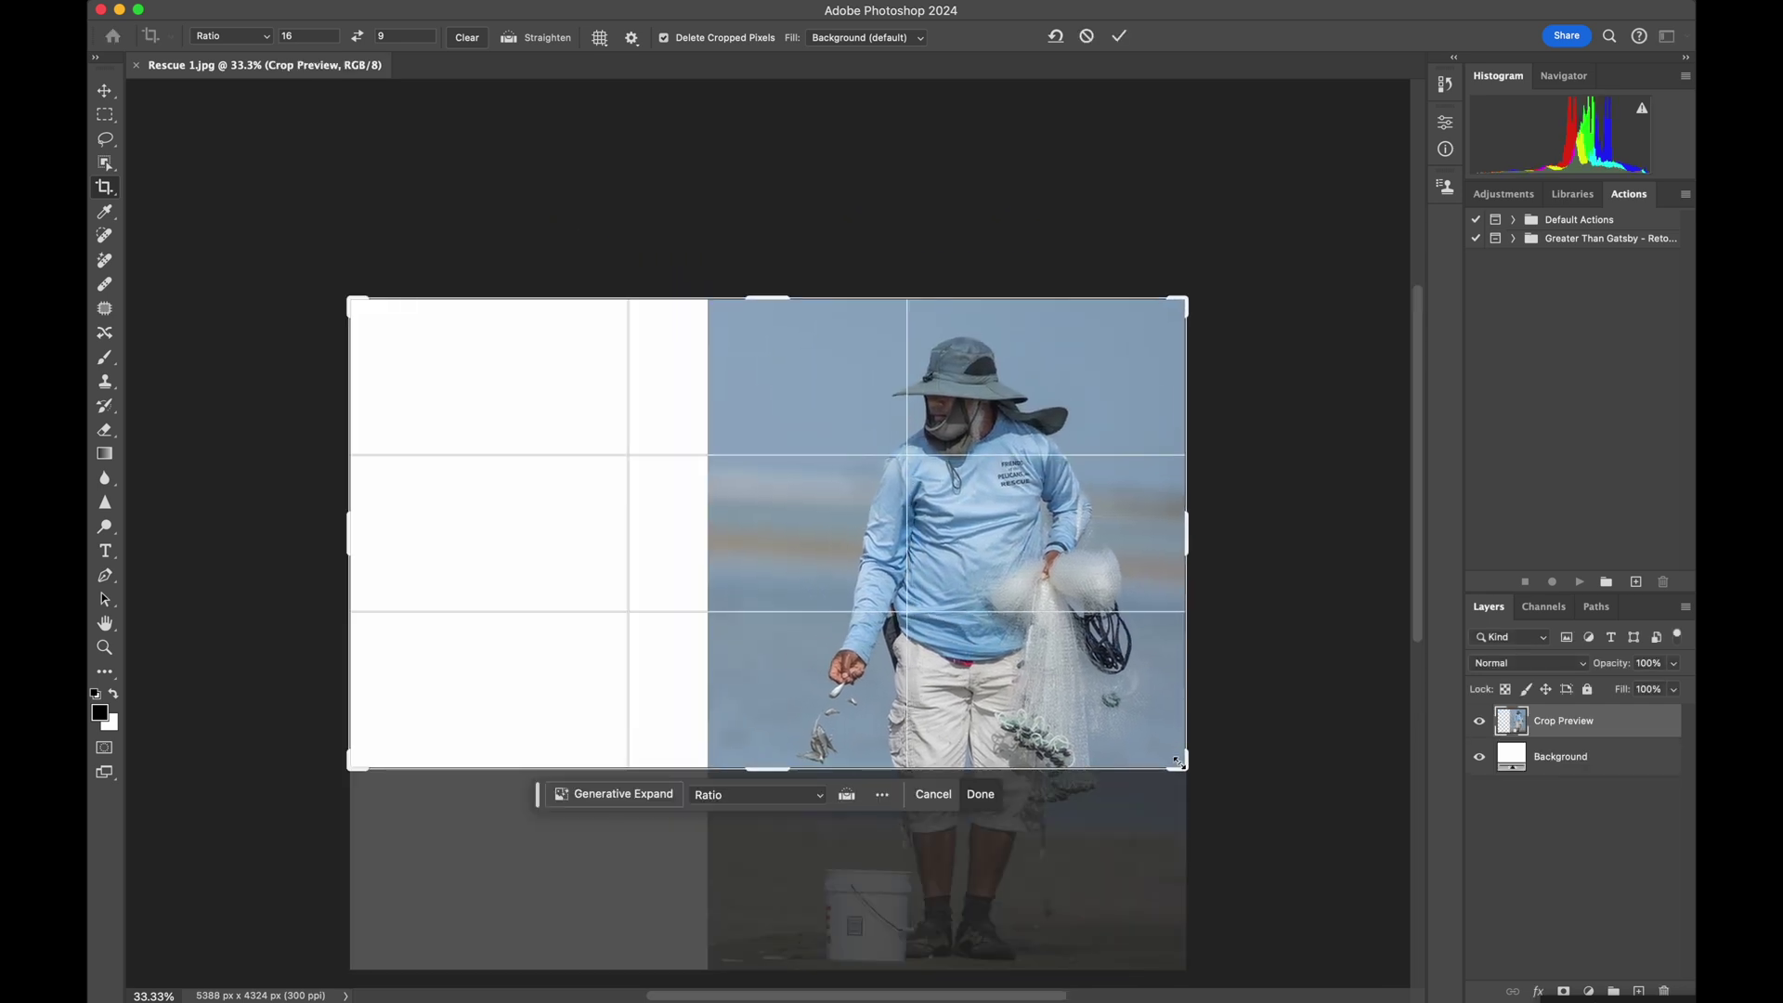
pyautogui.moveTo(1179, 767); pyautogui.dragTo(1337, 914)
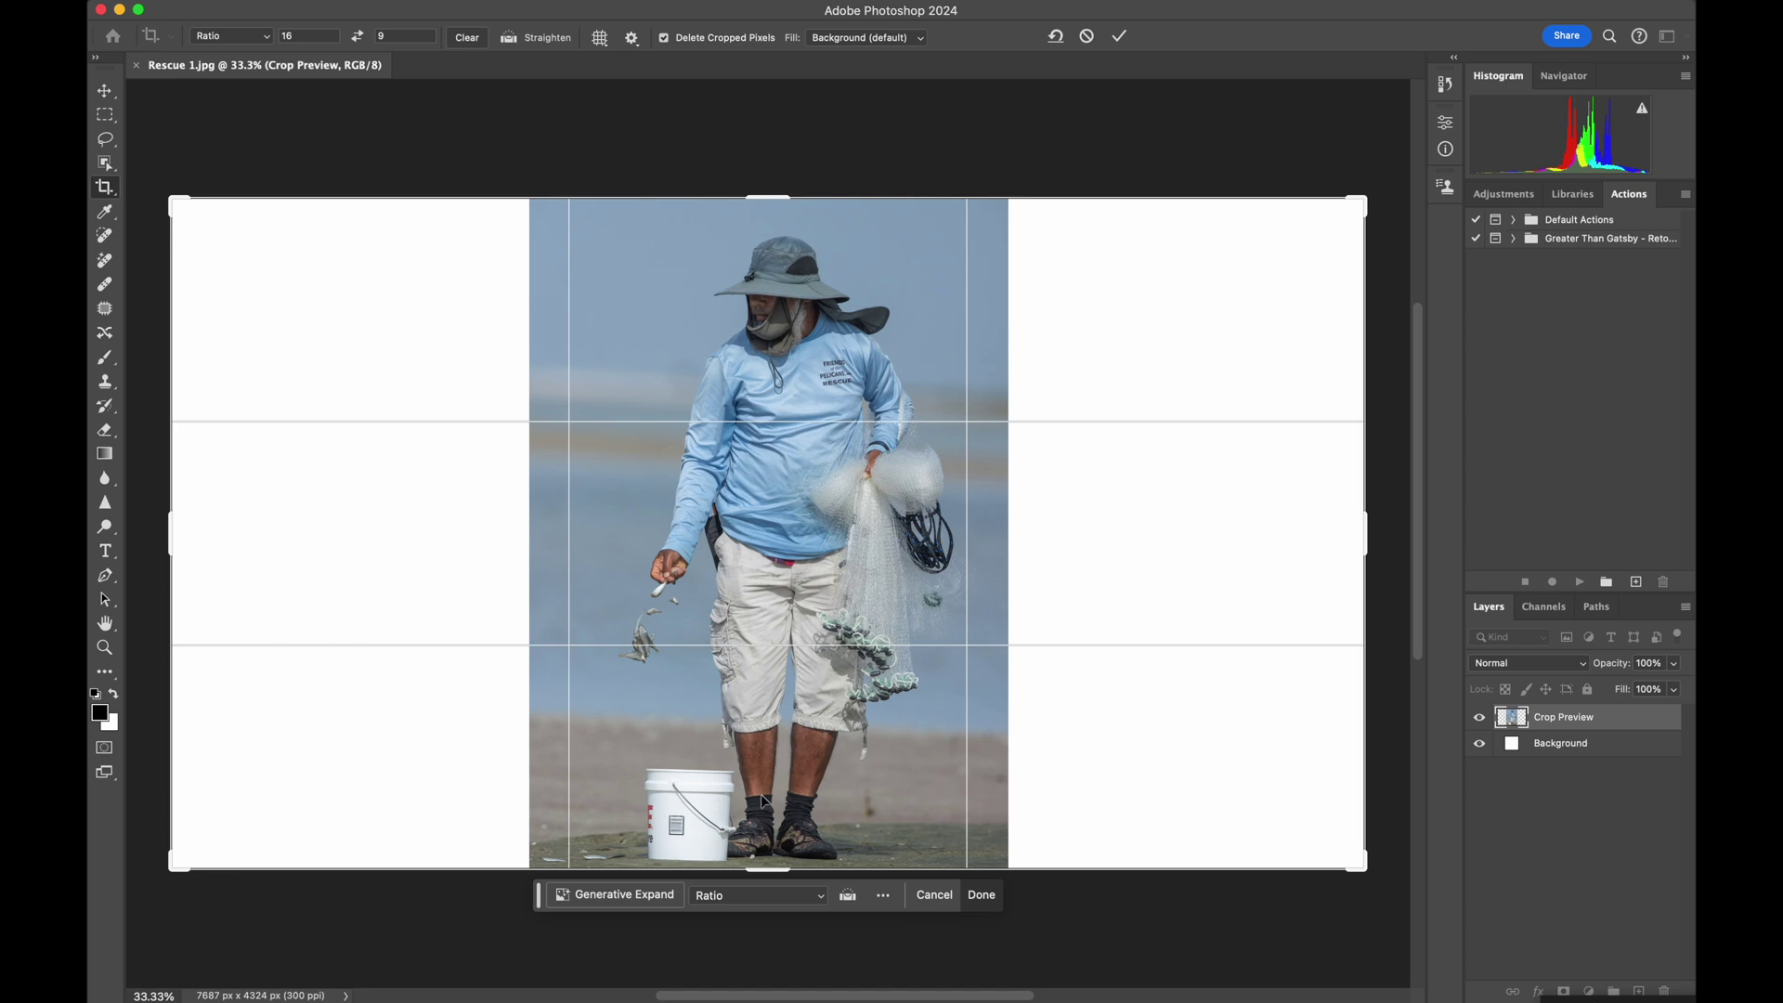
# - Run Generative Expand, accepting the AI terms, to fill the blank sides with beach and water
pyautogui.click(624, 899)
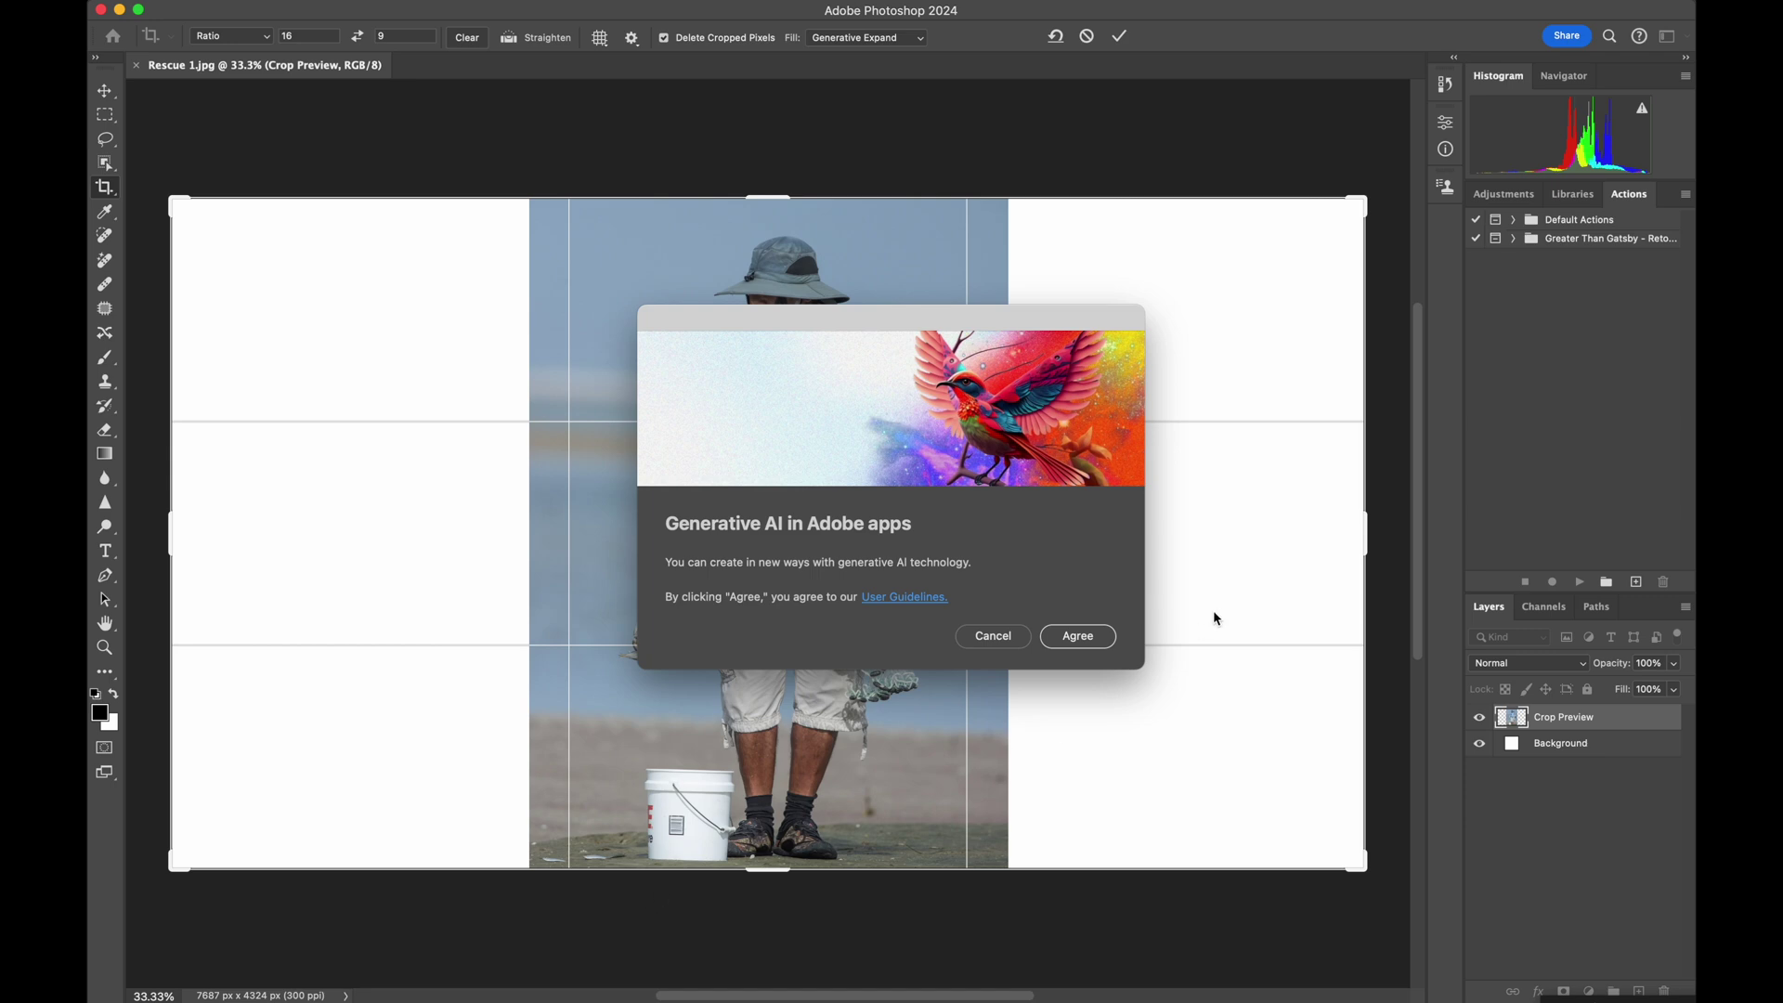
pyautogui.click(1094, 640)
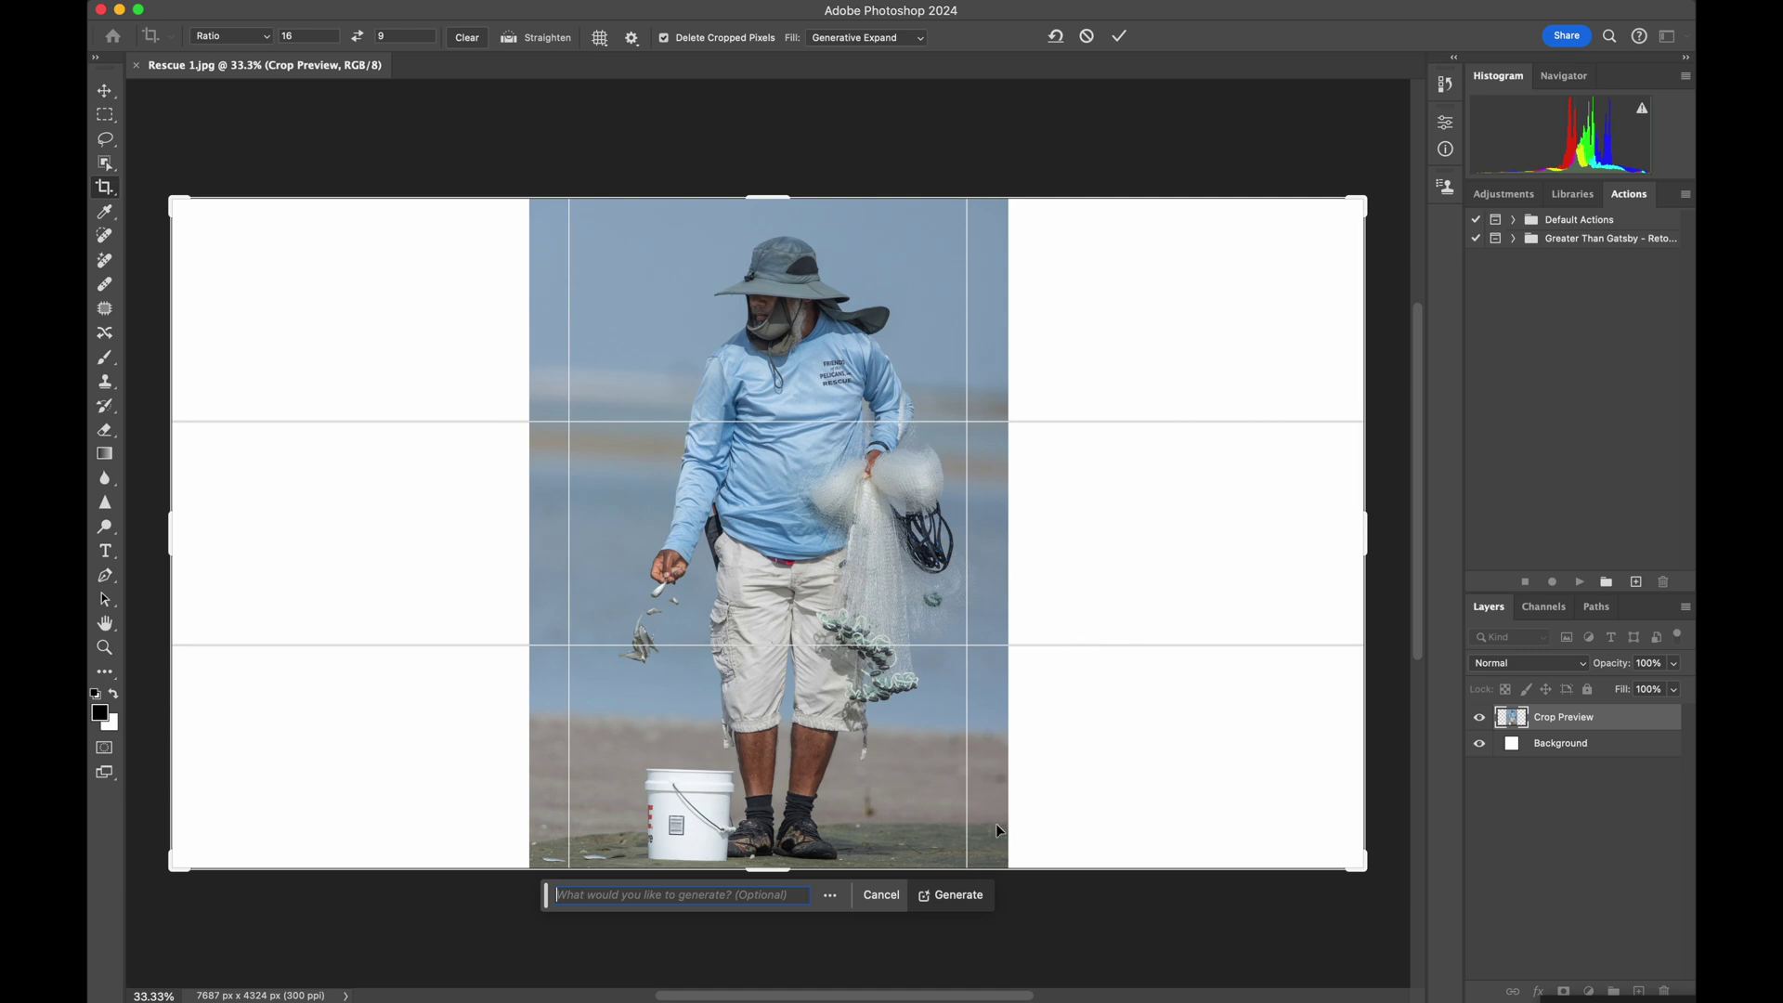
pyautogui.click(961, 894)
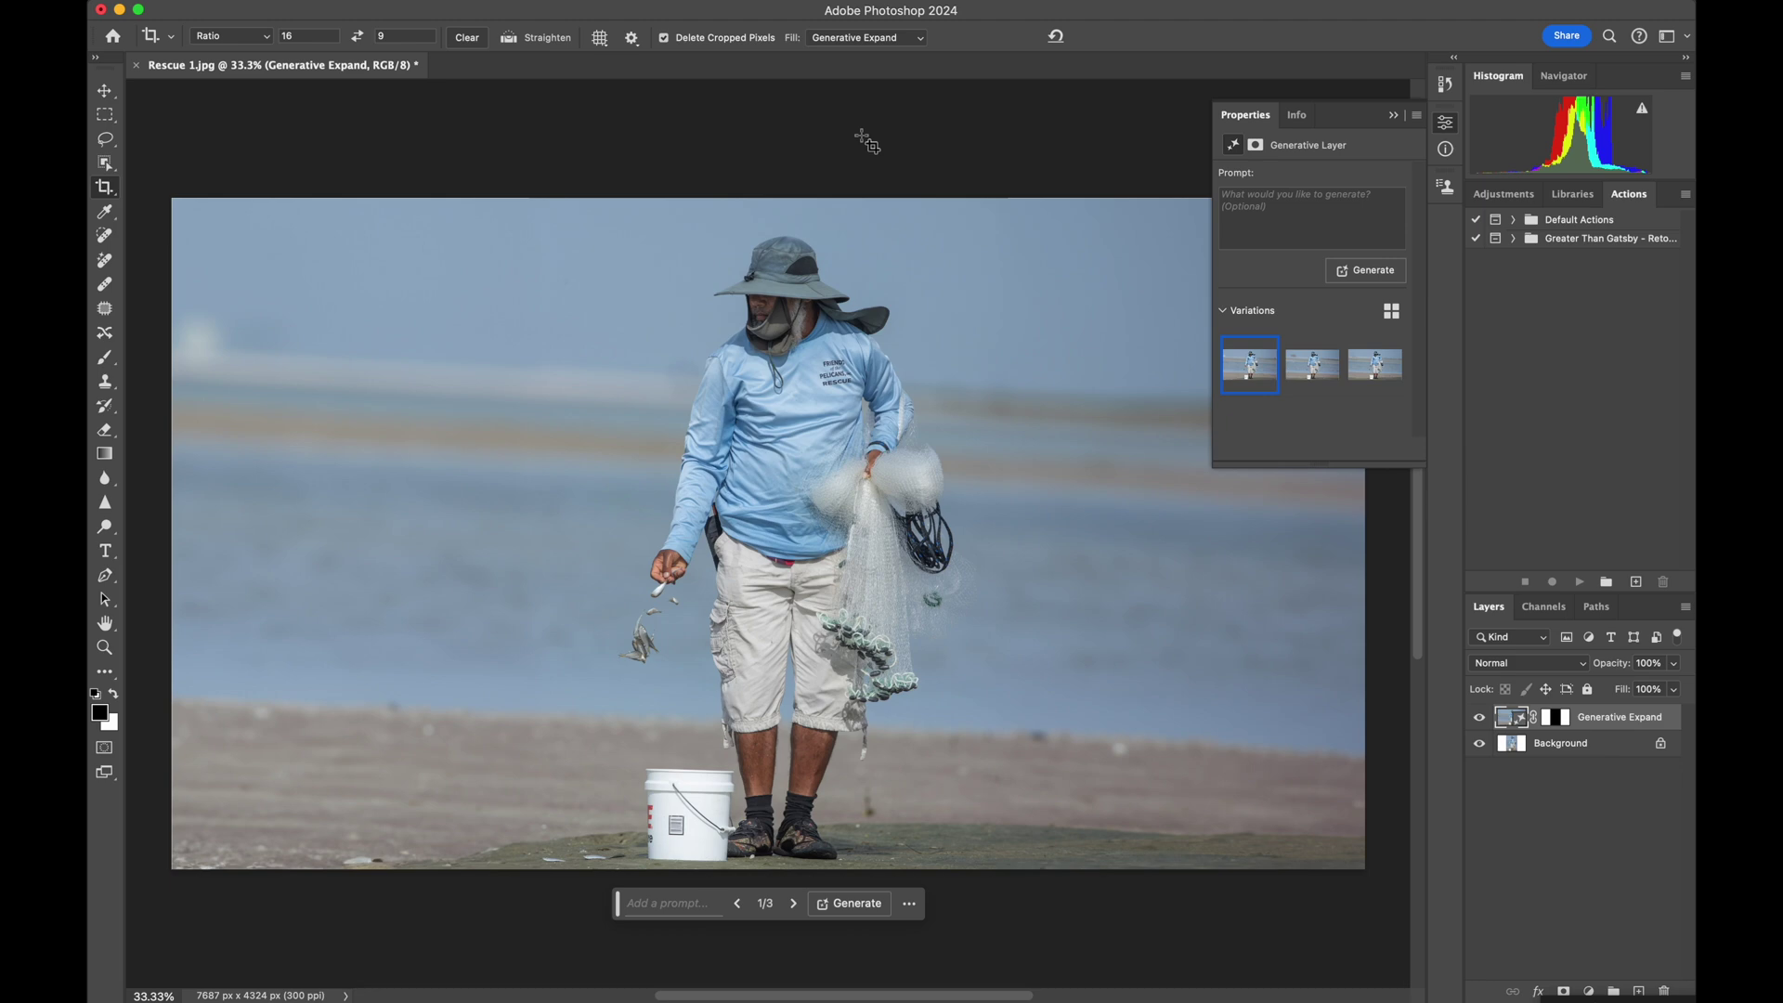
# - Dock the Properties panel and preview the second and third expansion variations
pyautogui.moveTo(1357, 118); pyautogui.dragTo(1601, 99)
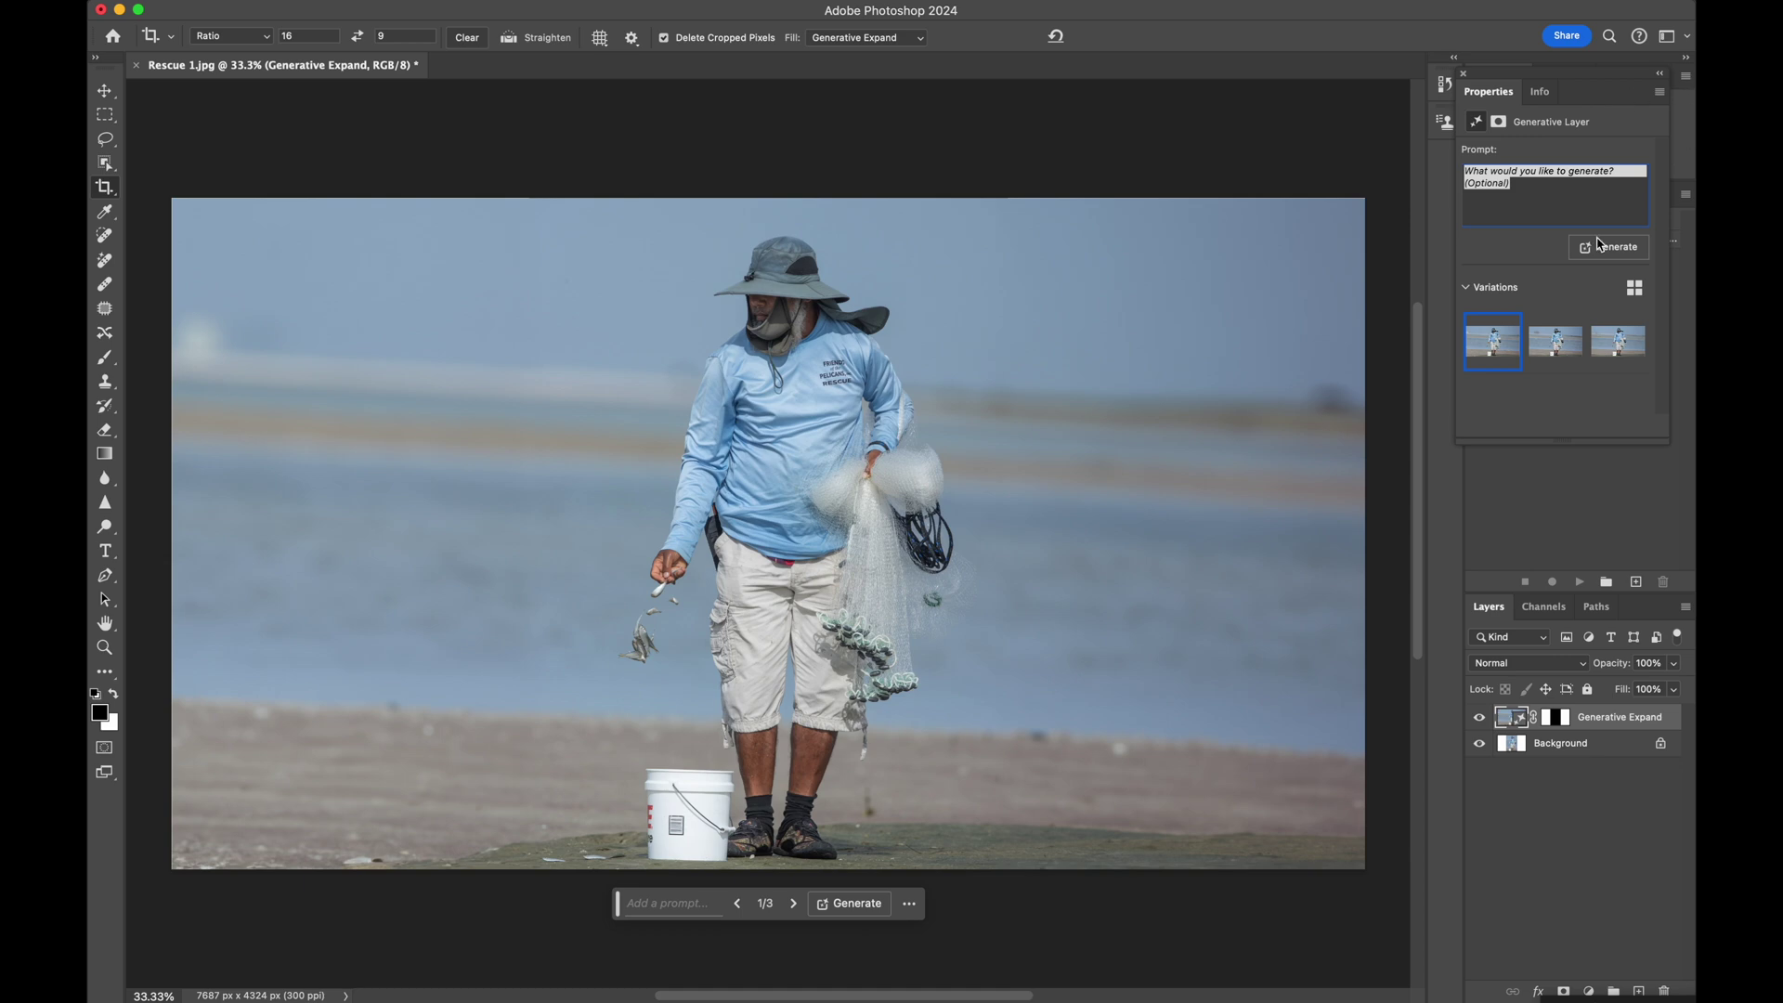
pyautogui.click(1555, 339)
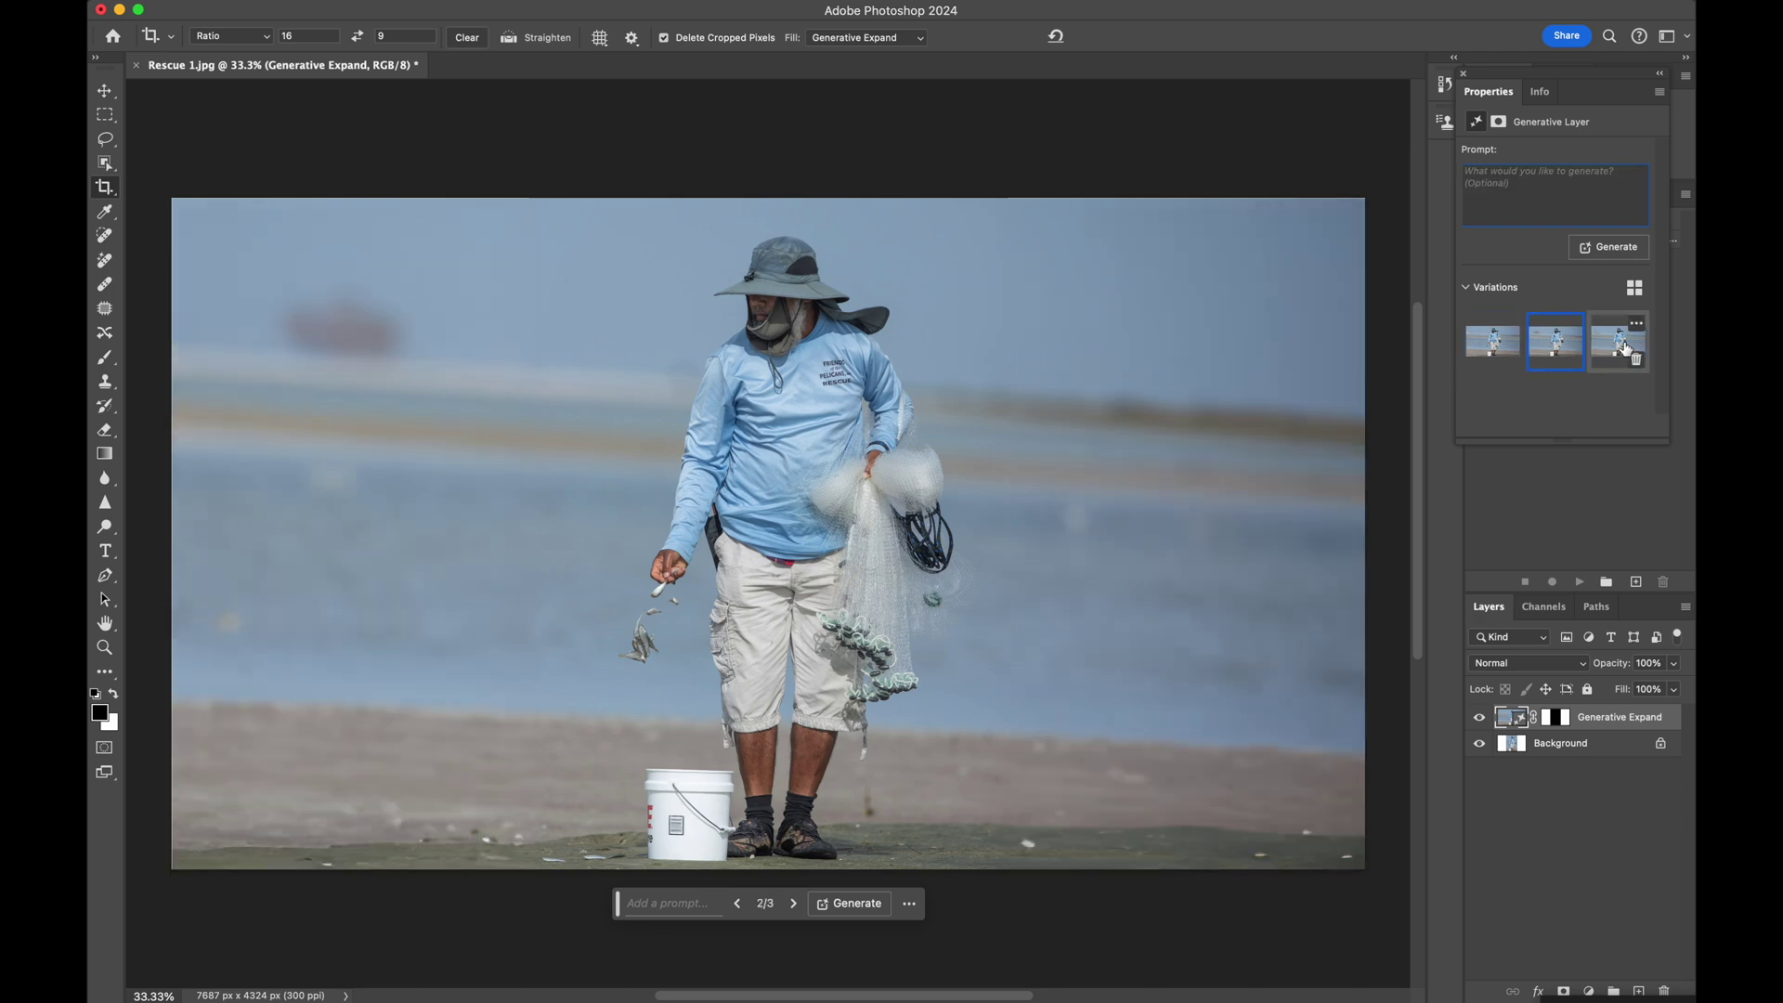
pyautogui.click(1621, 344)
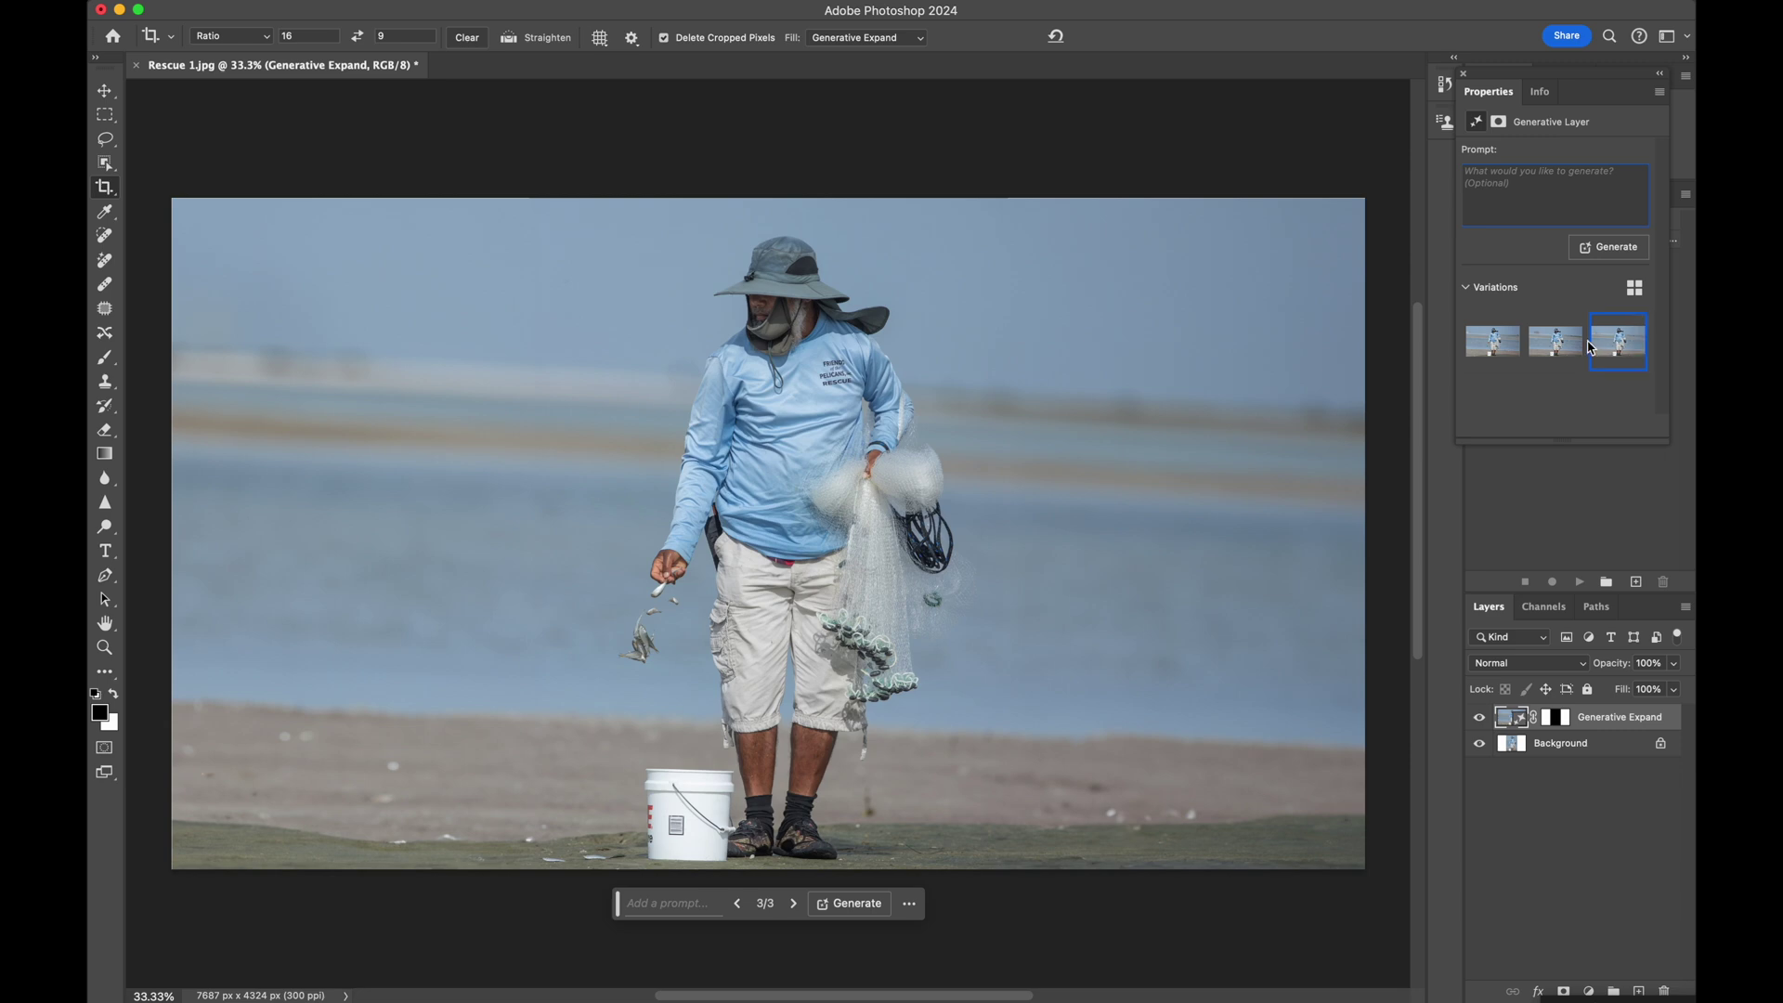
# - Generate three more variations, apply the sixth, and clear the 16:9 crop ratio
pyautogui.click(1606, 247)
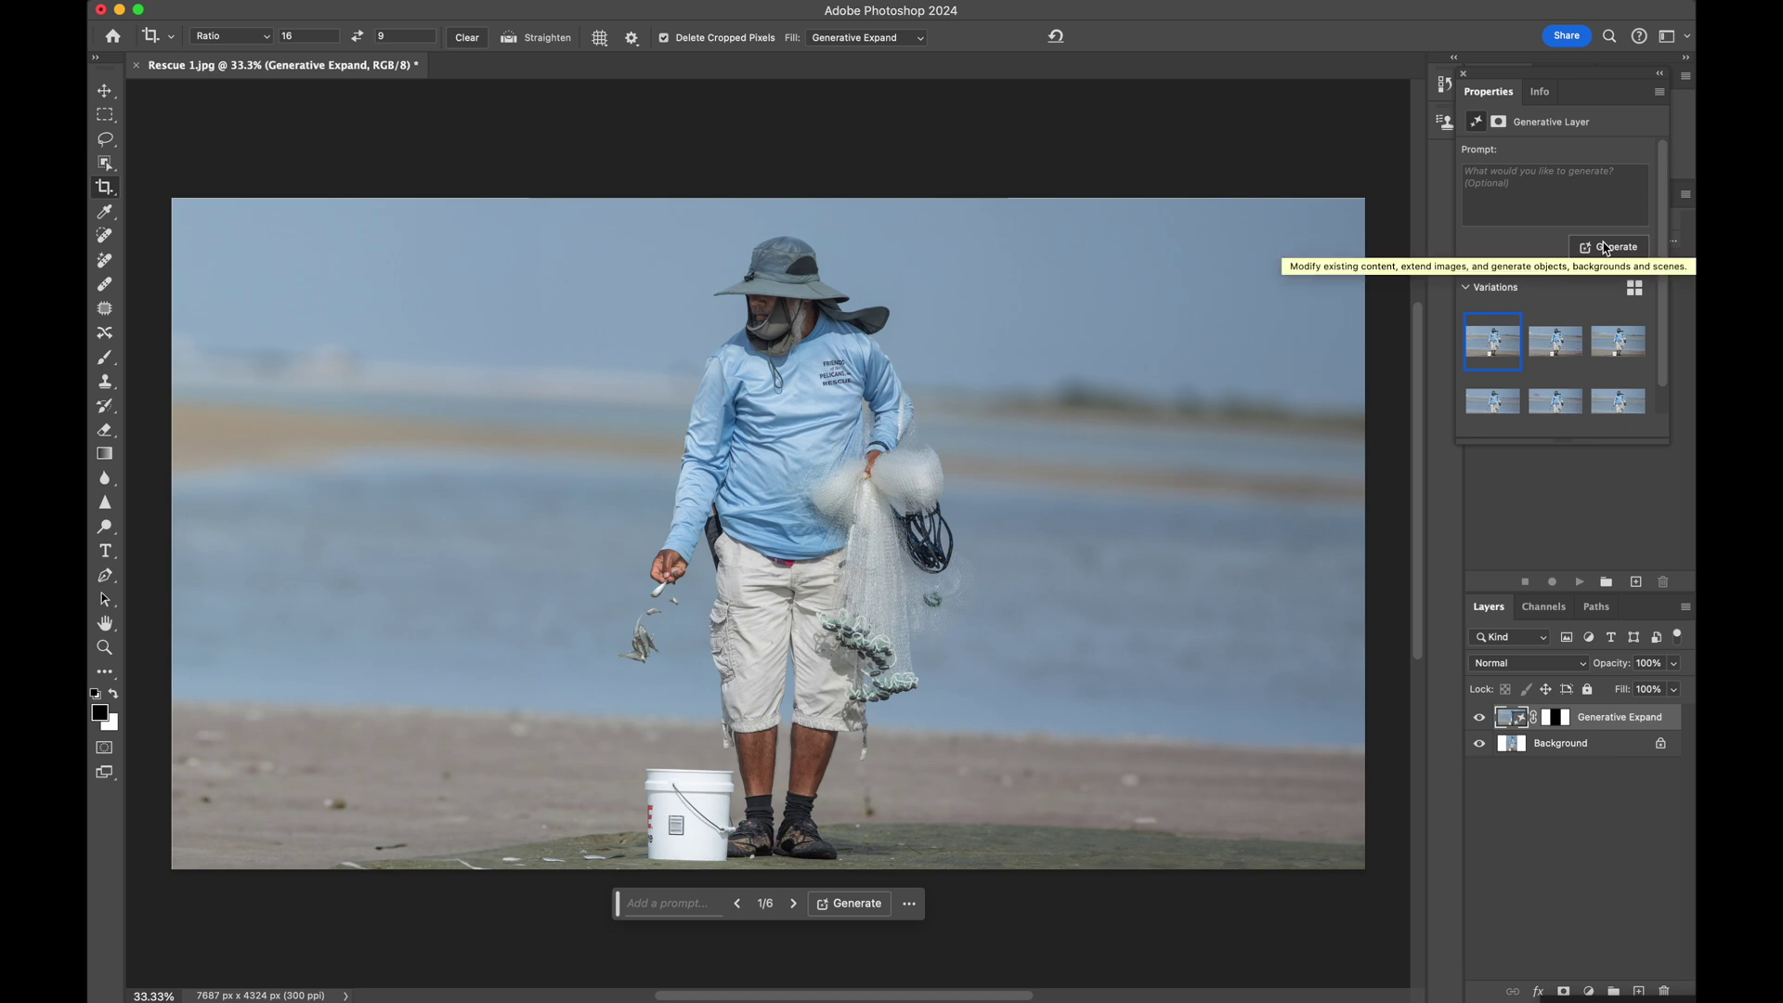
pyautogui.click(1563, 346)
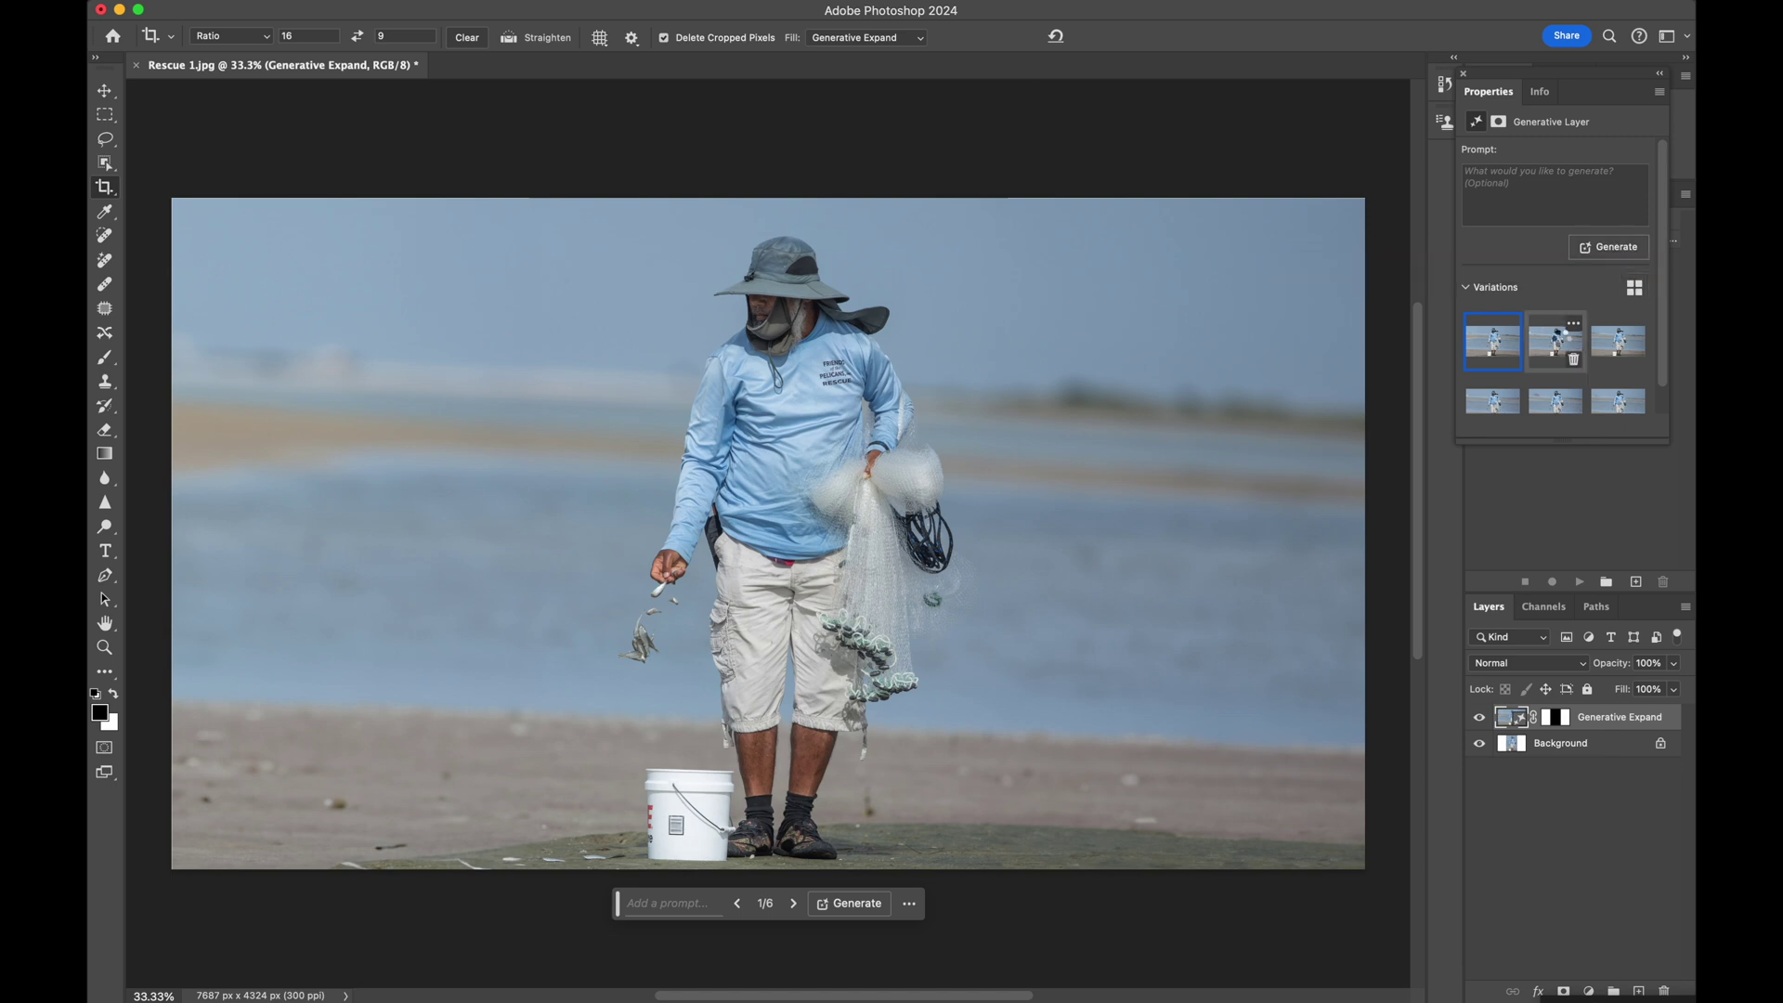
pyautogui.click(1627, 344)
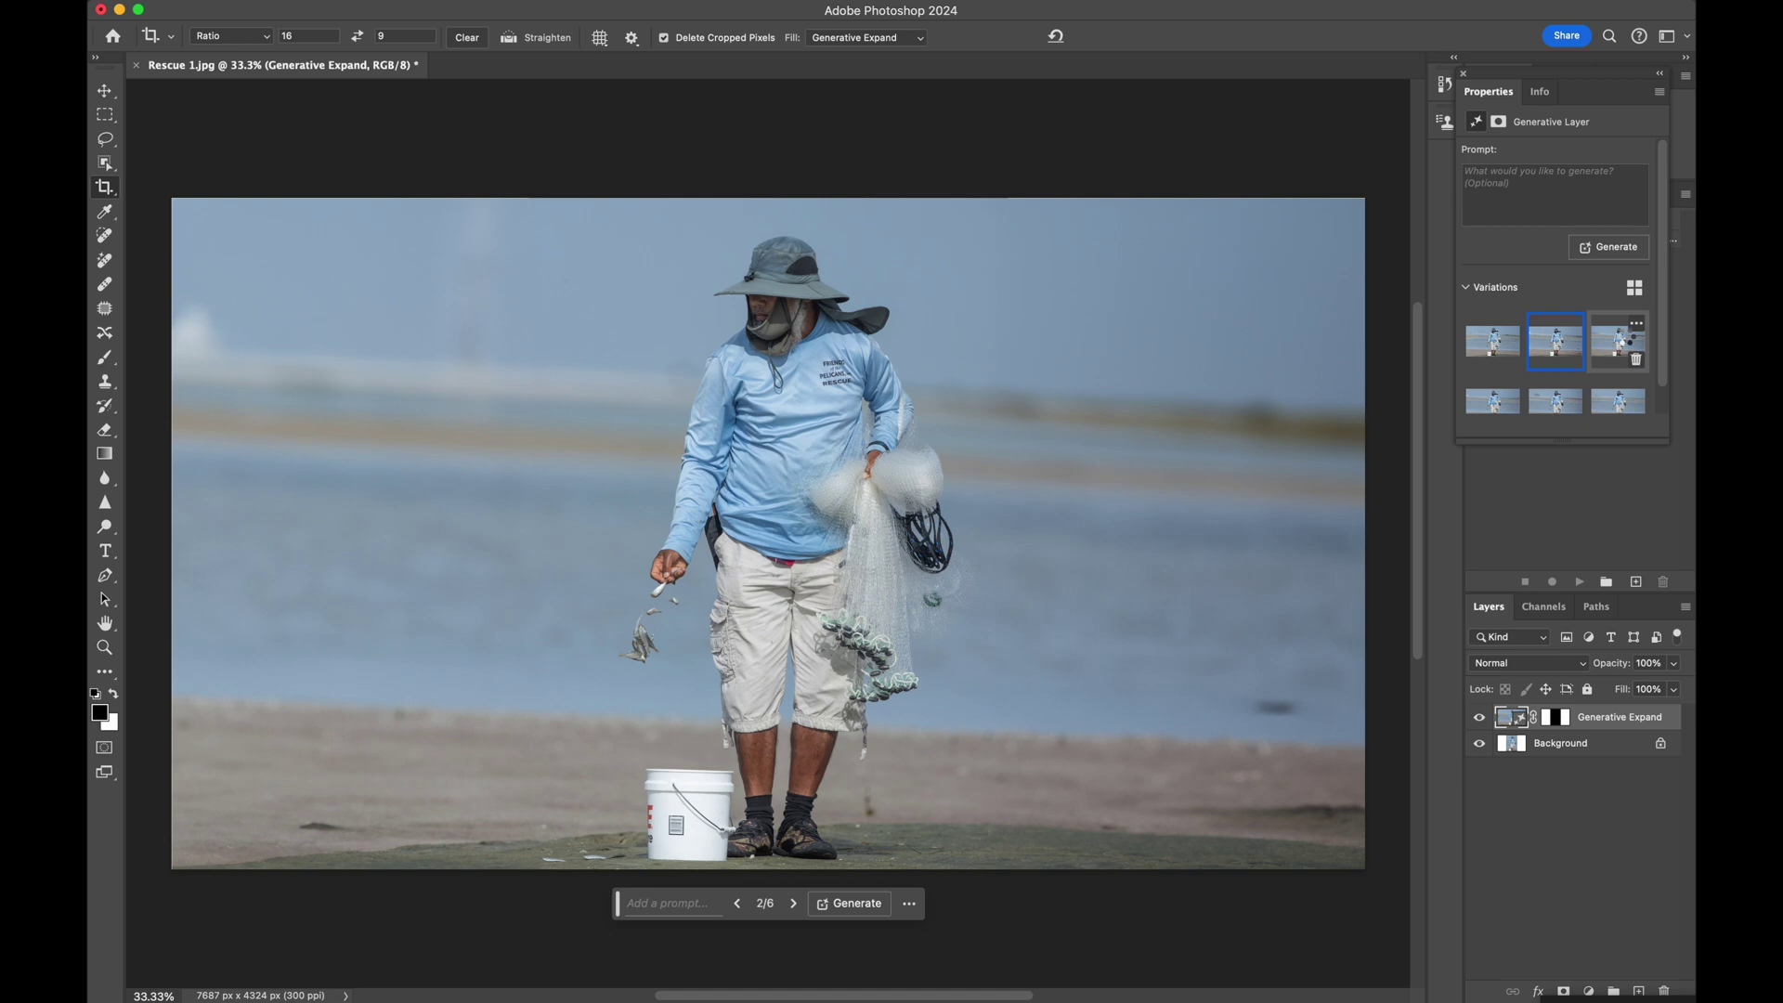
pyautogui.click(1499, 399)
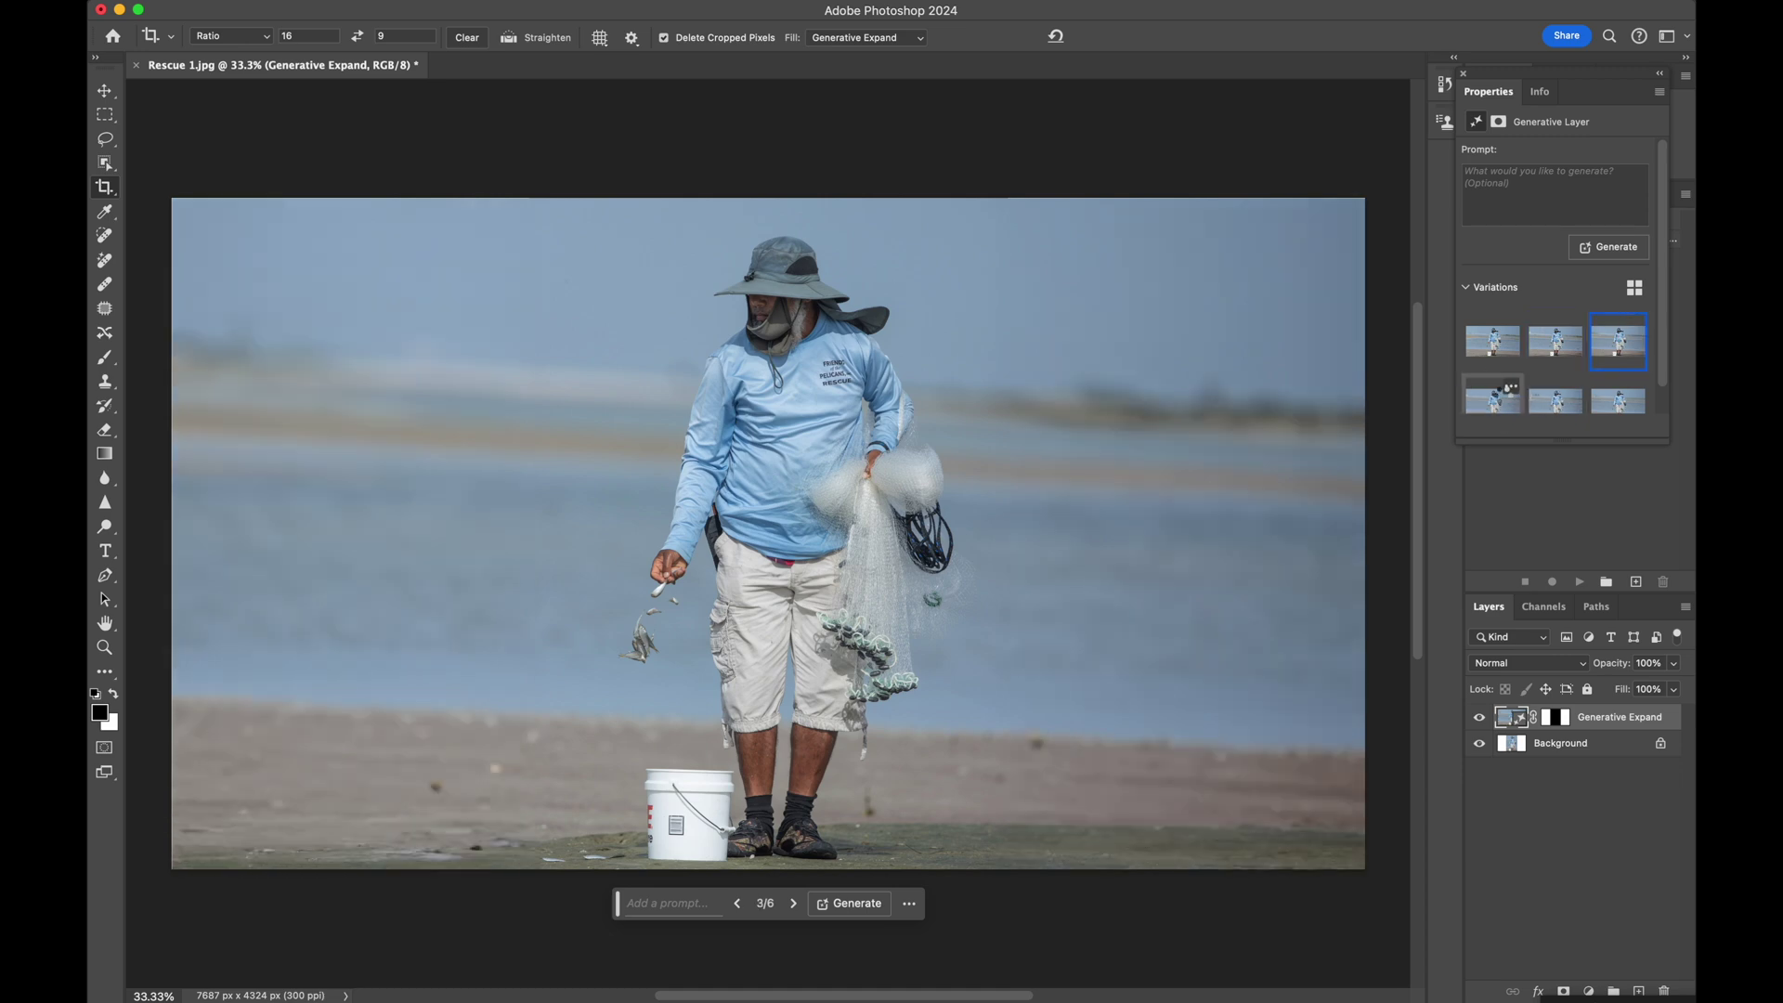
pyautogui.click(1571, 405)
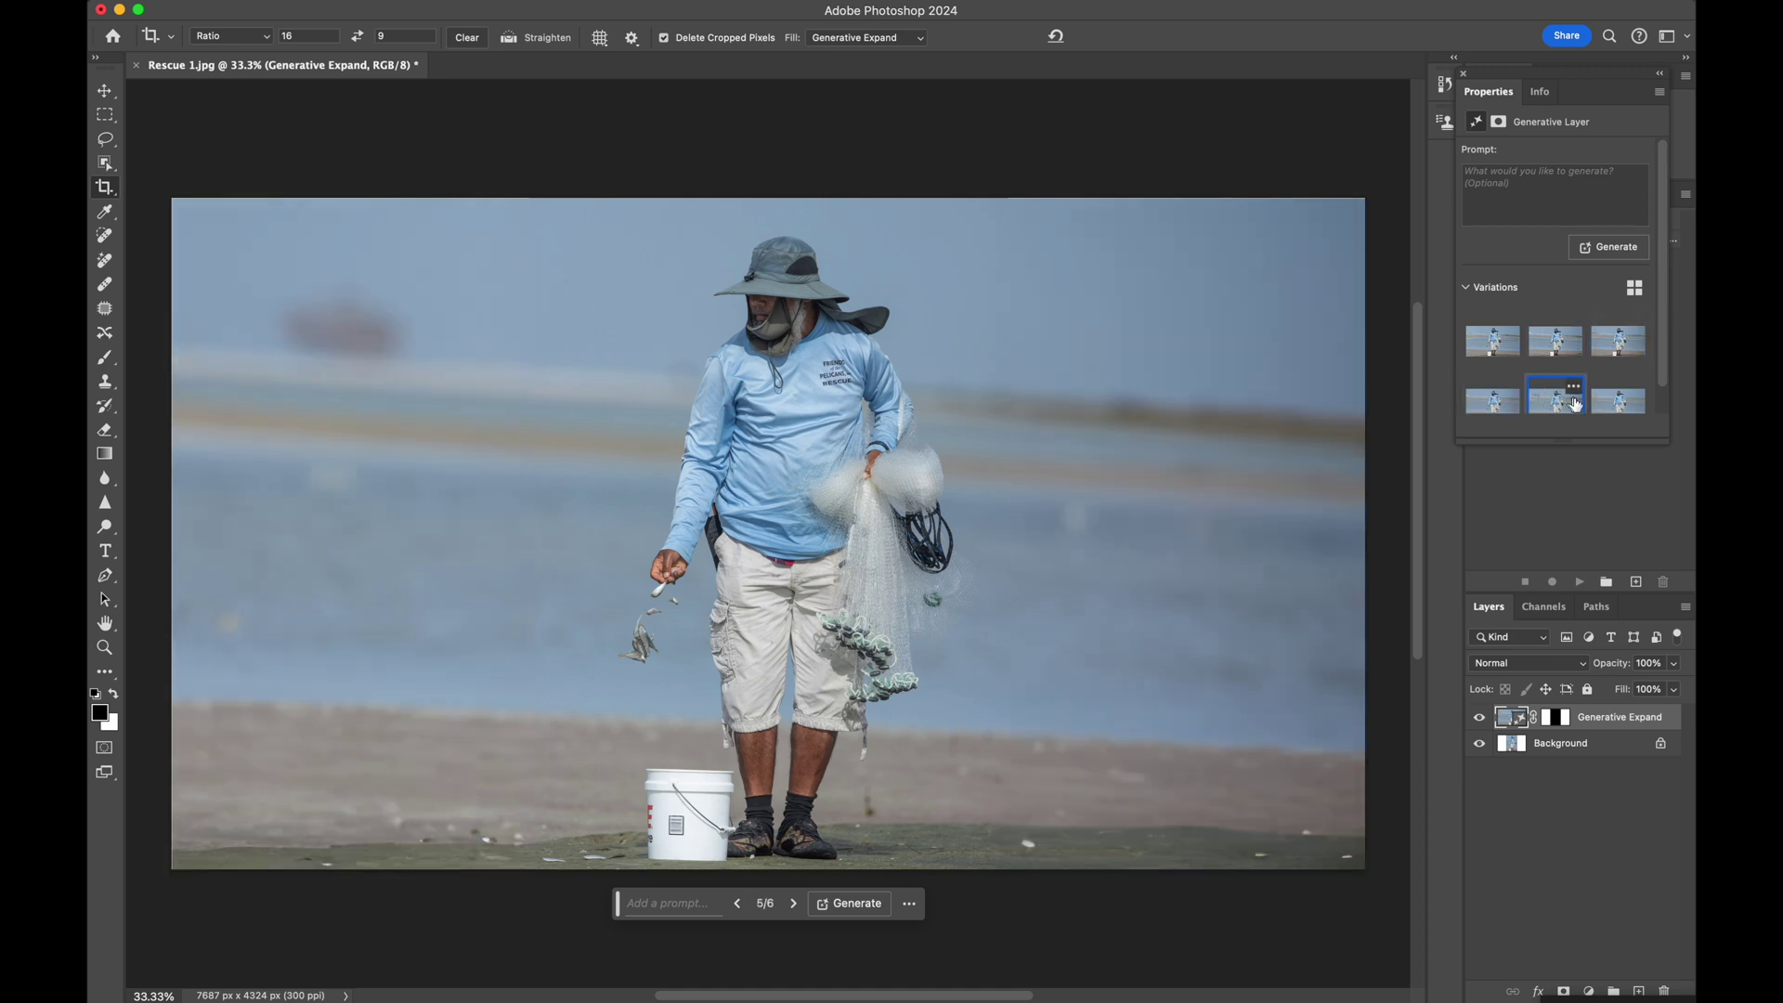
pyautogui.click(1630, 411)
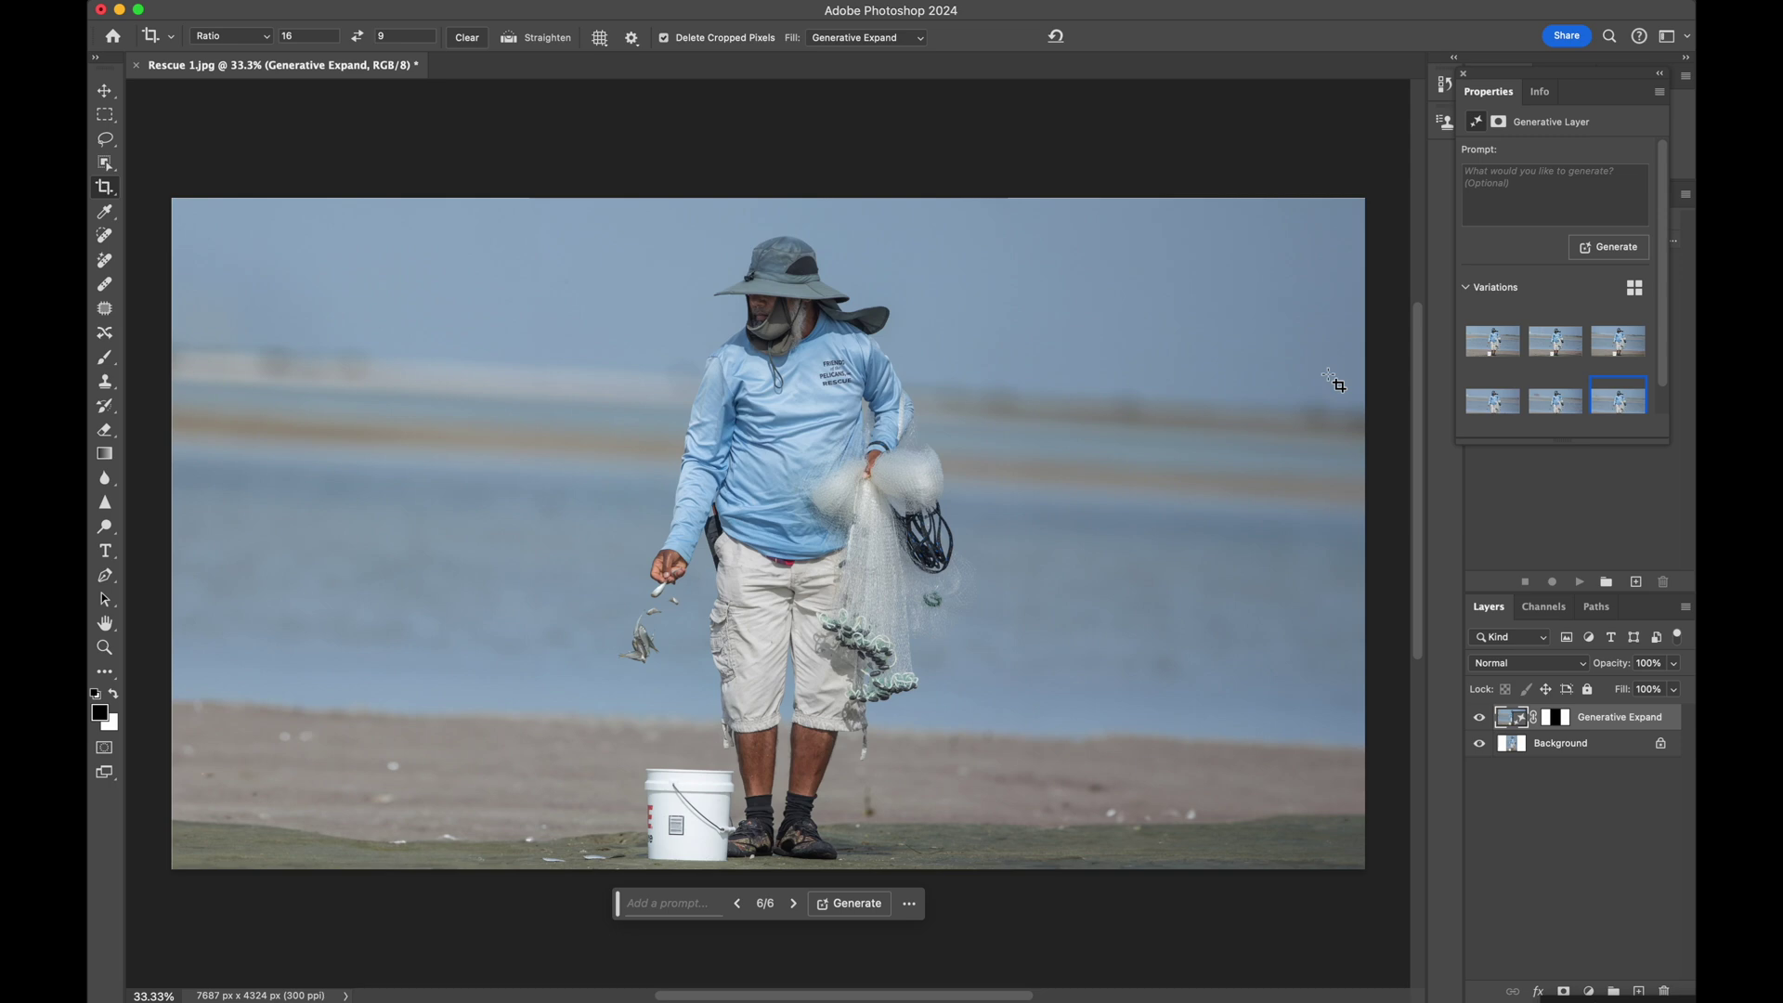
pyautogui.click(934, 355)
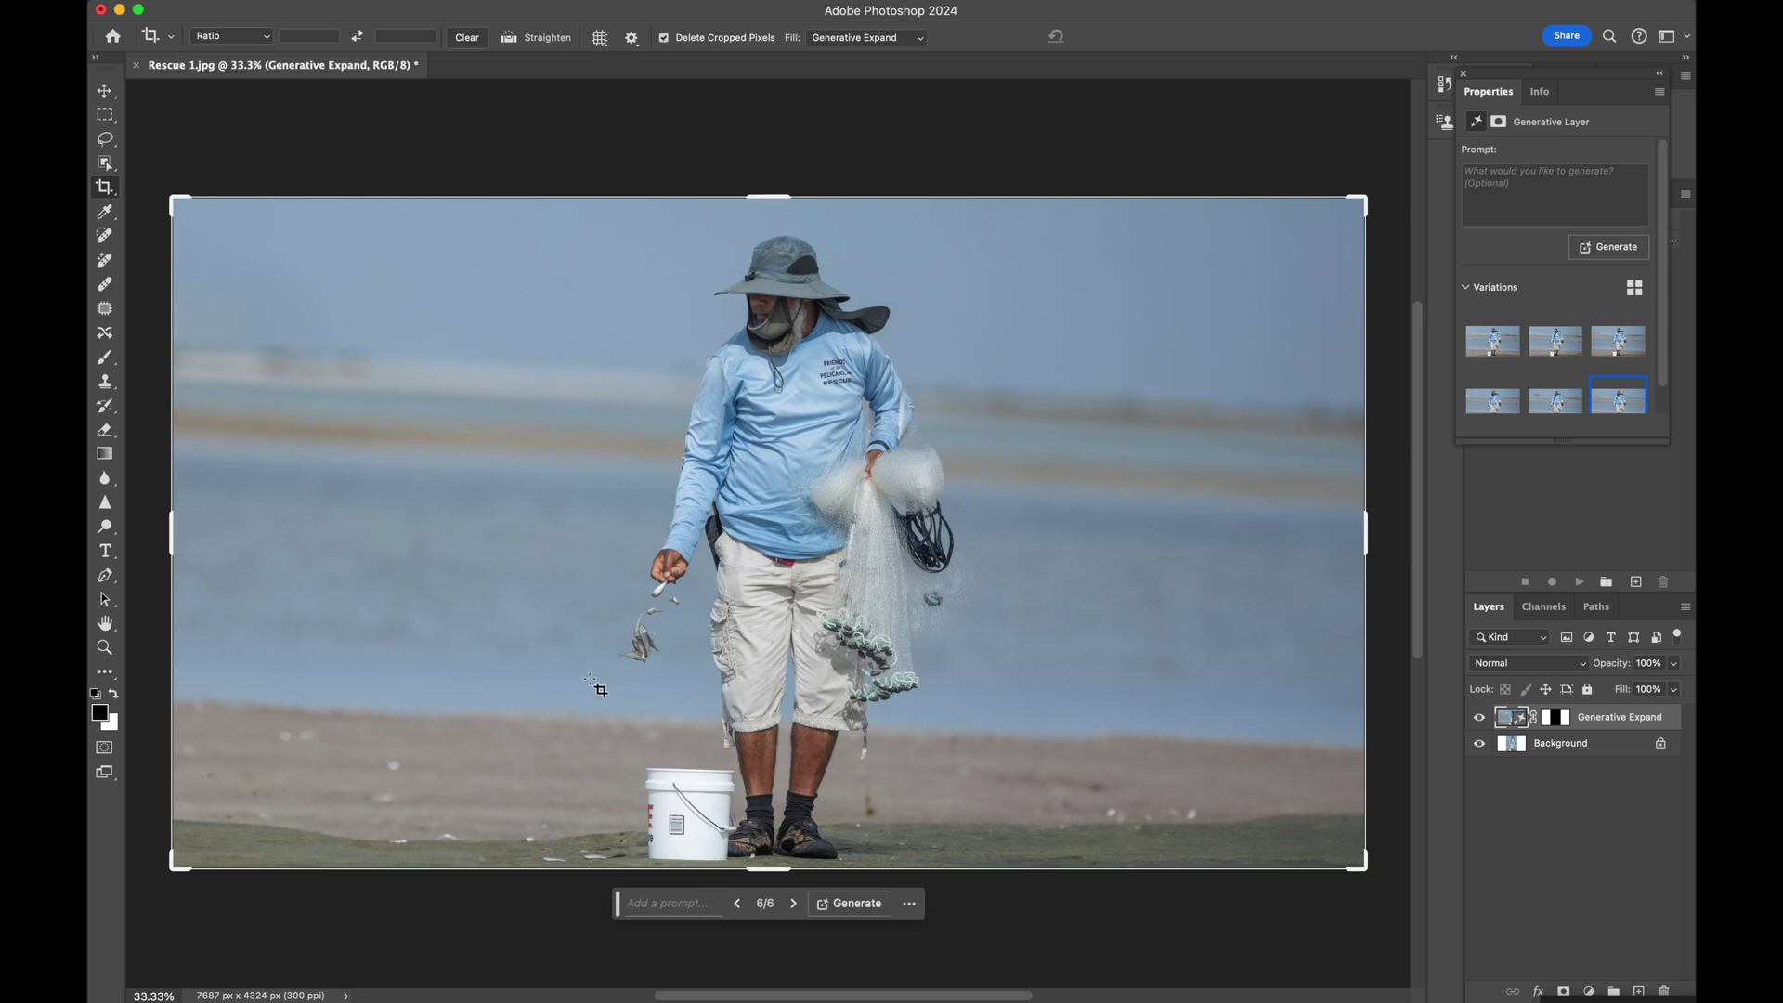
# - Lasso the white bucket by the fisherman's feet and Generative Fill it with an empty prompt
pyautogui.click(105, 141)
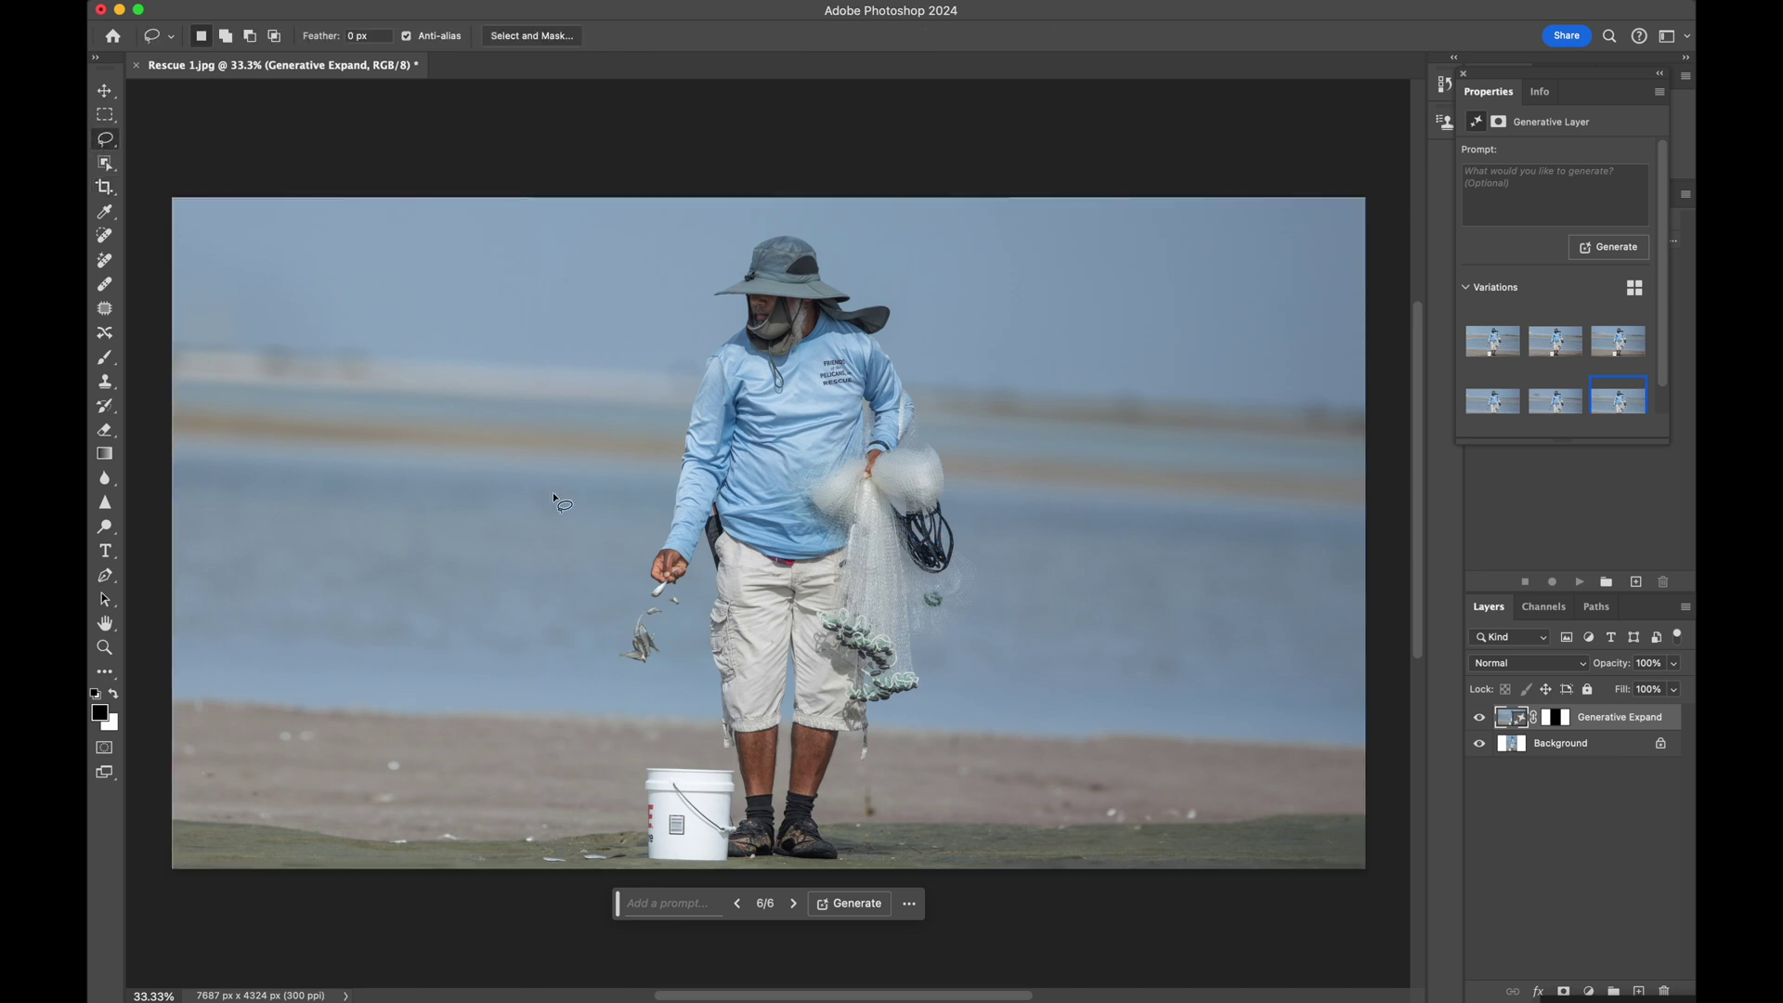
pyautogui.moveTo(603, 752)
pyautogui.mouseDown()
pyautogui.moveTo(712, 718)
pyautogui.moveTo(778, 757)
pyautogui.moveTo(785, 799)
pyautogui.moveTo(723, 860)
pyautogui.moveTo(677, 867)
pyautogui.moveTo(639, 862)
pyautogui.moveTo(603, 756)
pyautogui.mouseUp()
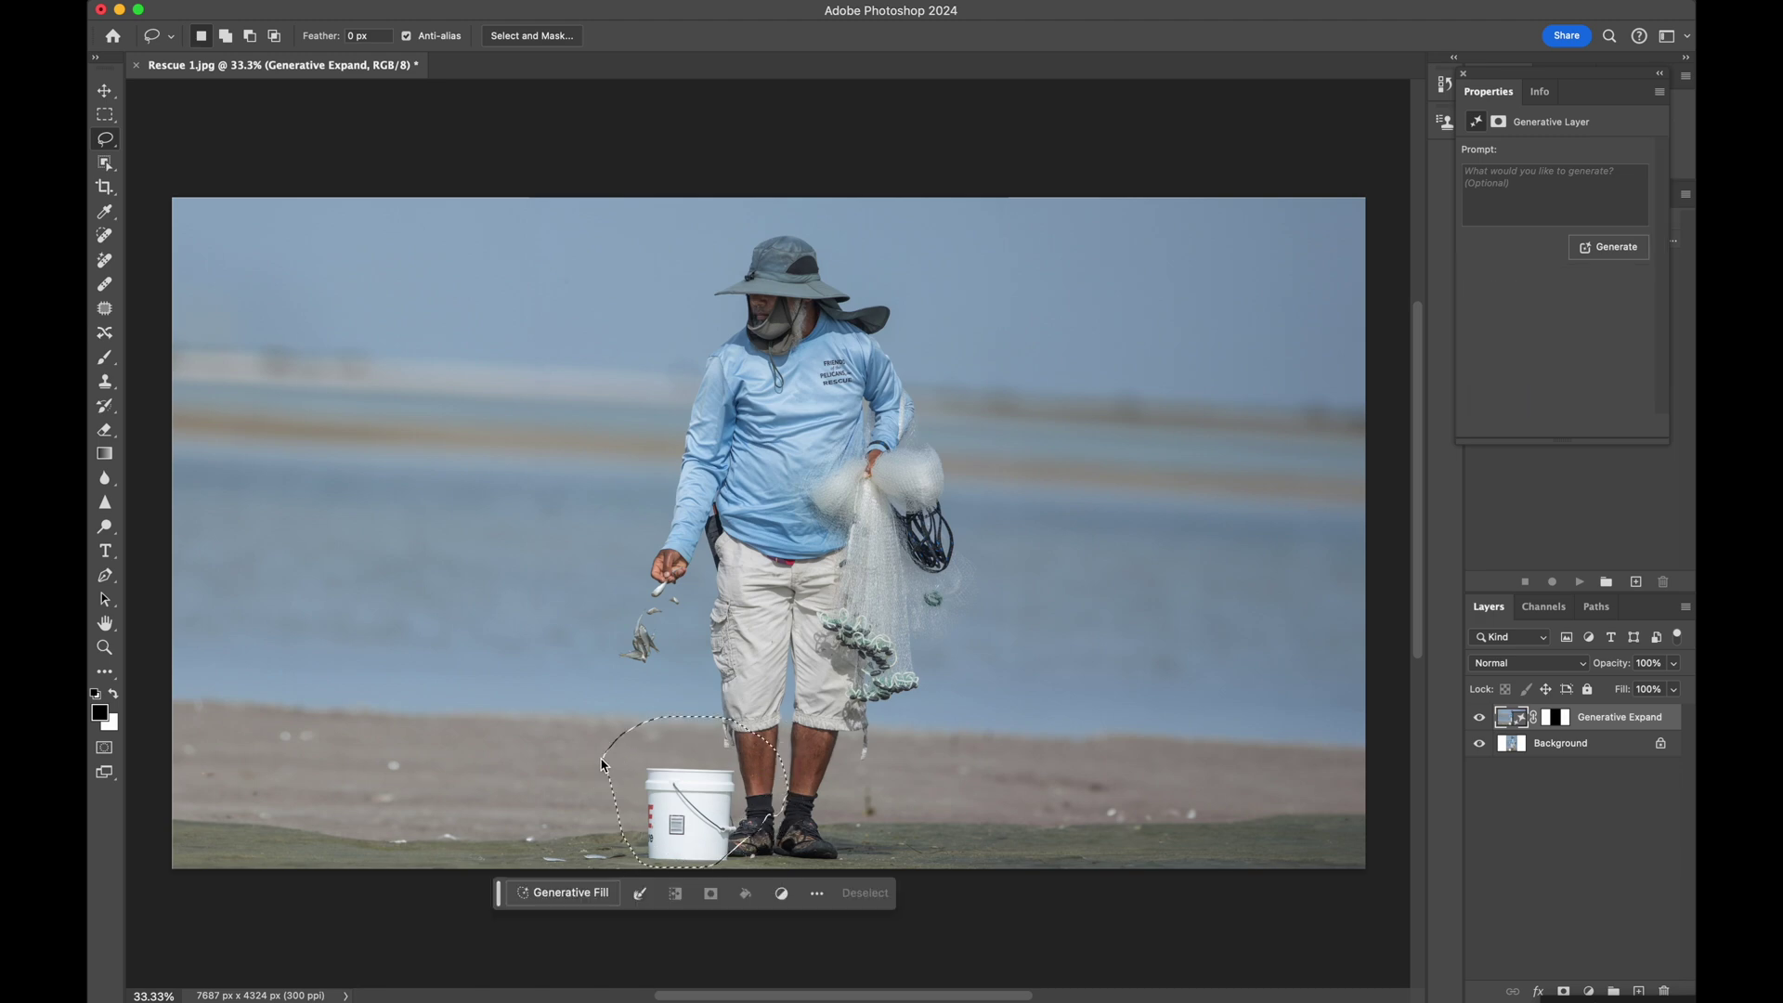
pyautogui.click(595, 899)
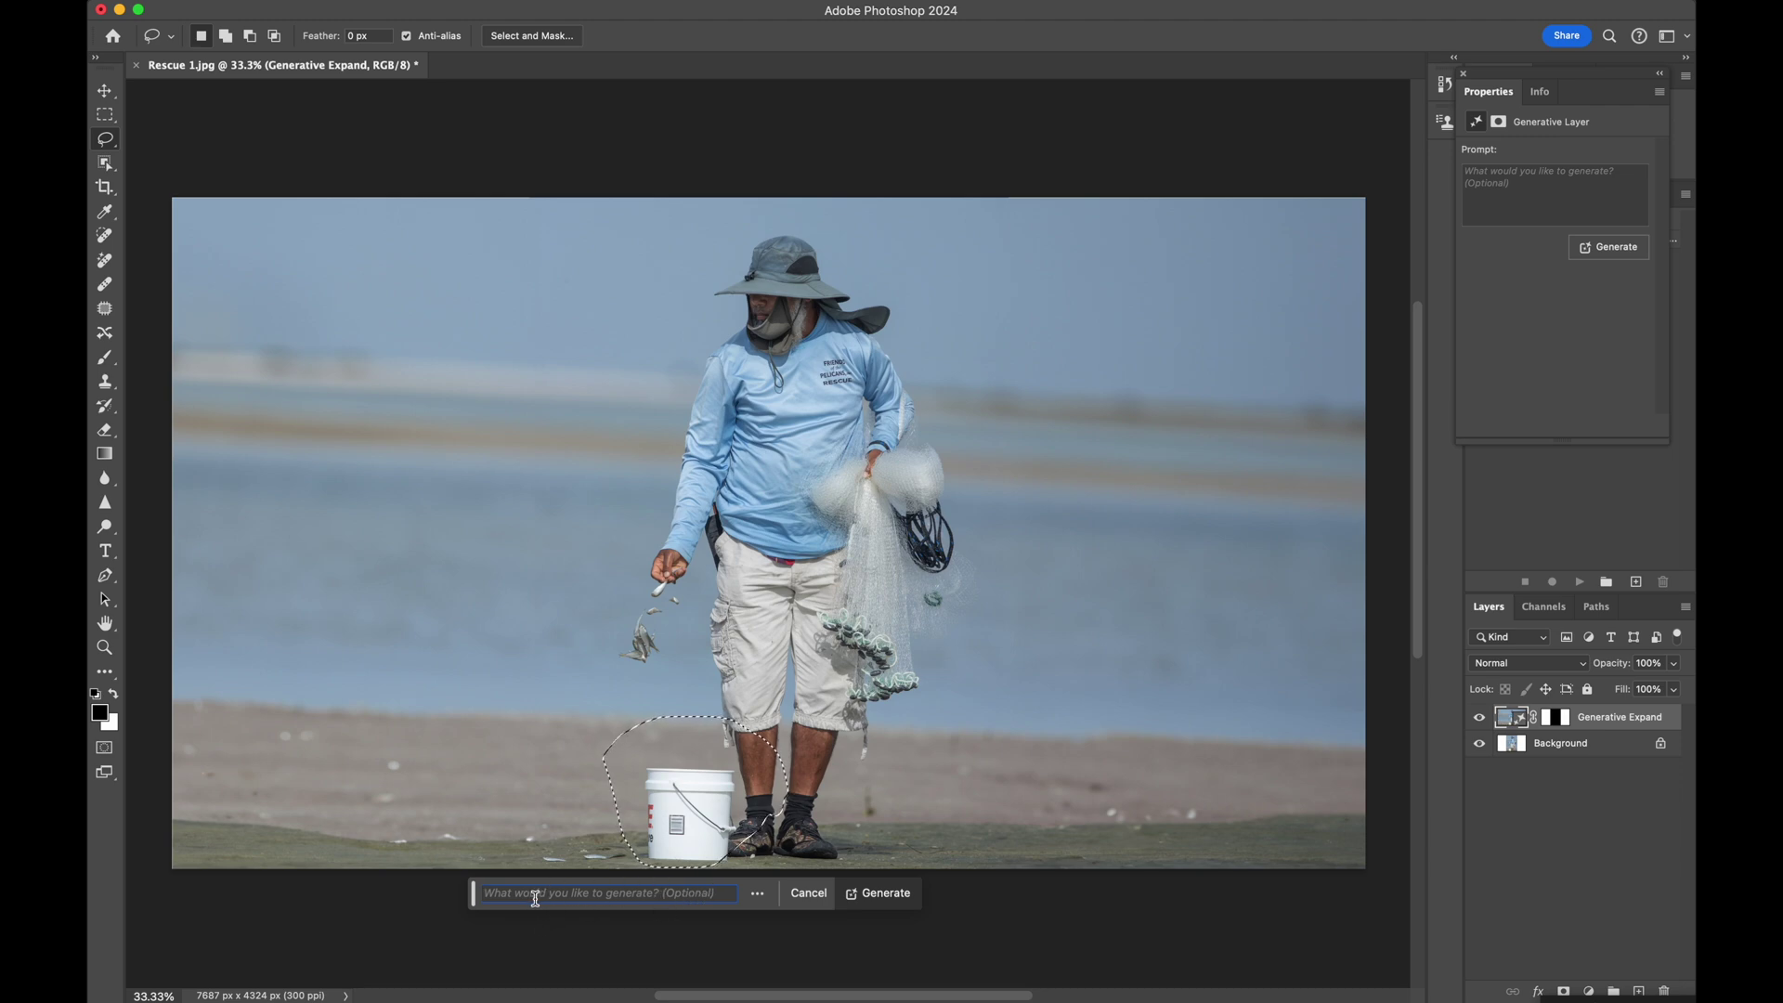
pyautogui.click(895, 901)
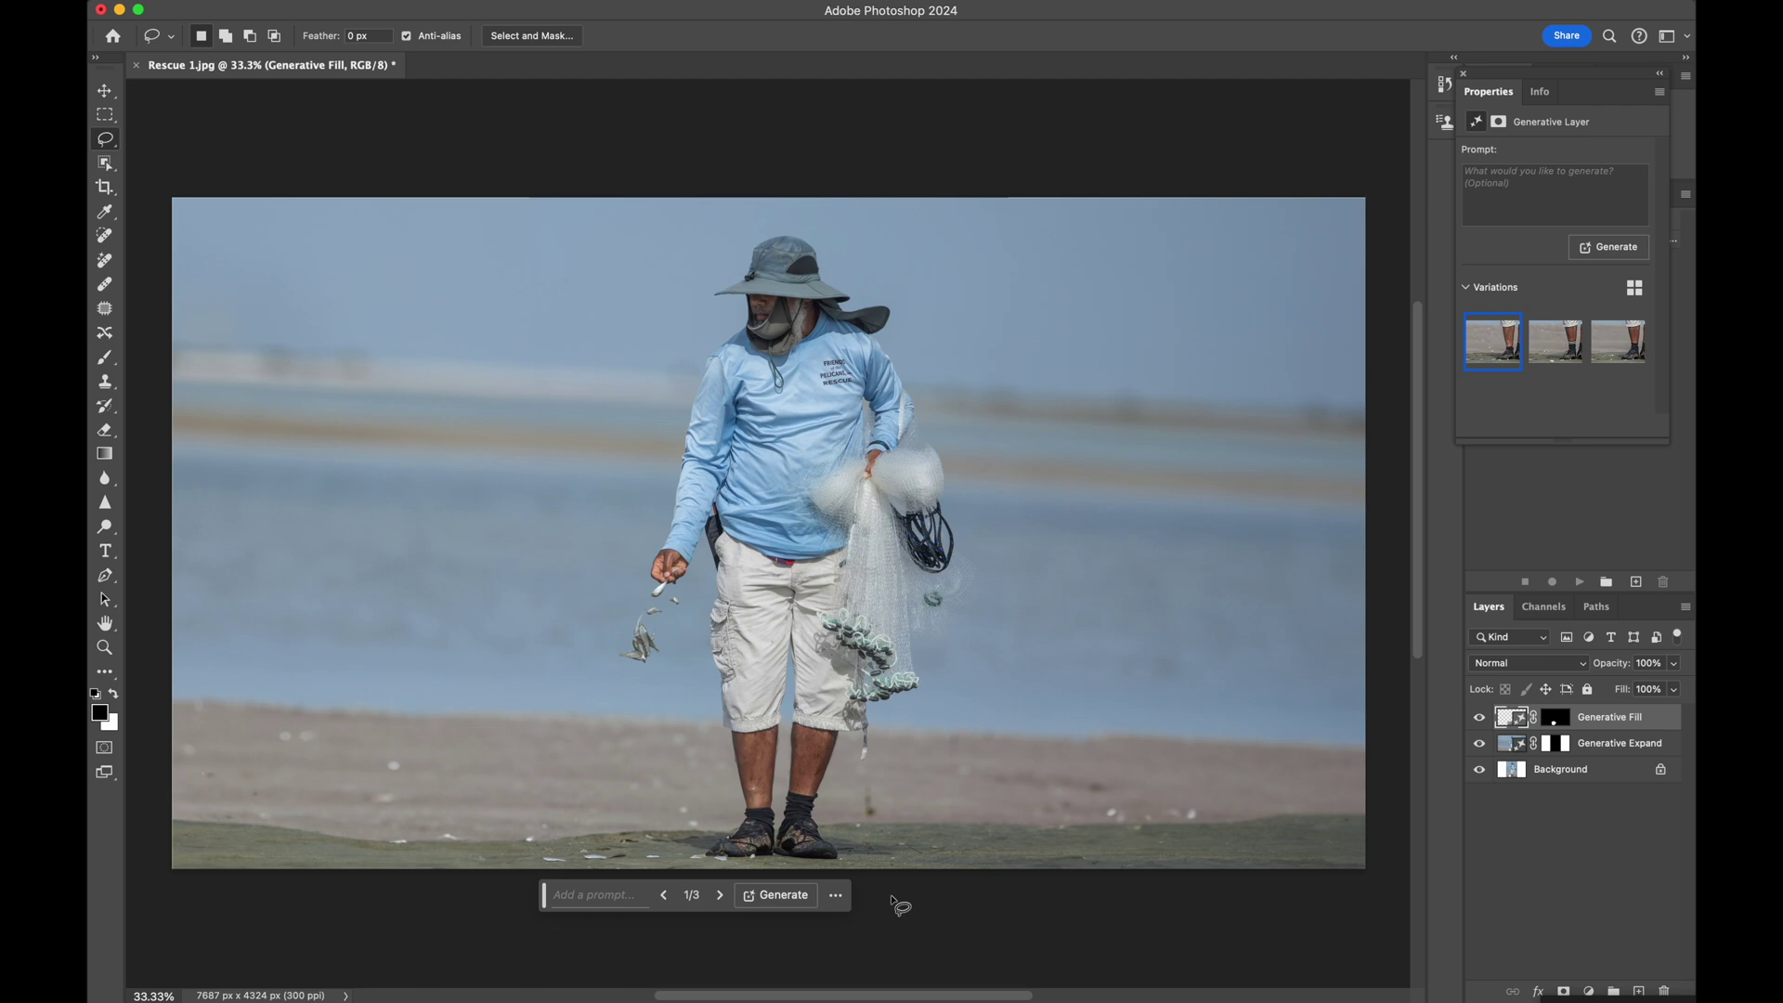
# - Compare the three bucket-removal variations and keep the third, showing plain sand
pyautogui.click(1572, 351)
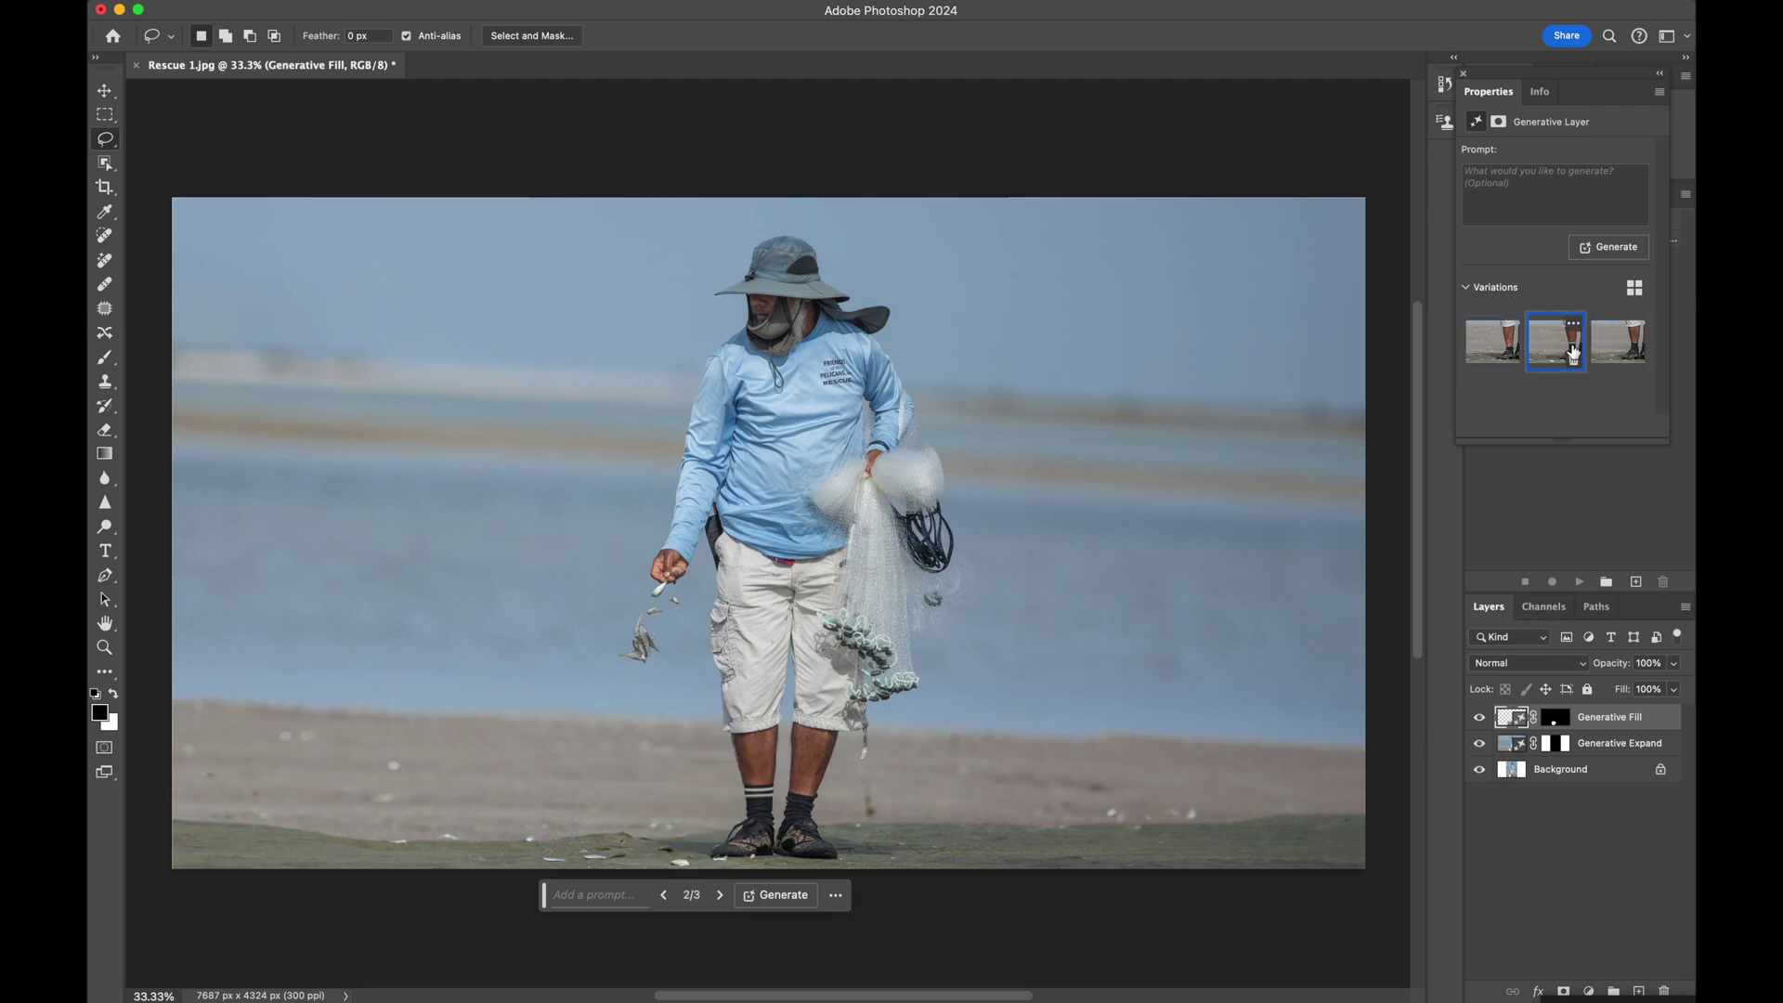
pyautogui.click(1626, 346)
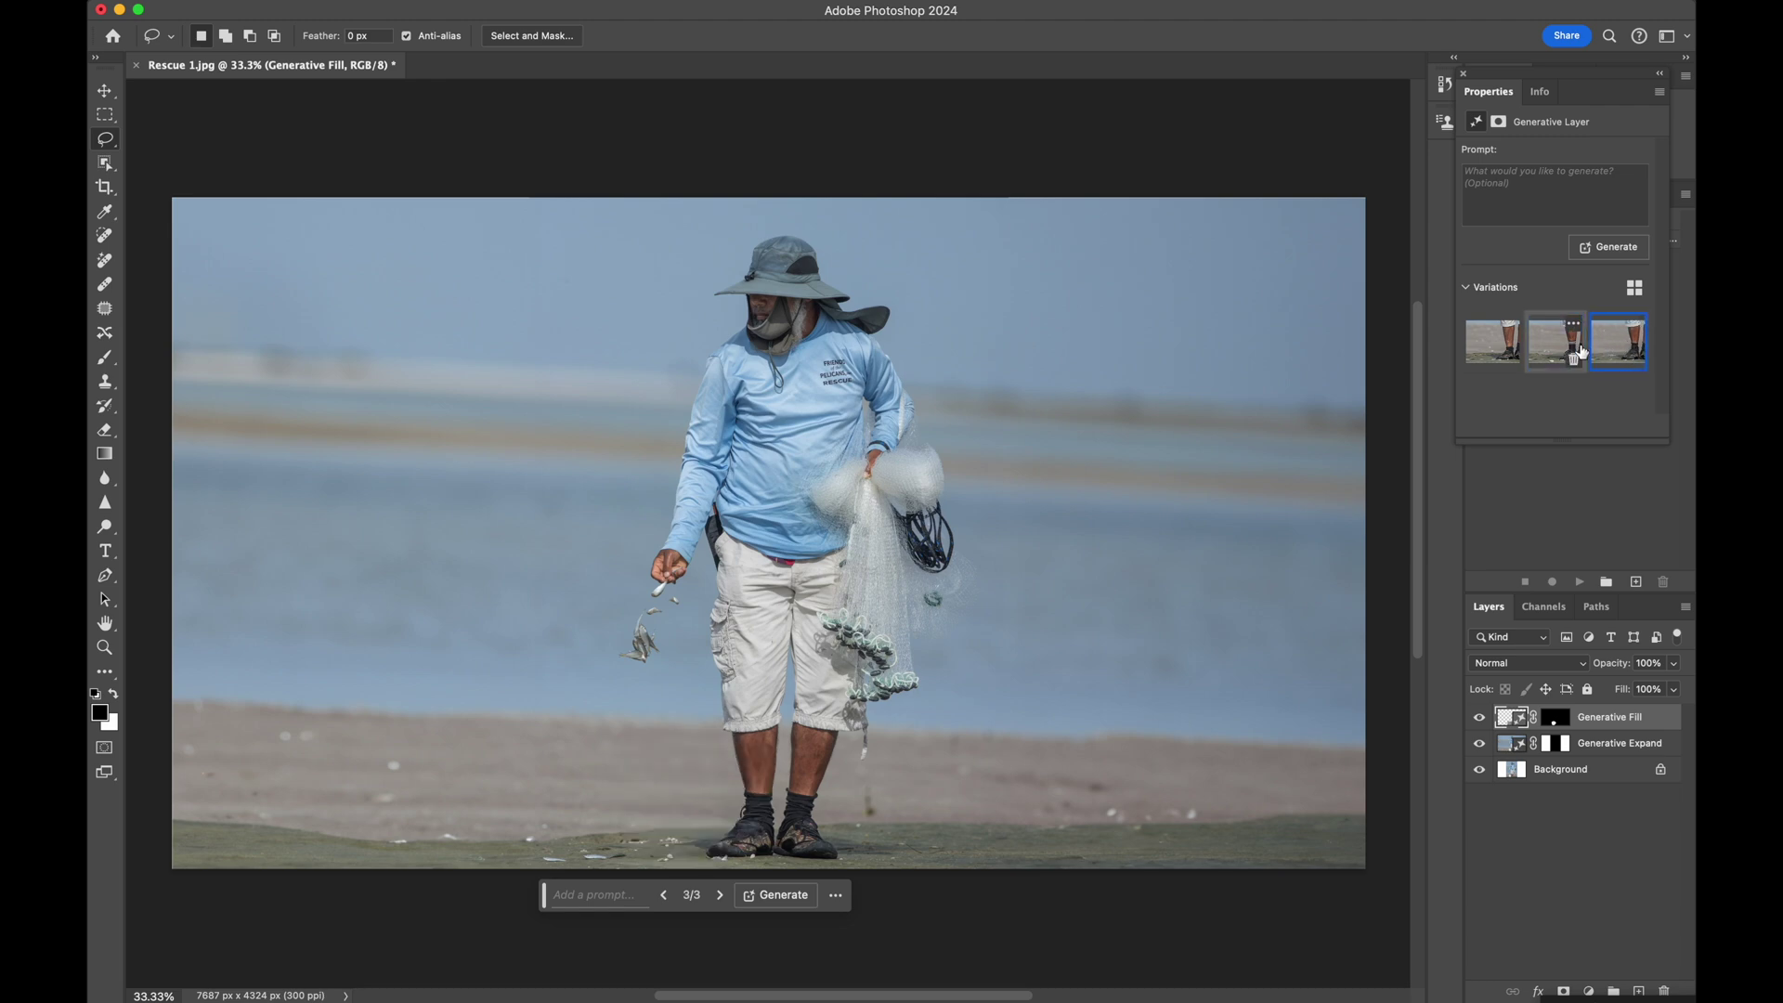
pyautogui.click(1581, 350)
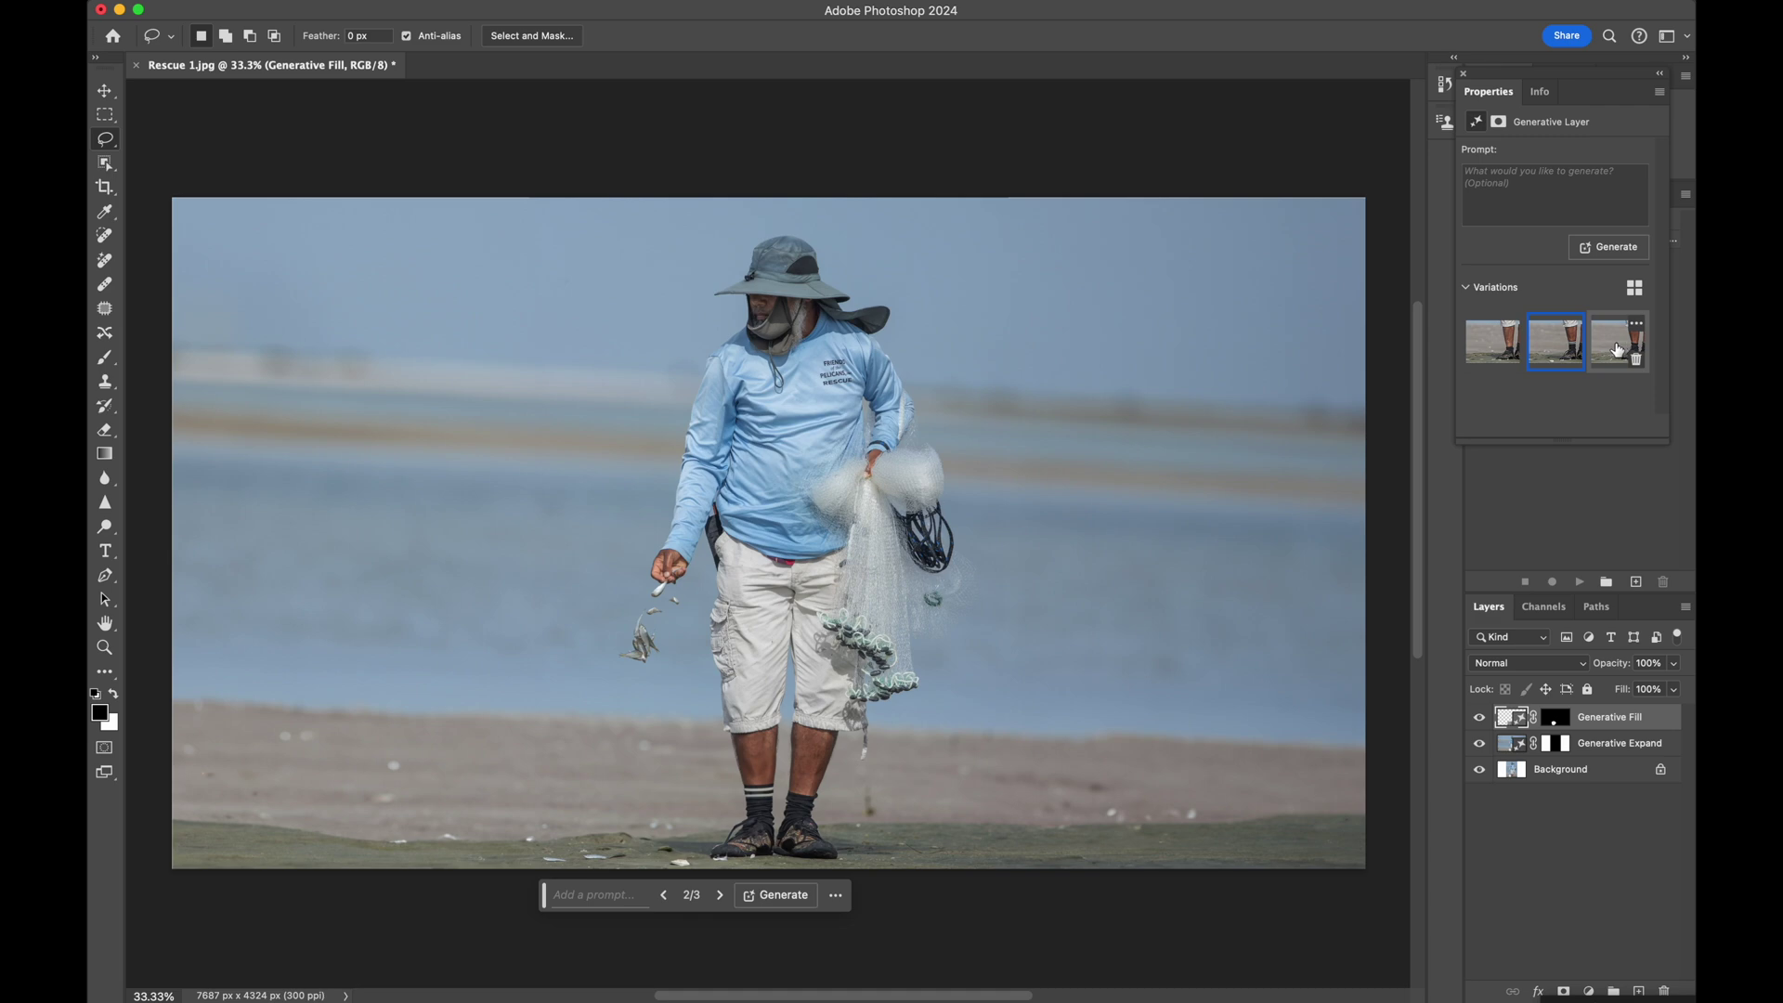
pyautogui.click(1616, 348)
pyautogui.click(1569, 346)
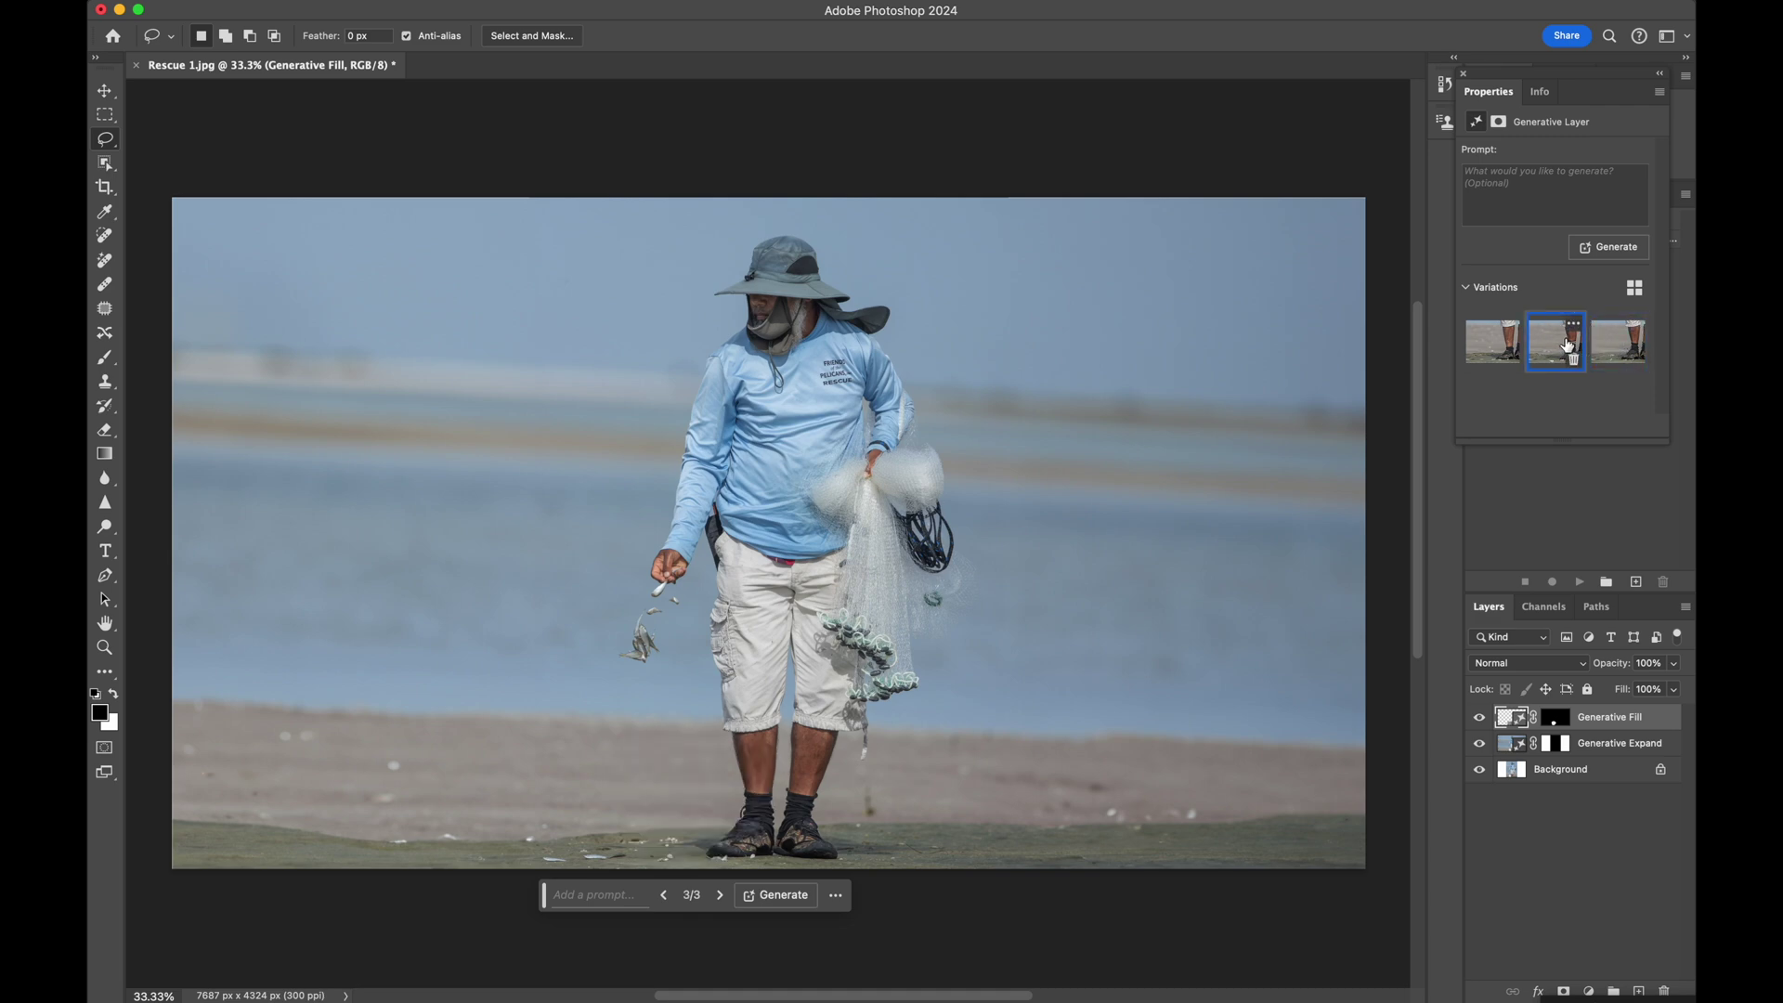
pyautogui.click(1616, 348)
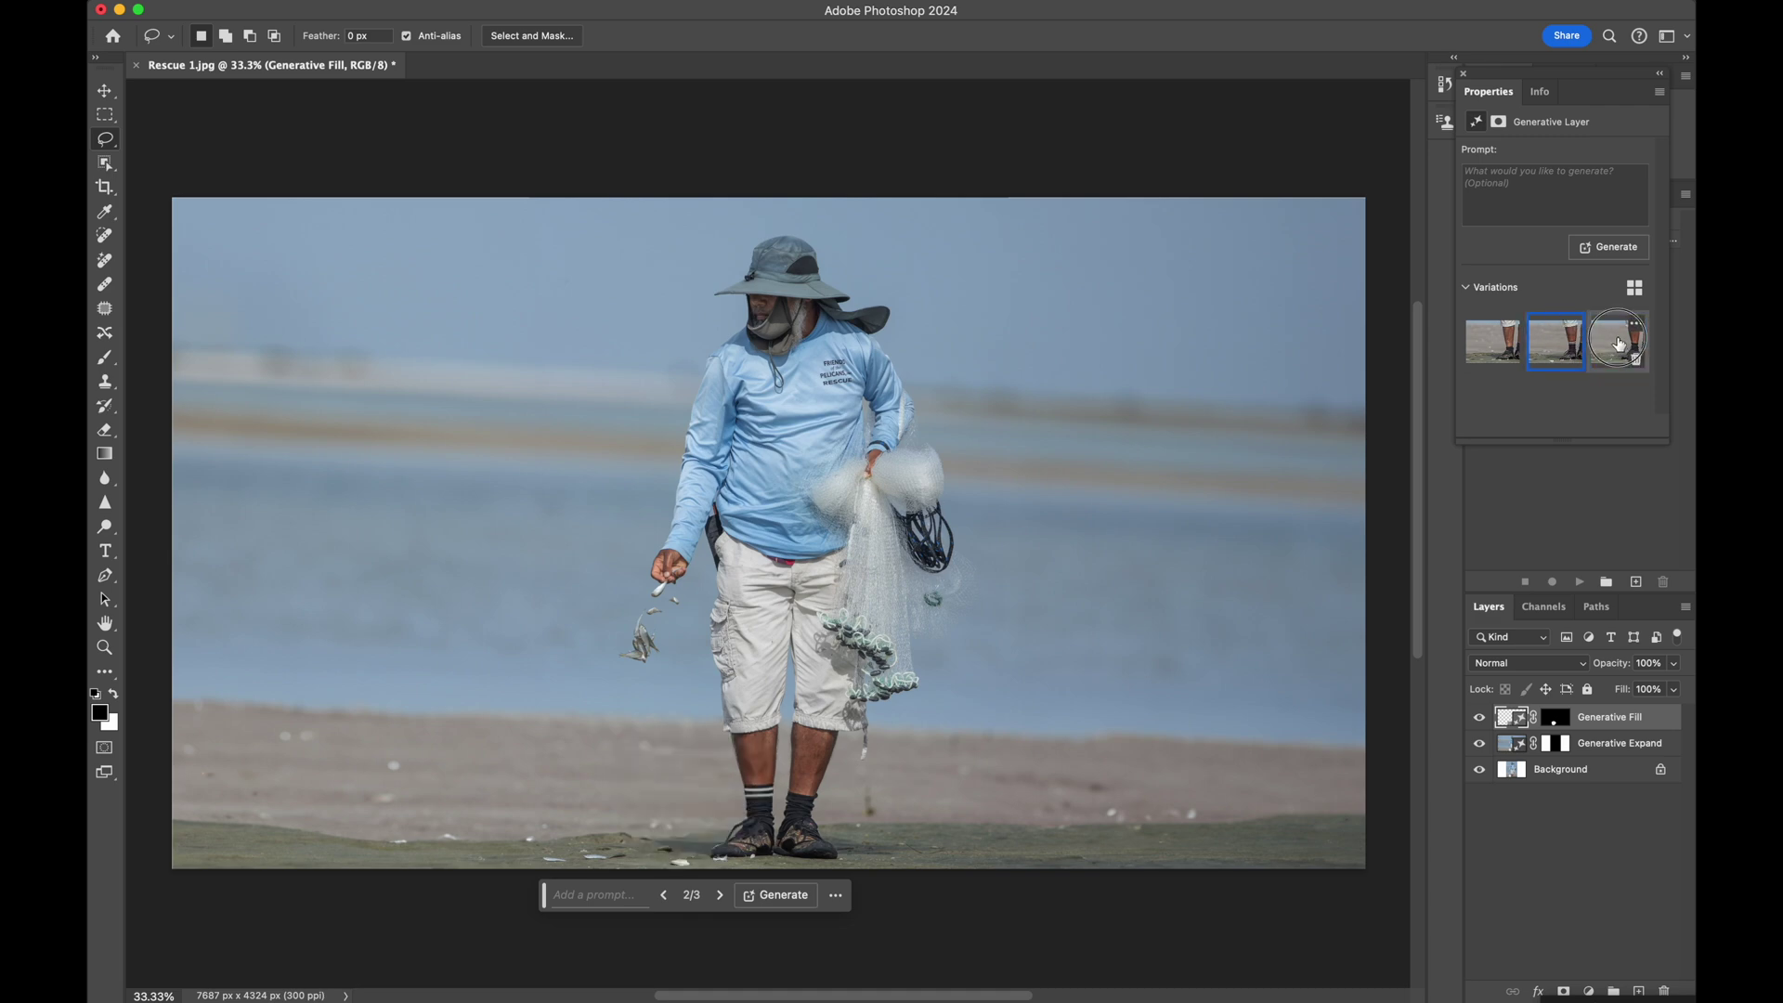
pyautogui.click(1572, 346)
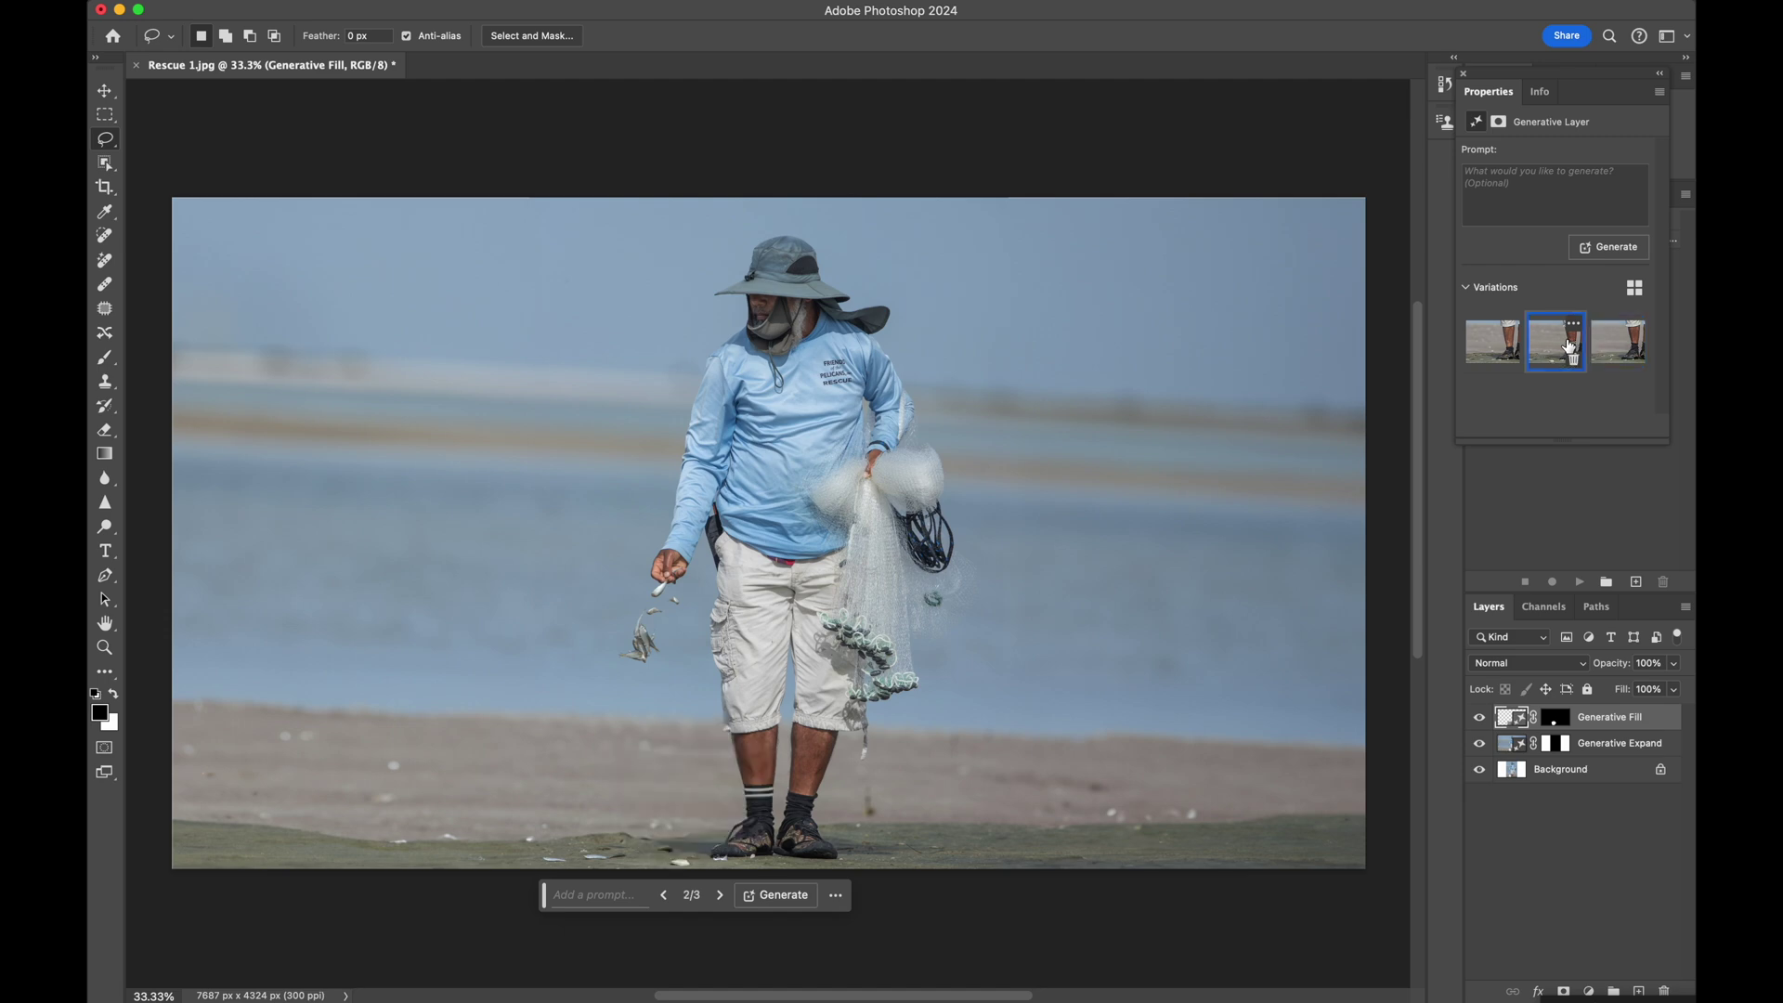
pyautogui.click(1500, 341)
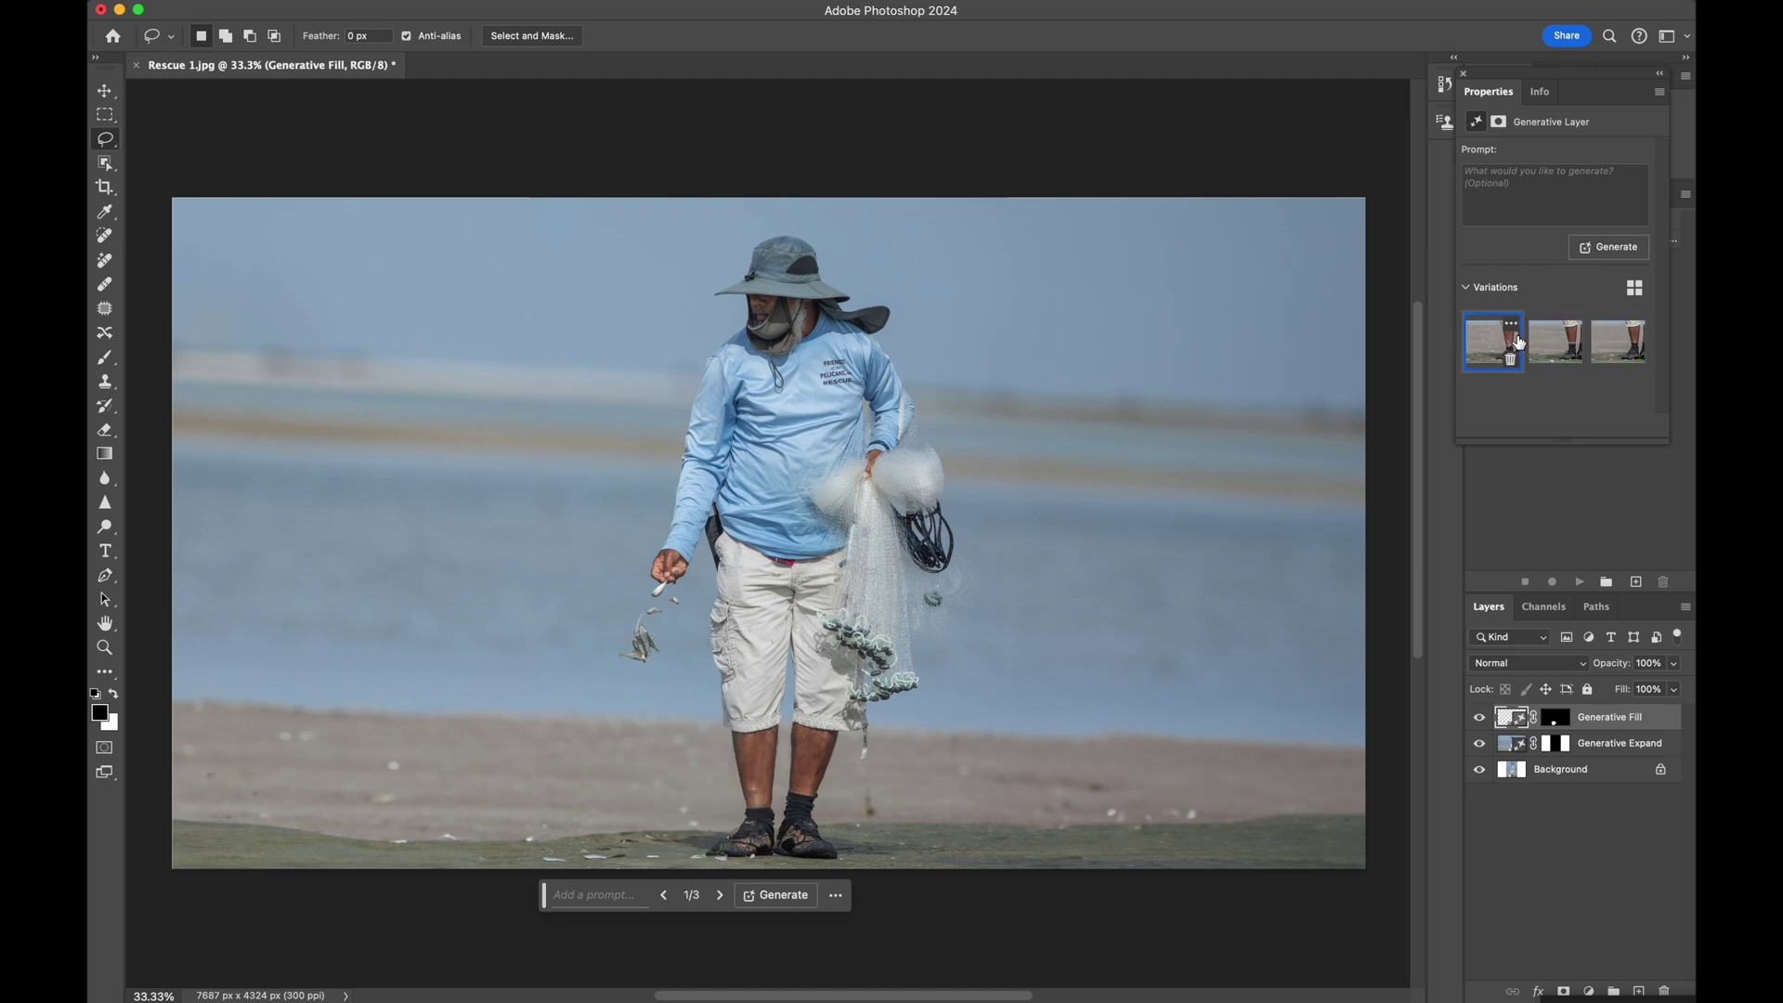
pyautogui.click(1613, 340)
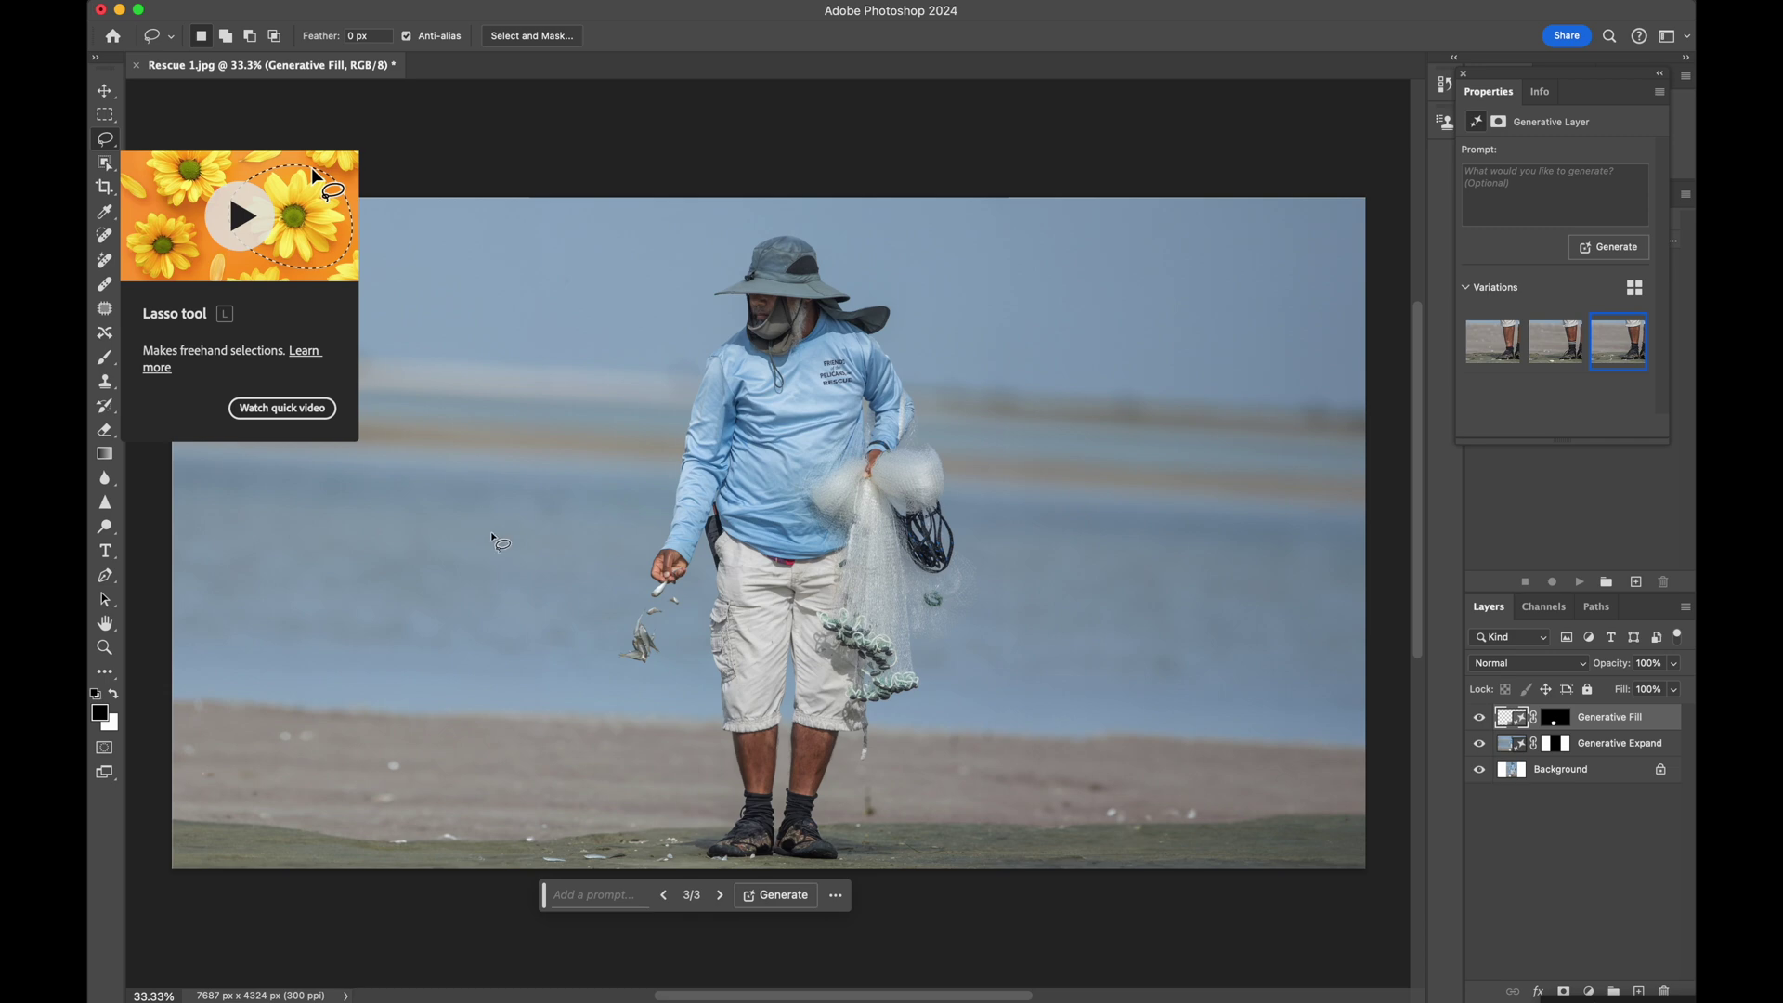
# - Lasso the empty beach left of the fisherman and generate 'heron with fish in beak'
pyautogui.moveTo(523, 482)
pyautogui.mouseDown()
pyautogui.moveTo(468, 497)
pyautogui.moveTo(446, 609)
pyautogui.moveTo(462, 770)
pyautogui.moveTo(488, 821)
pyautogui.moveTo(551, 863)
pyautogui.moveTo(590, 862)
pyautogui.moveTo(622, 842)
pyautogui.moveTo(591, 762)
pyautogui.moveTo(602, 516)
pyautogui.moveTo(587, 472)
pyautogui.moveTo(505, 486)
pyautogui.mouseUp()
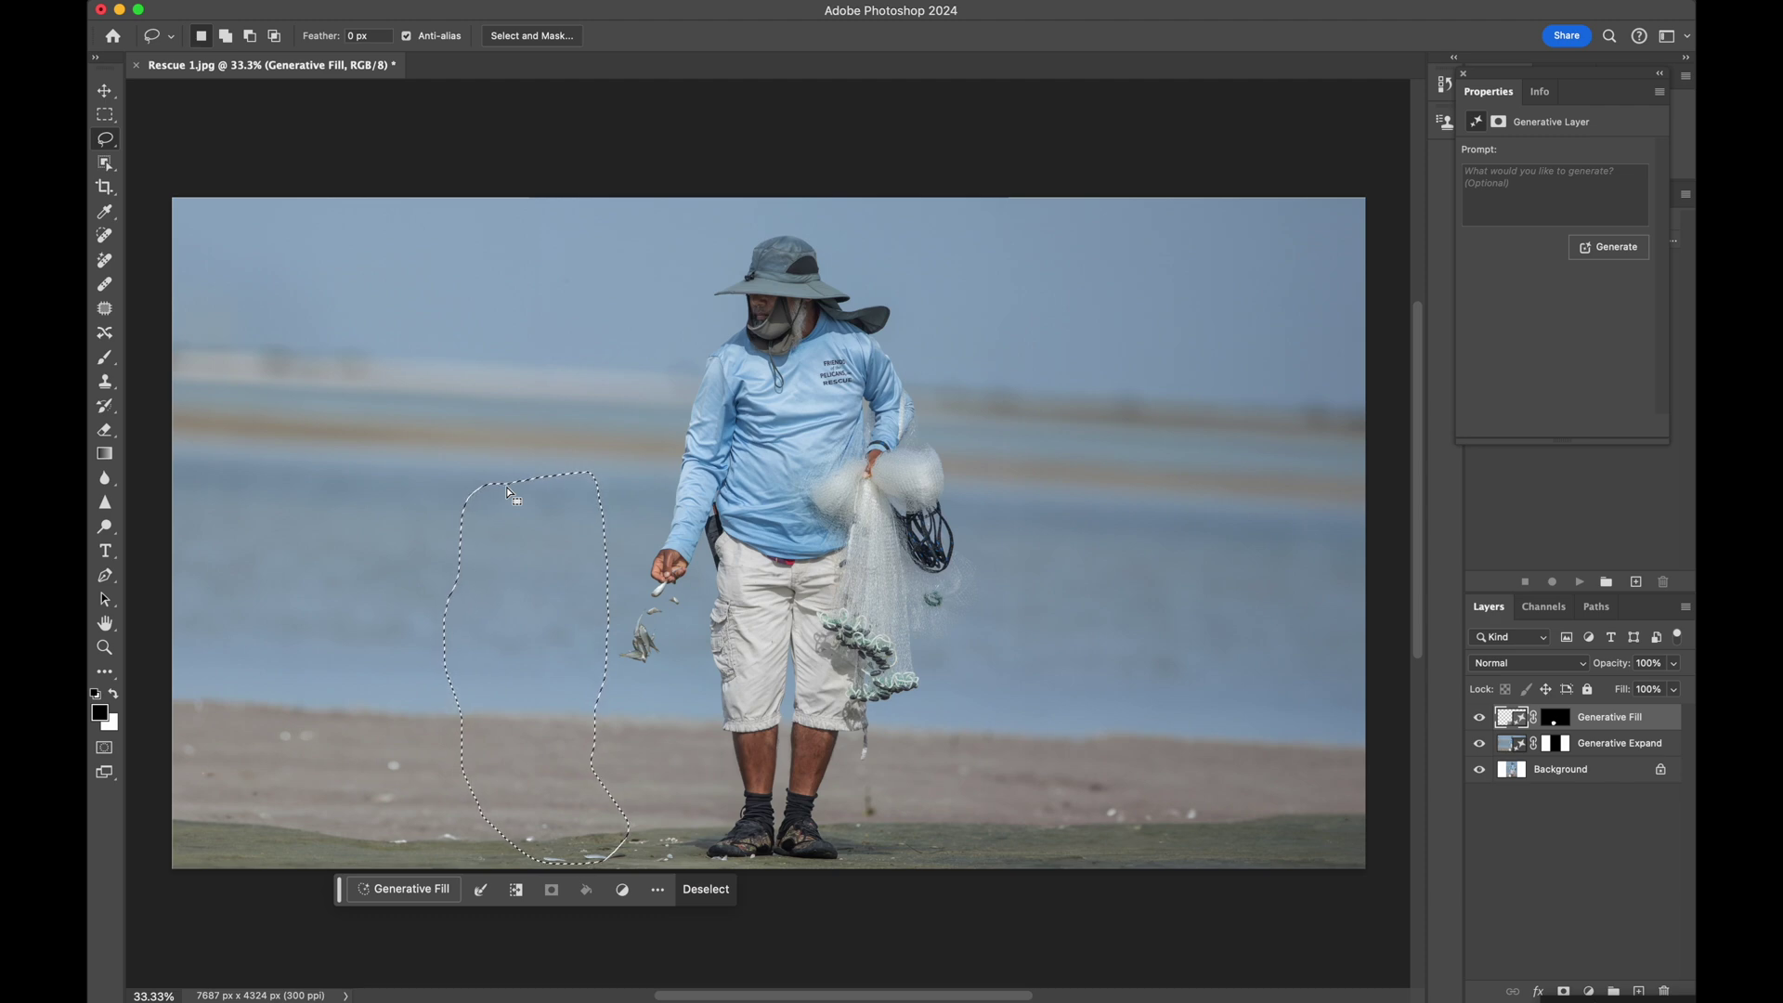
pyautogui.click(413, 887)
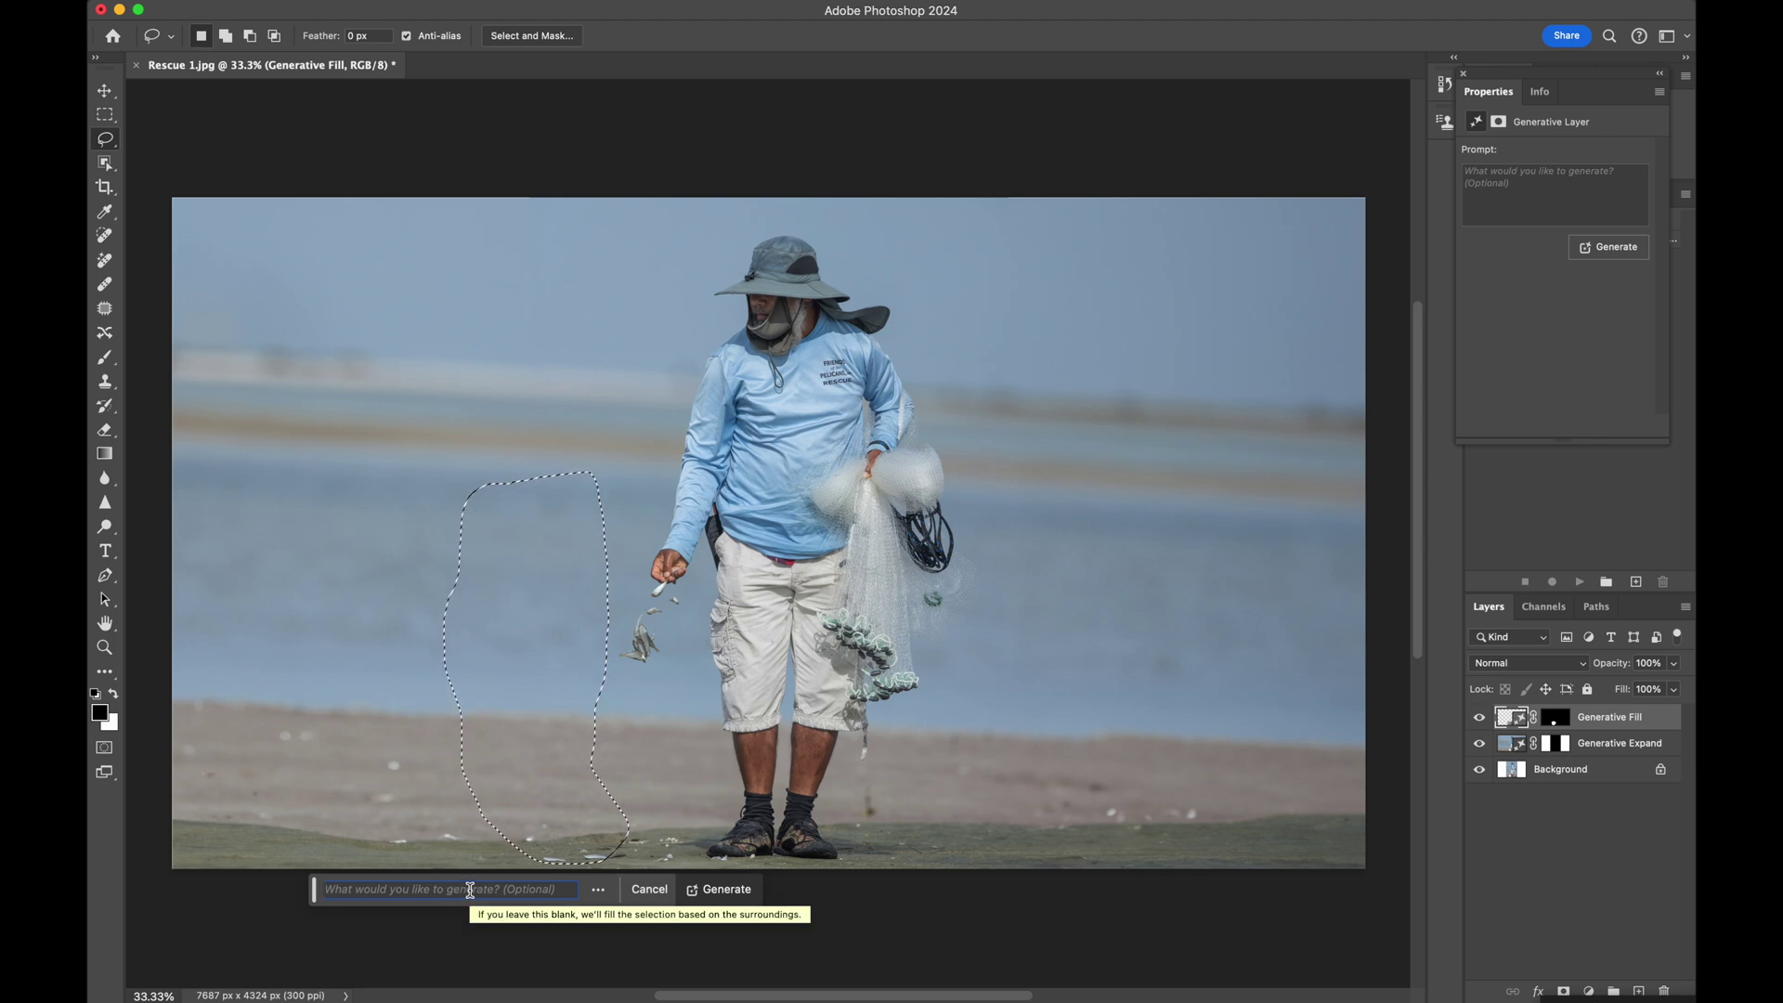
pyautogui.write('he')
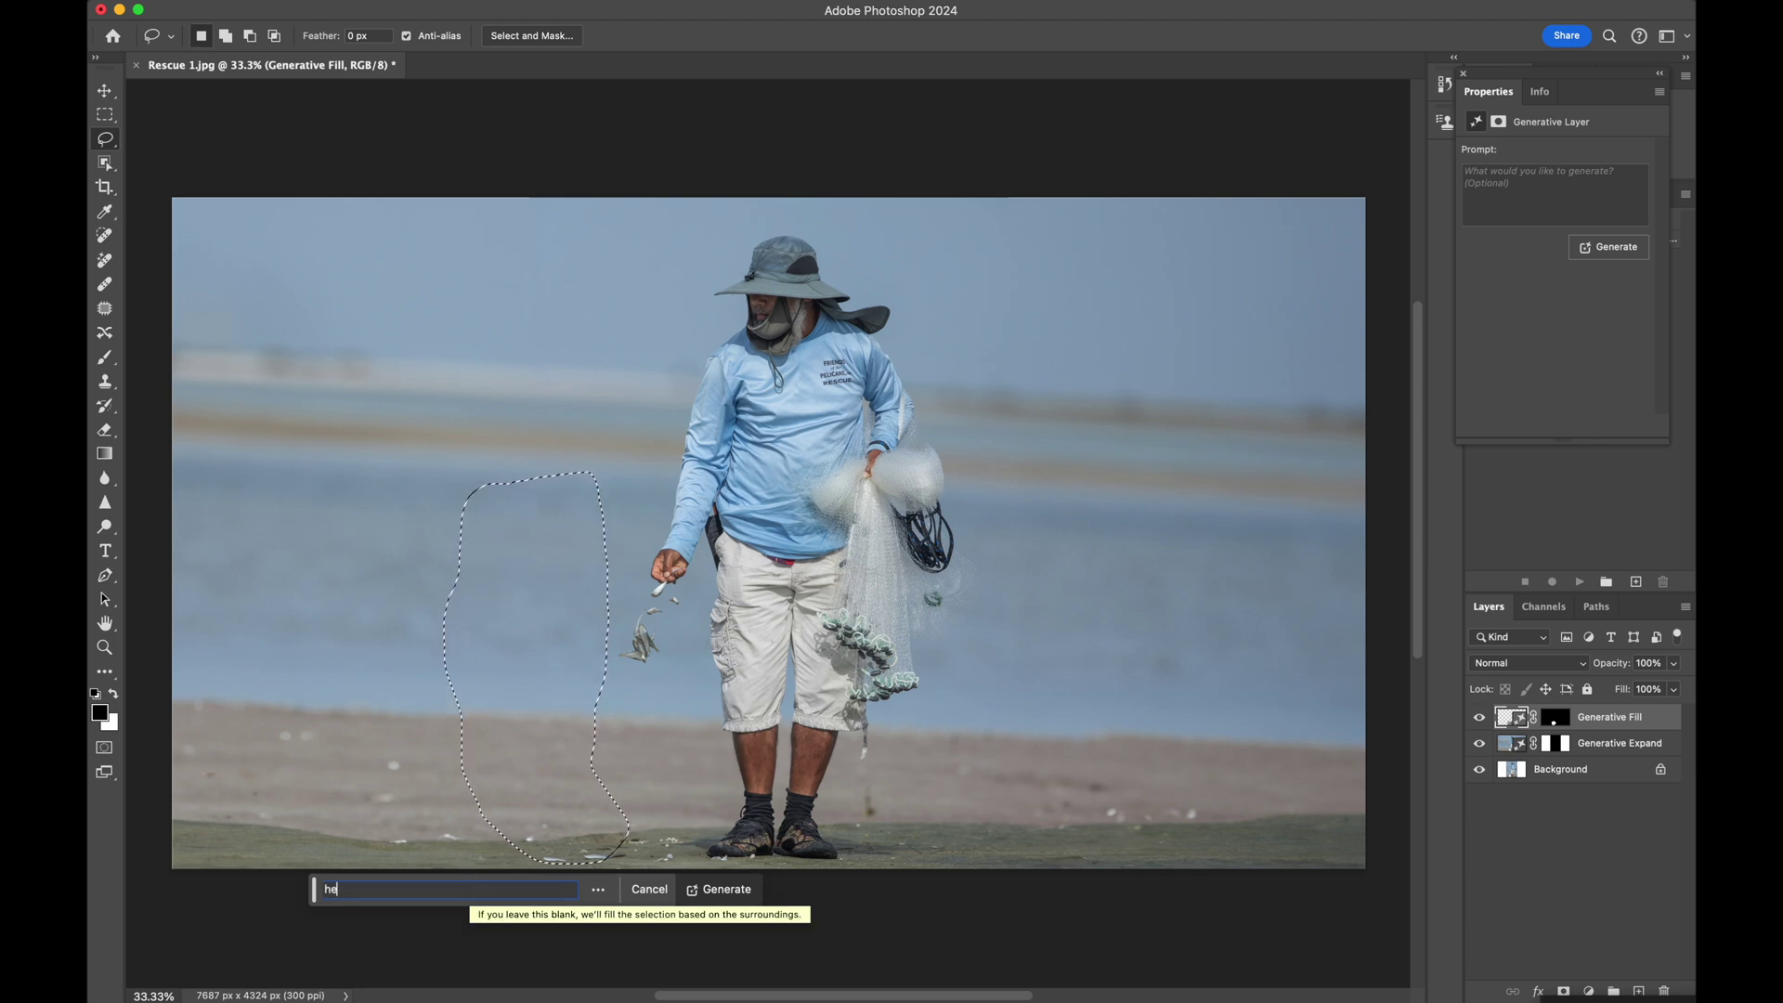
pyautogui.write('ron wit')
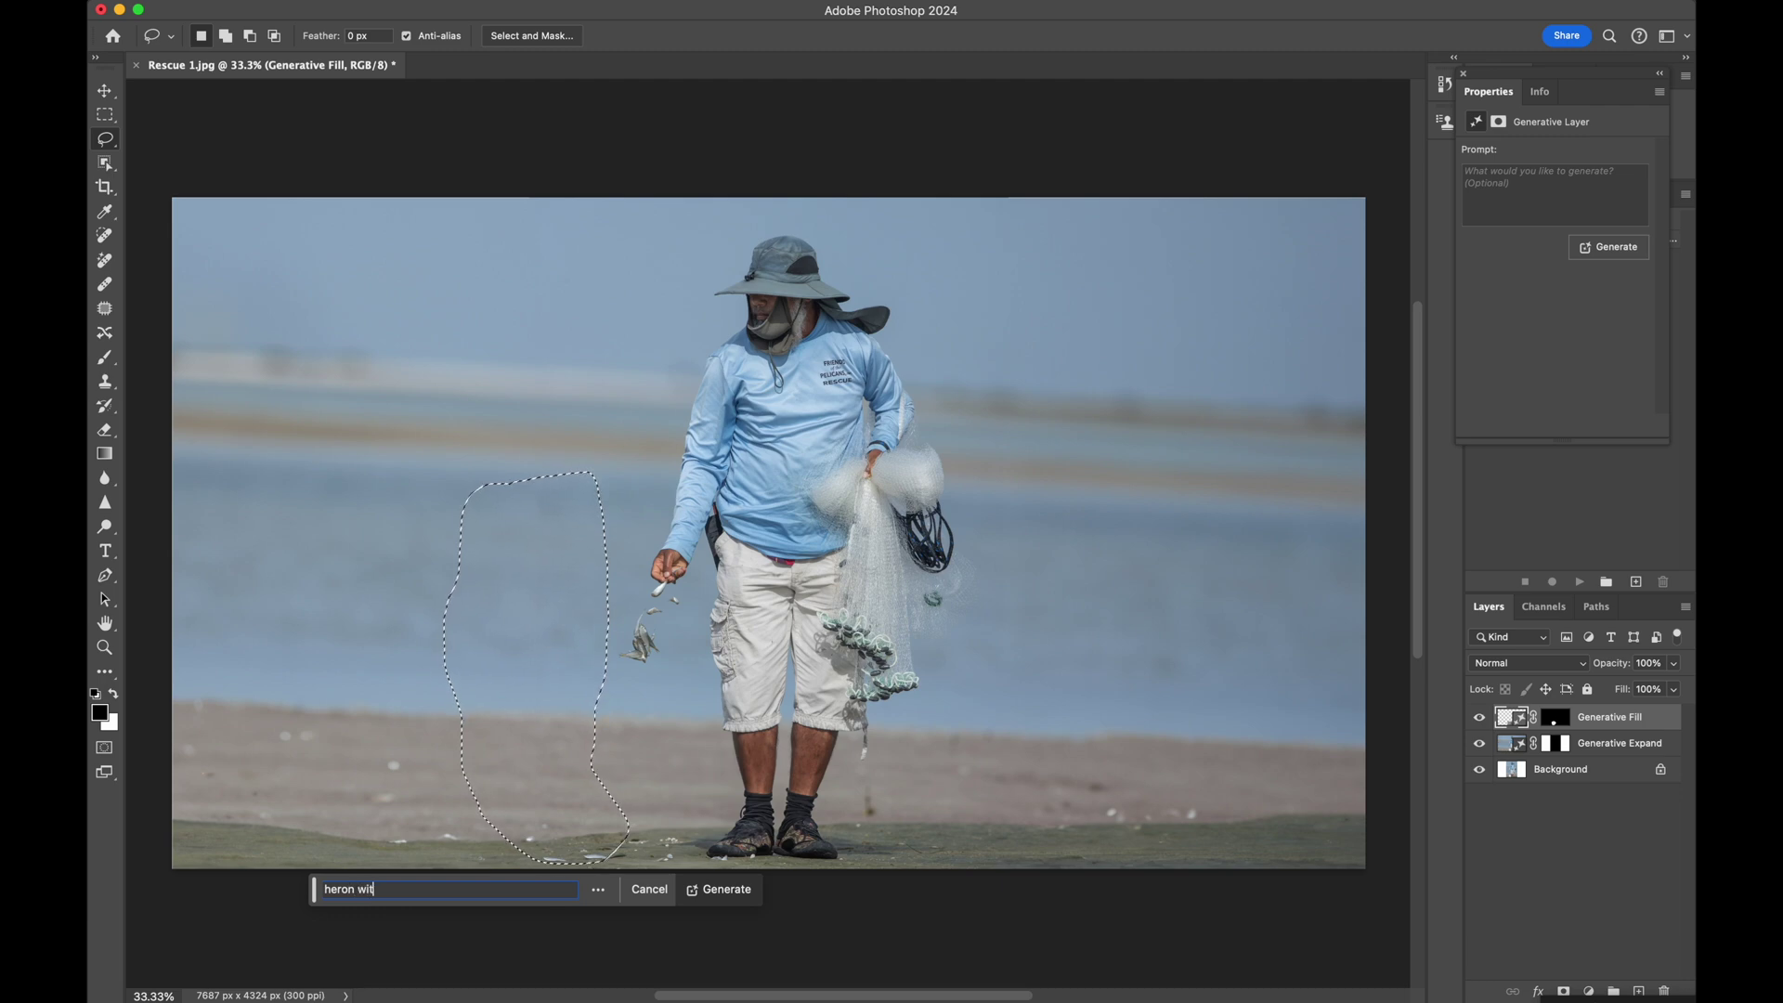
pyautogui.write('h fish')
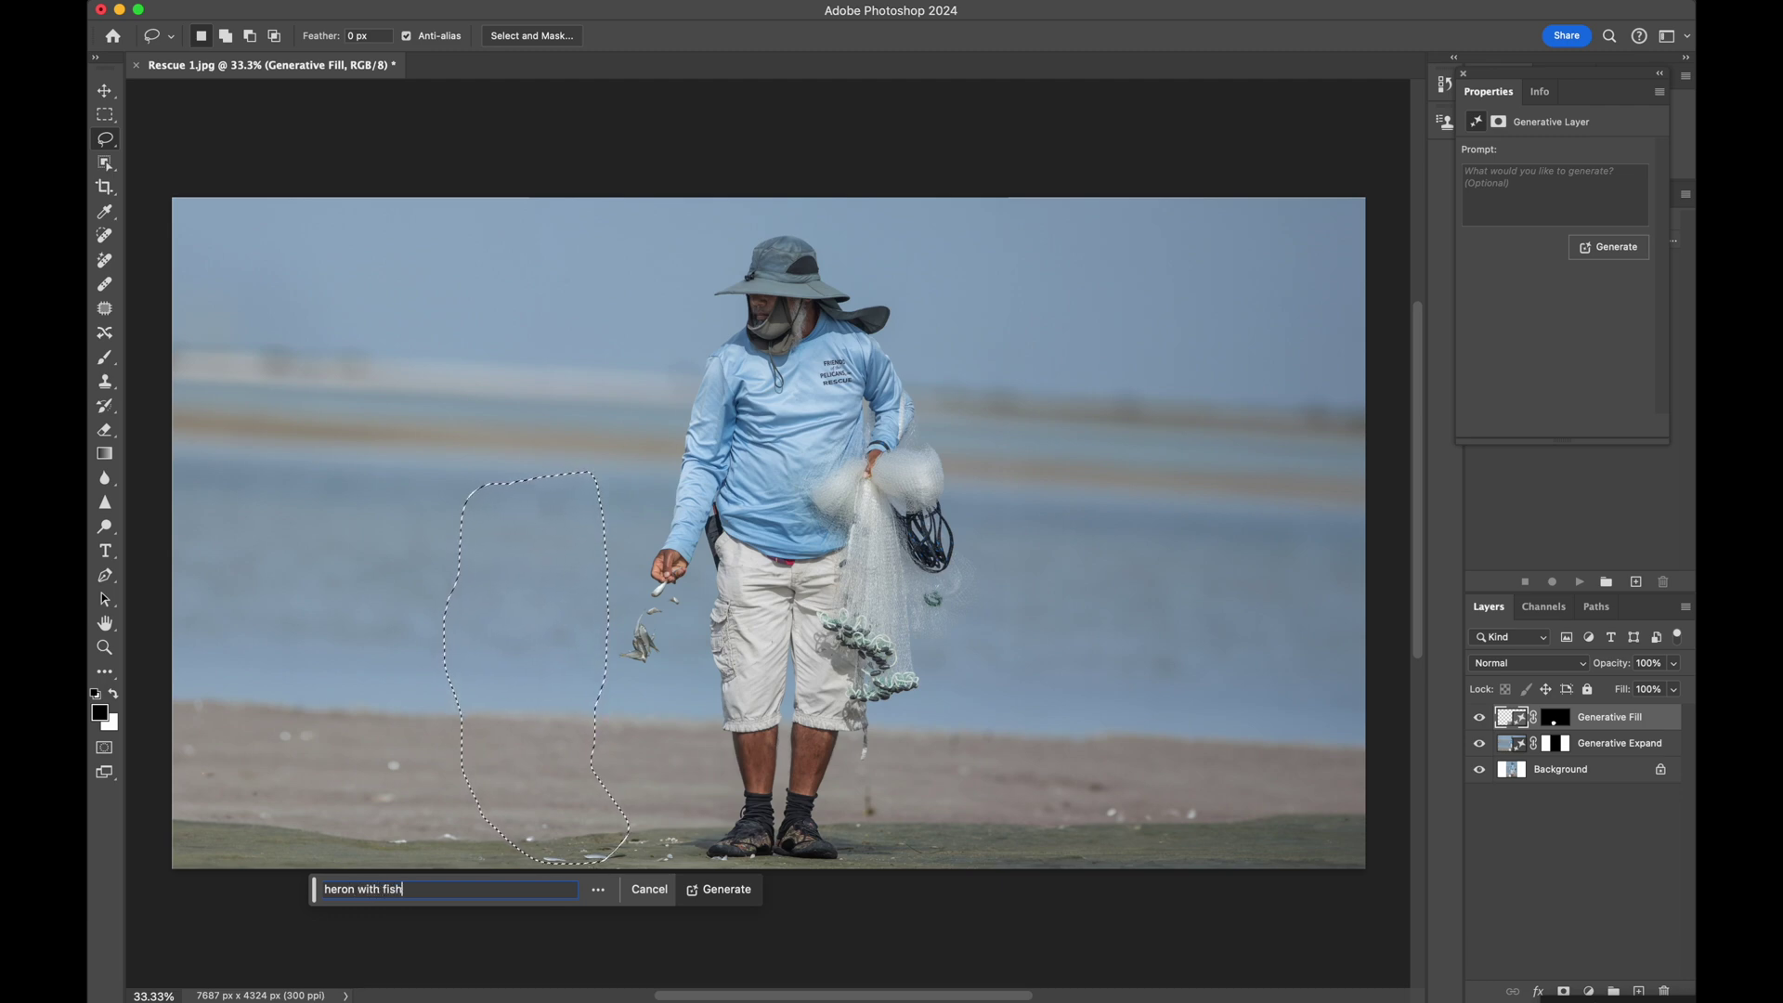
pyautogui.write(' in beak')
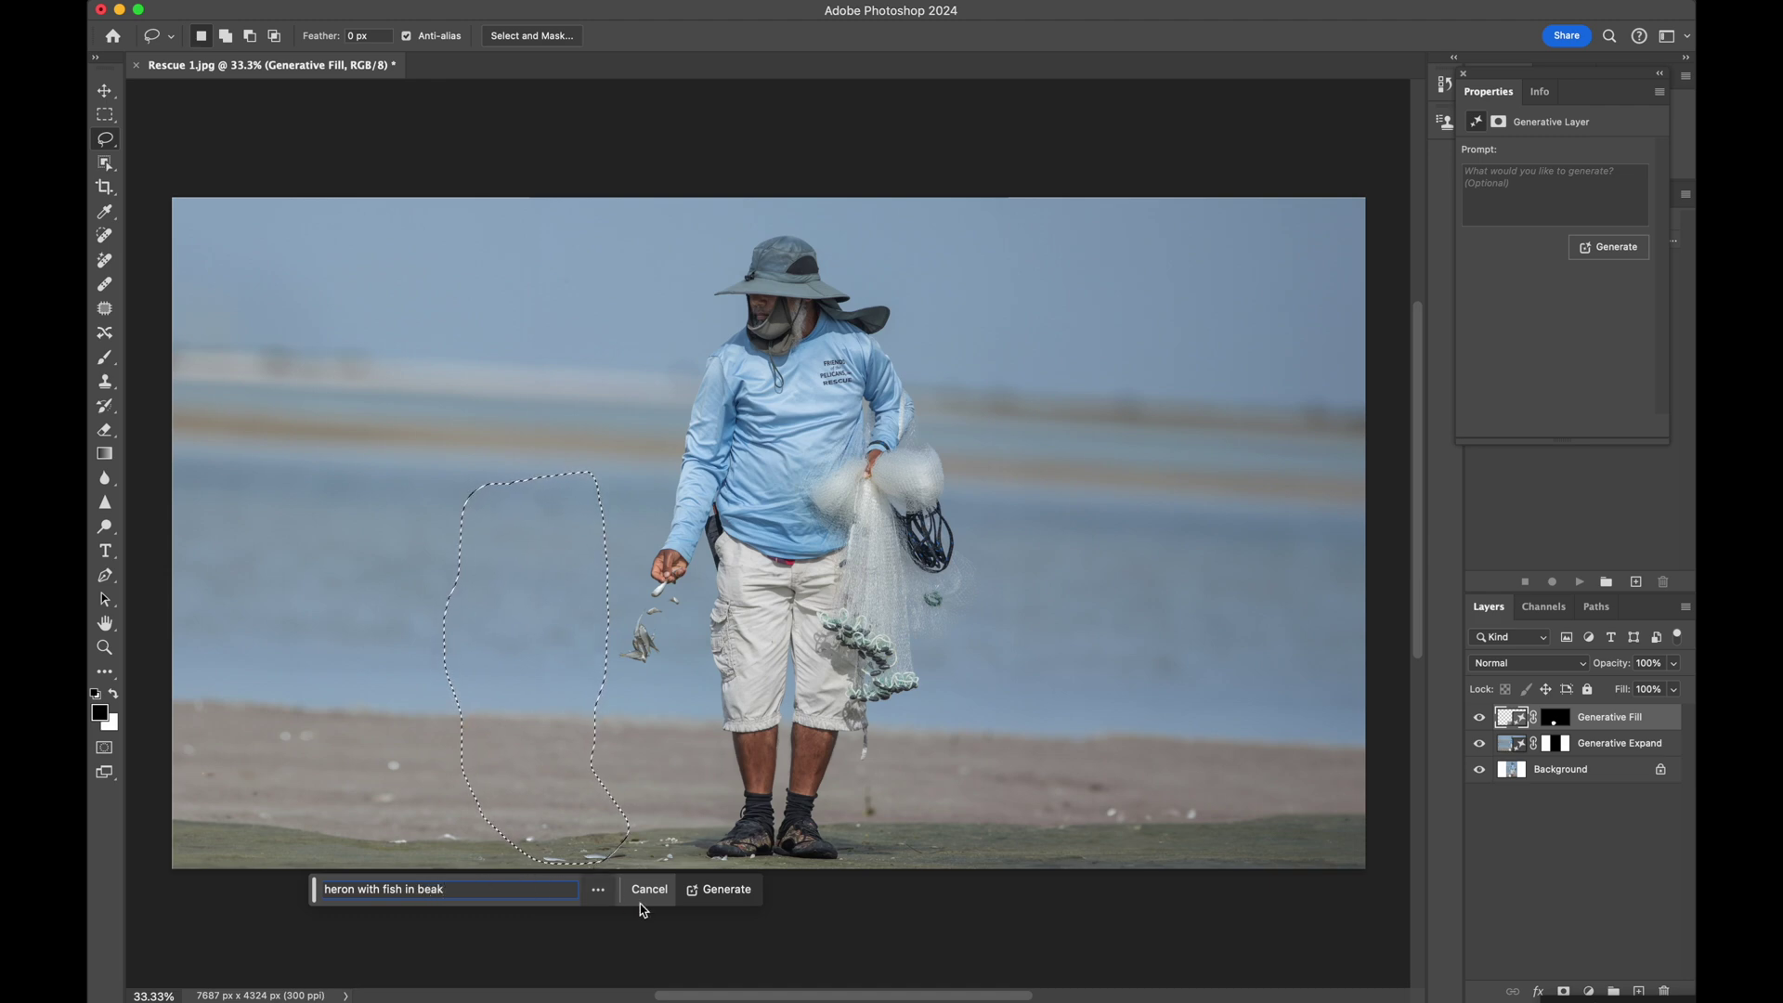
pyautogui.click(722, 892)
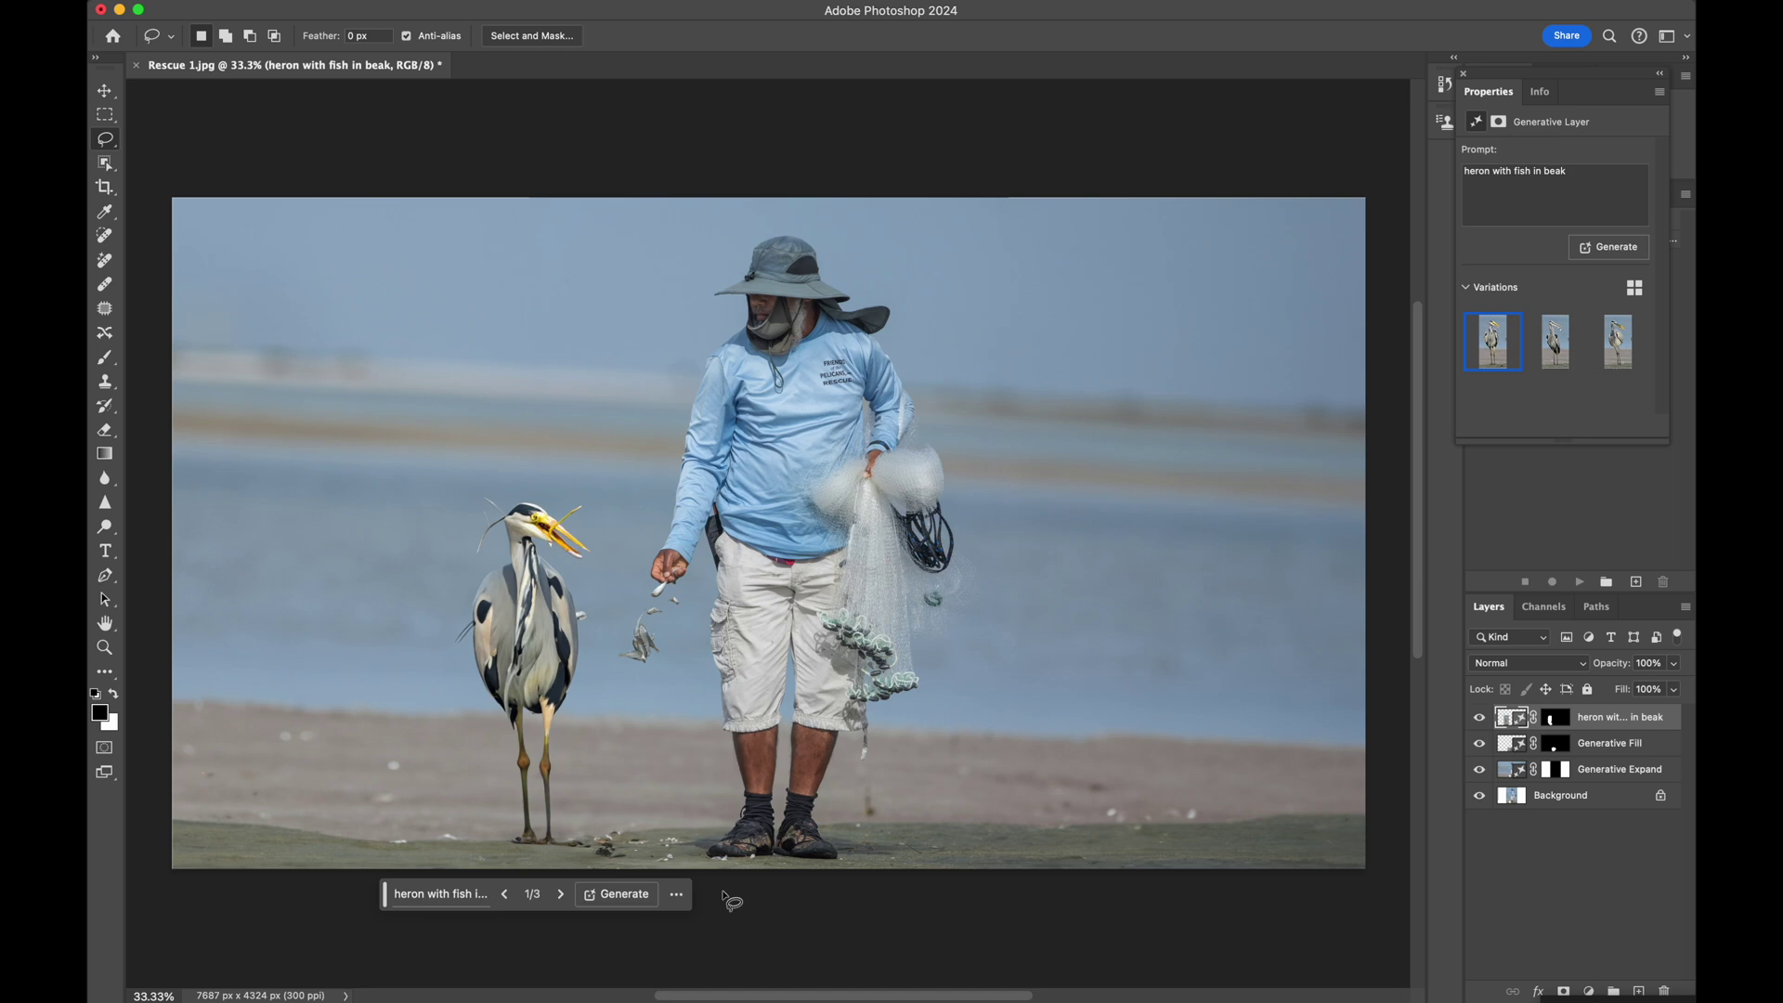
# - Compare the three heron variations and keep the third, a grey heron holding a yellow fish
pyautogui.click(1561, 363)
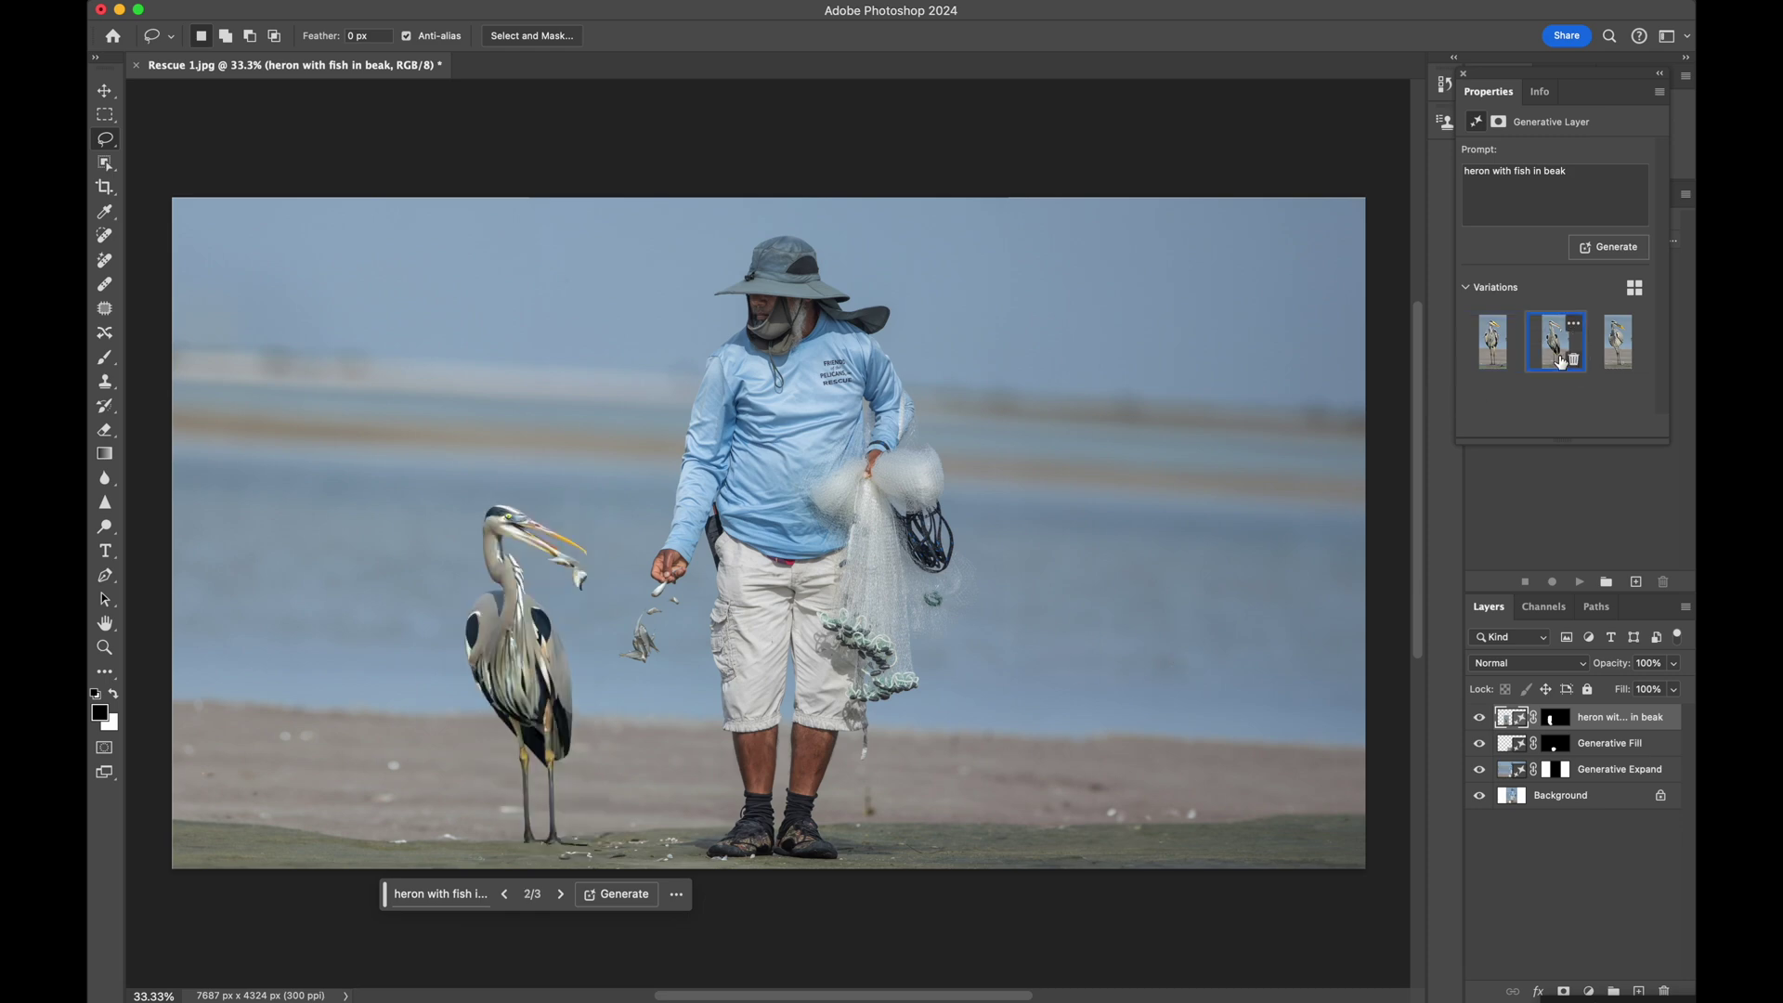
pyautogui.click(1622, 359)
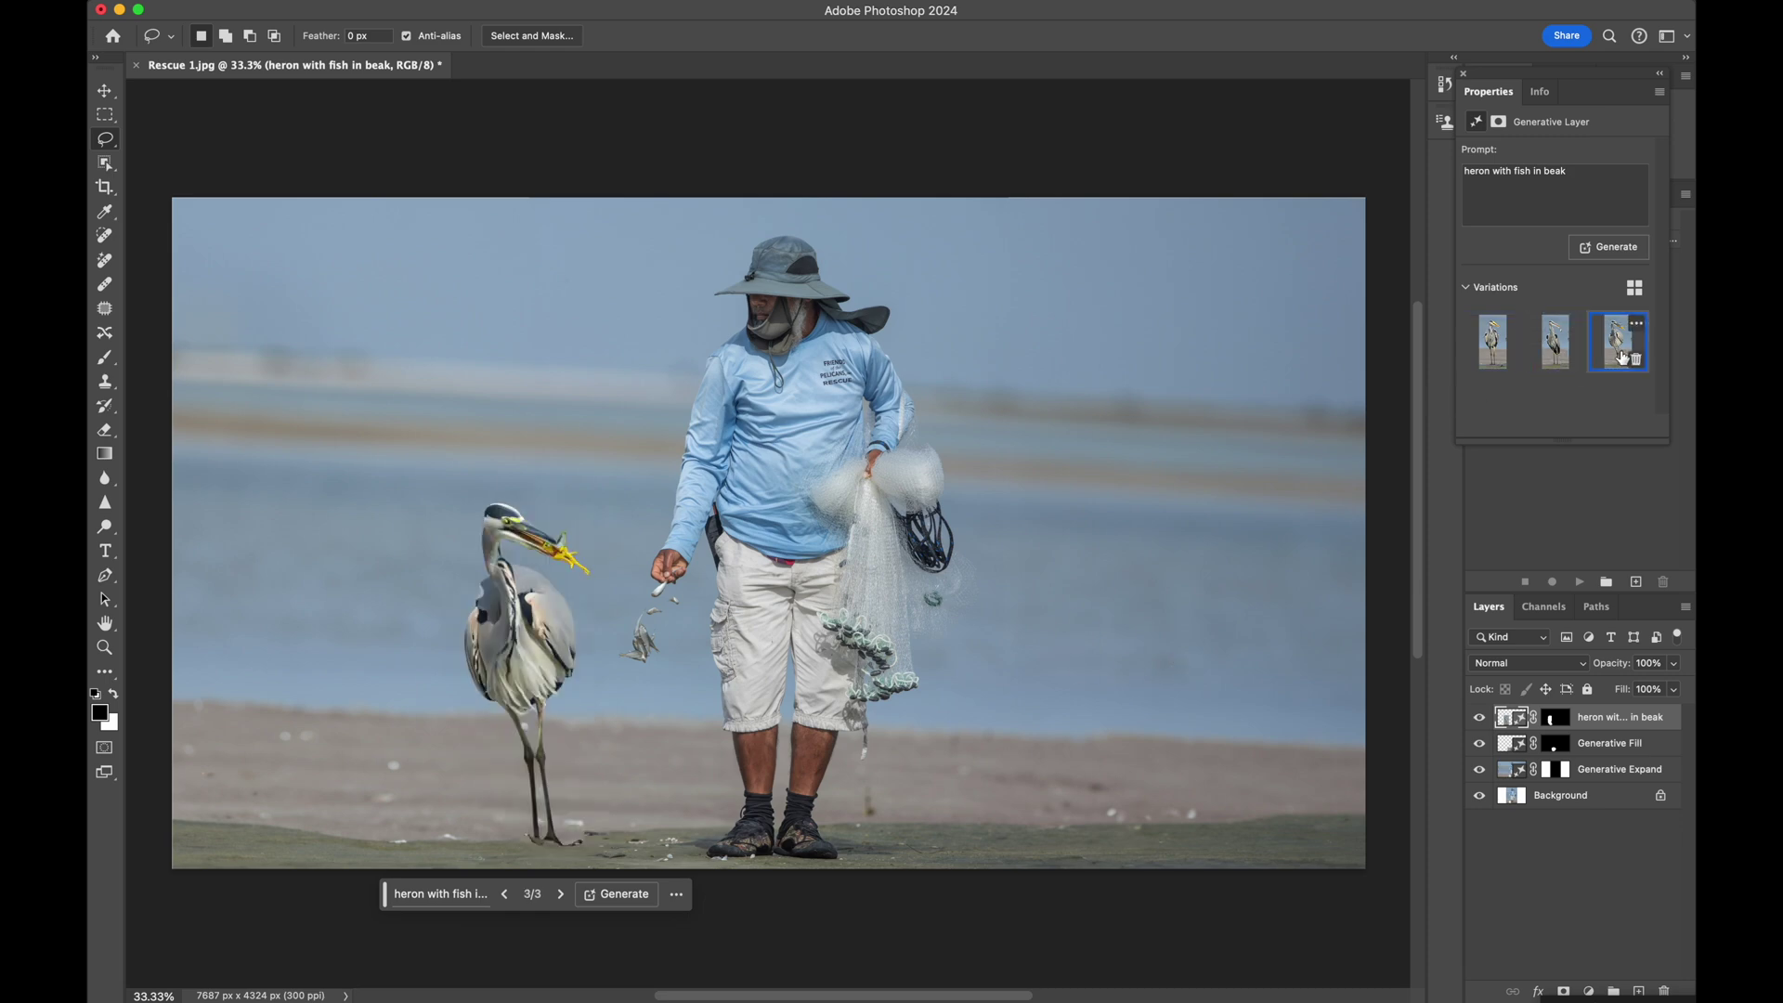
pyautogui.click(1493, 351)
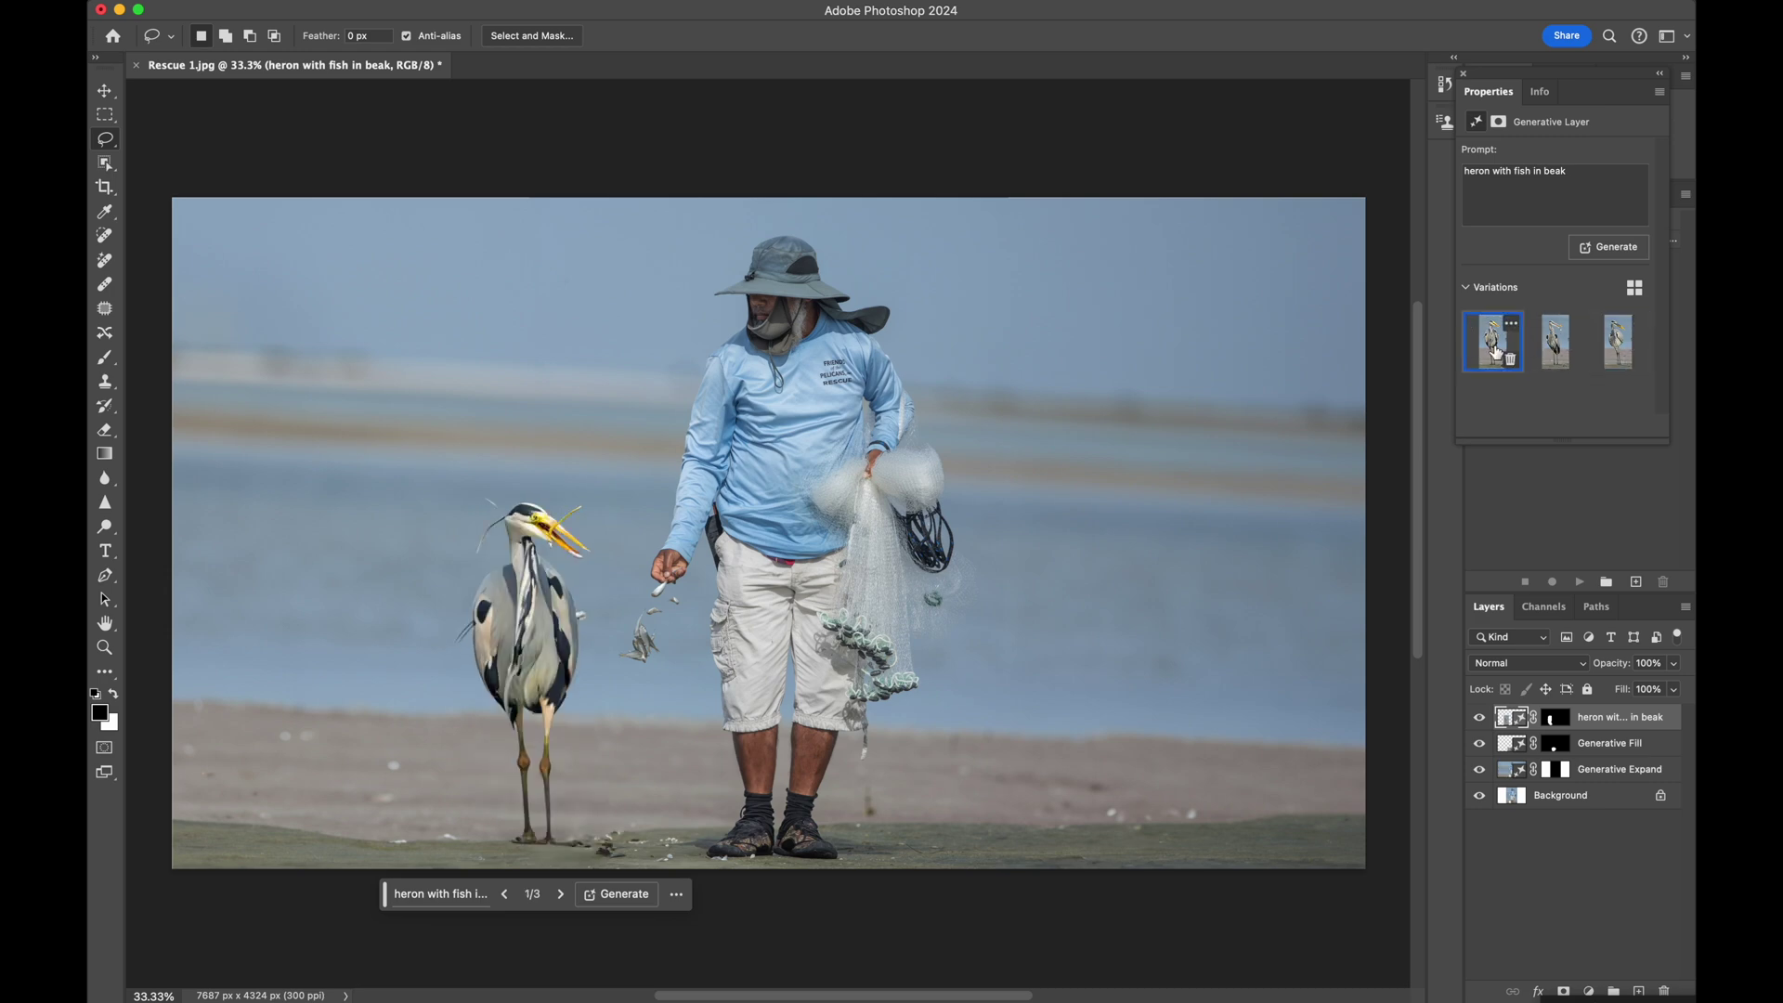
pyautogui.click(1613, 349)
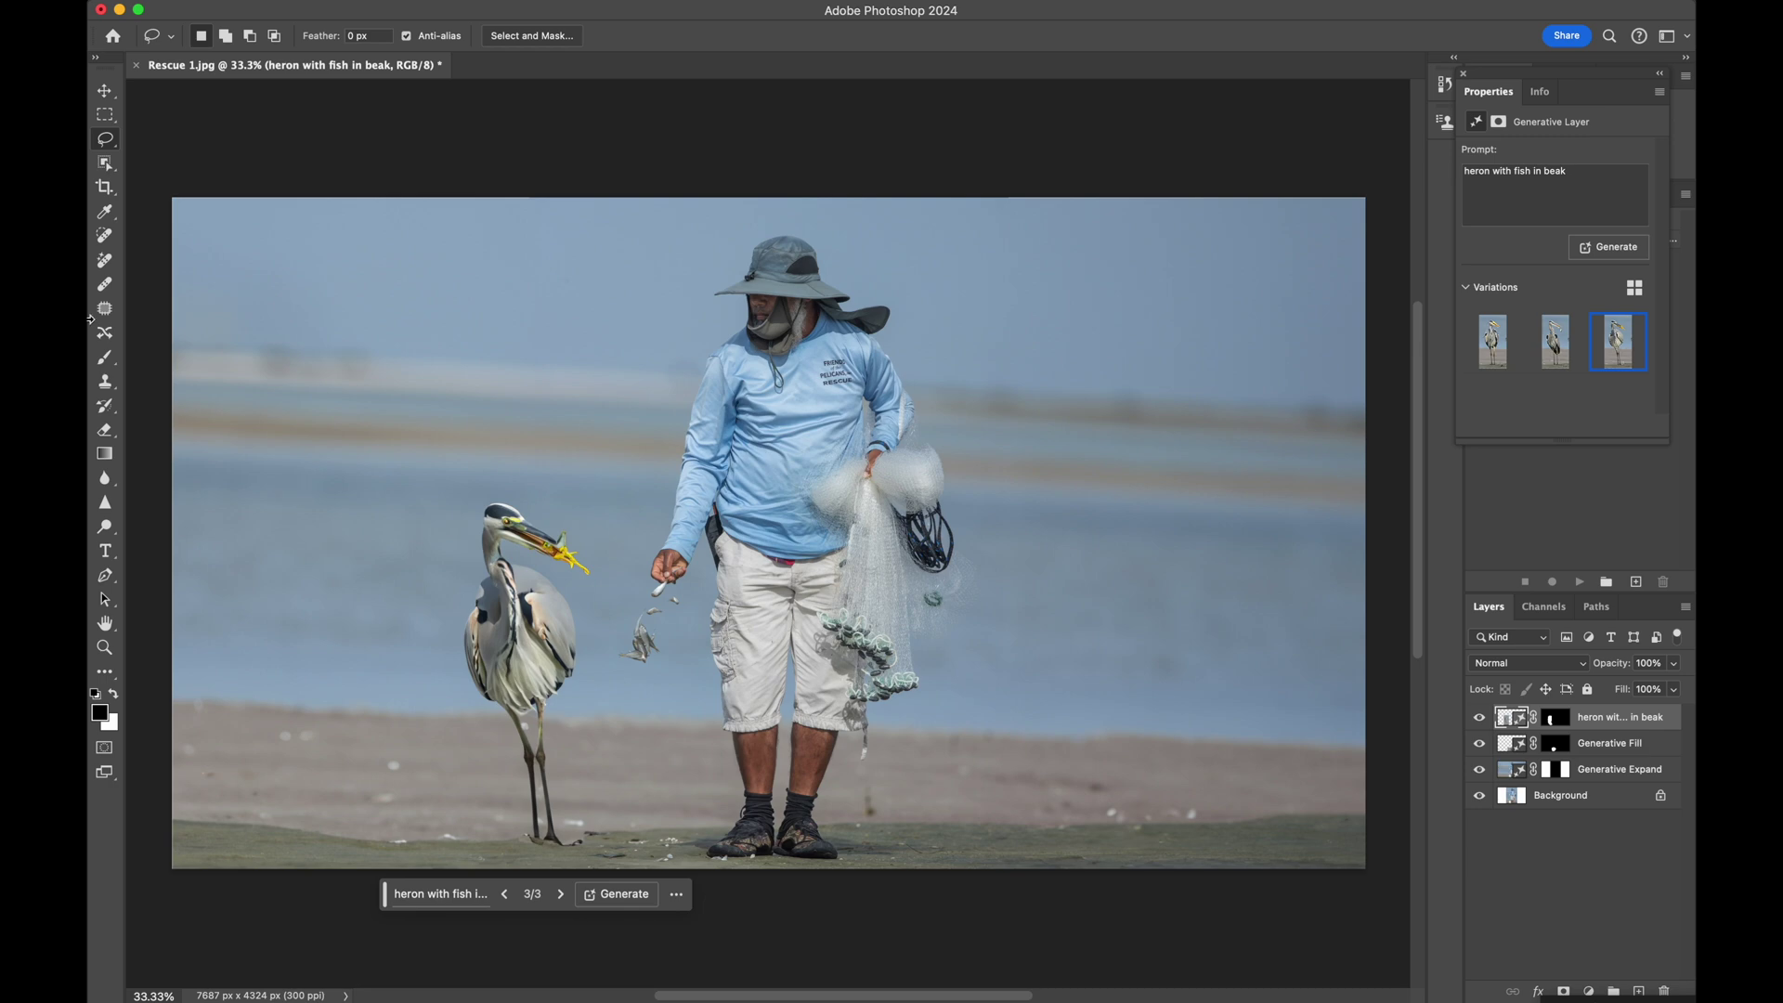
# - Close Rescue 1.jpg without saving and open the 4200 × 3000 px wedding photo from the desktop
pyautogui.click(137, 71)
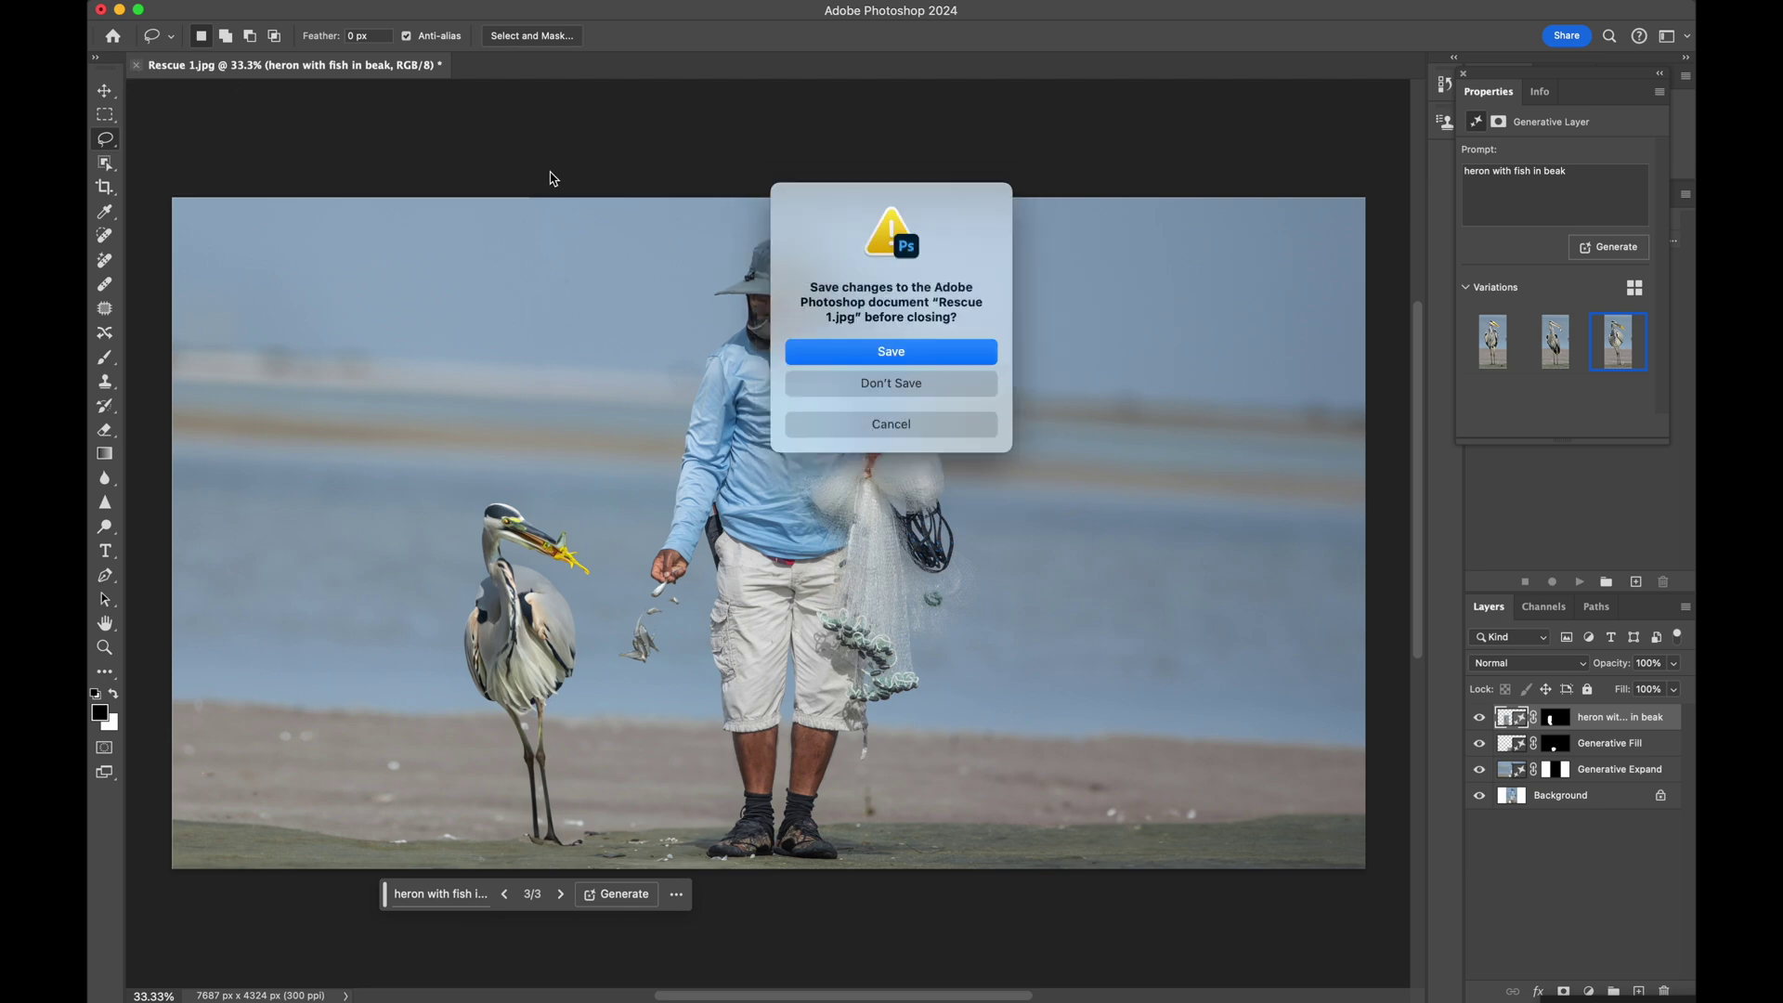
pyautogui.click(924, 390)
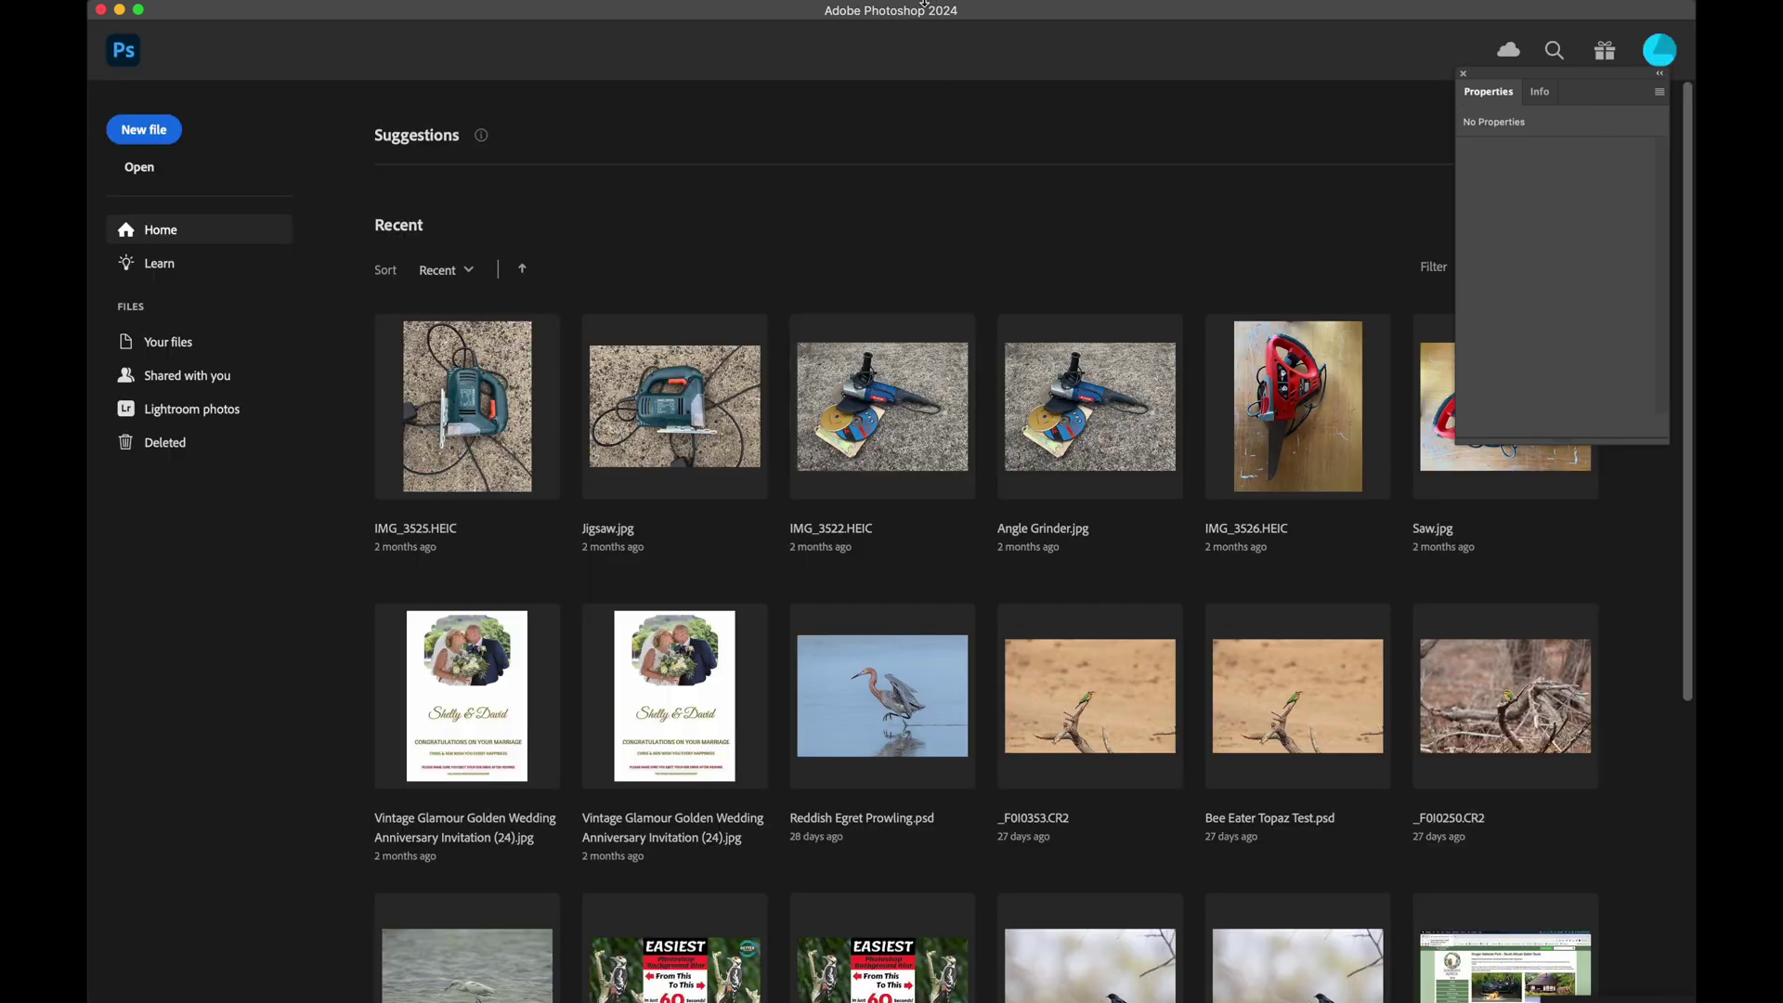
pyautogui.moveTo(1007, 17); pyautogui.dragTo(986, 202)
pyautogui.doubleClick(1094, 46)
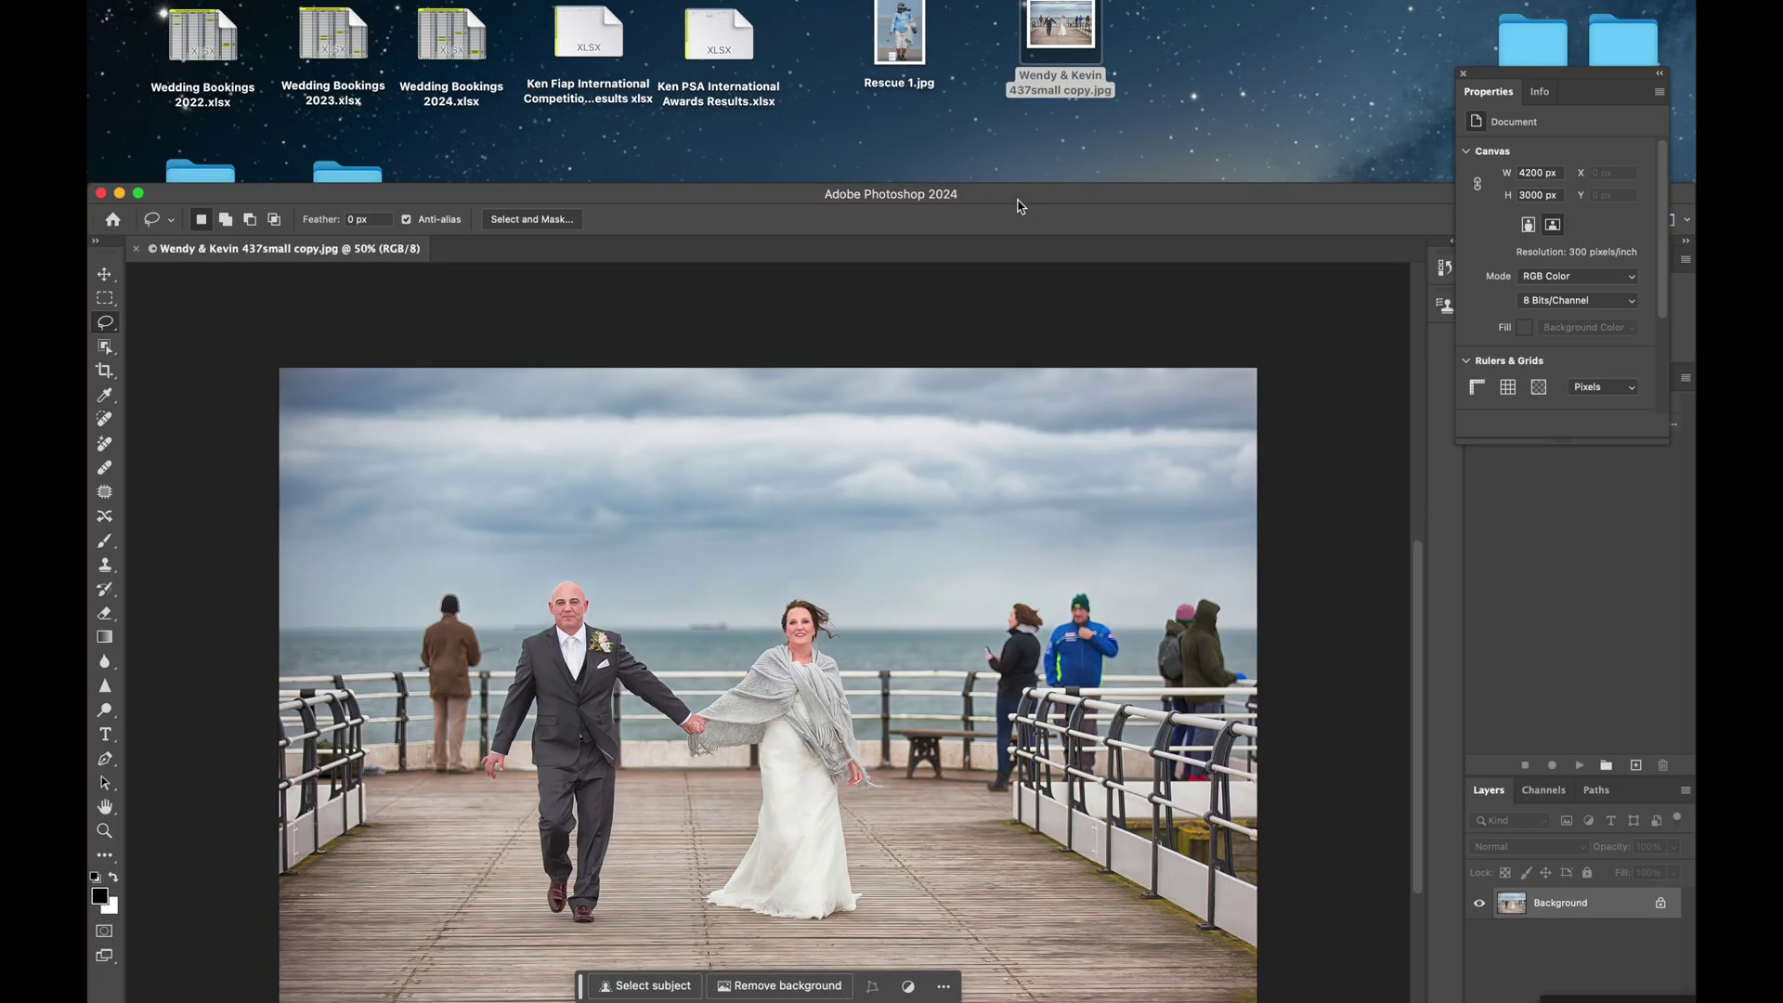
pyautogui.moveTo(1017, 201); pyautogui.dragTo(1031, 3)
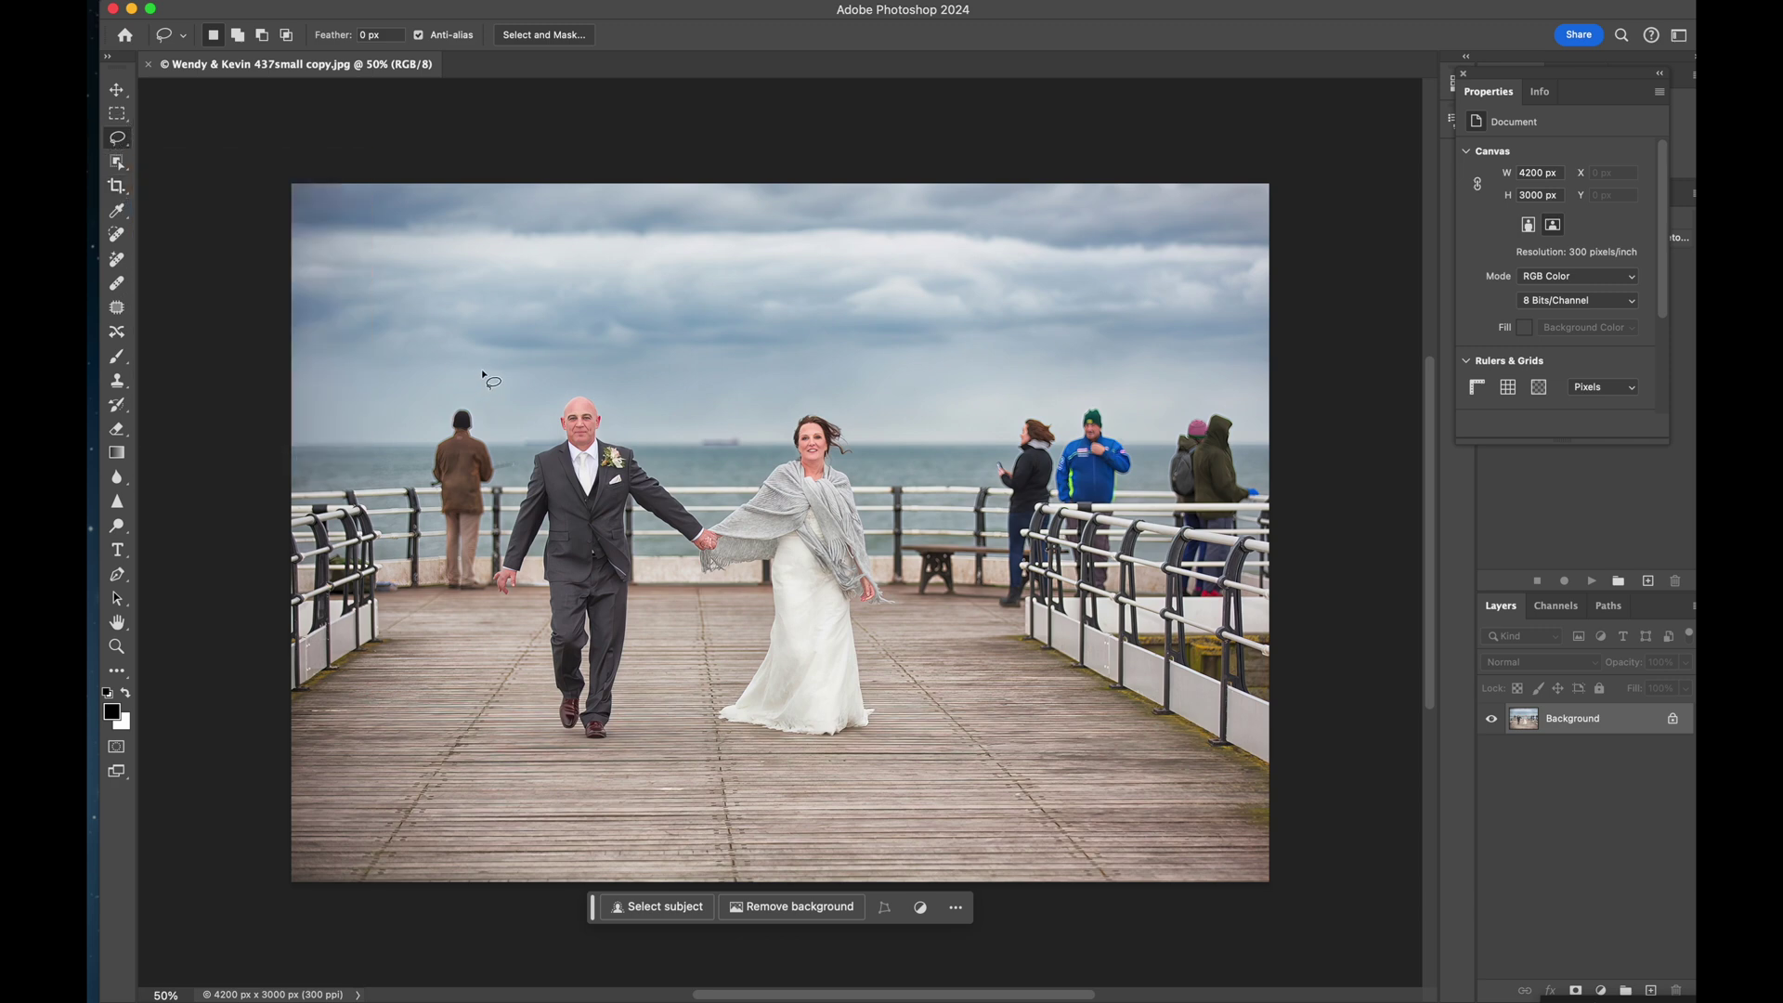
# - Lasso the brown-coated man at far left and run Generative Fill with an empty prompt
pyautogui.moveTo(456, 372)
pyautogui.mouseDown()
pyautogui.moveTo(398, 469)
pyautogui.moveTo(460, 624)
pyautogui.moveTo(501, 584)
pyautogui.moveTo(483, 372)
pyautogui.mouseUp()
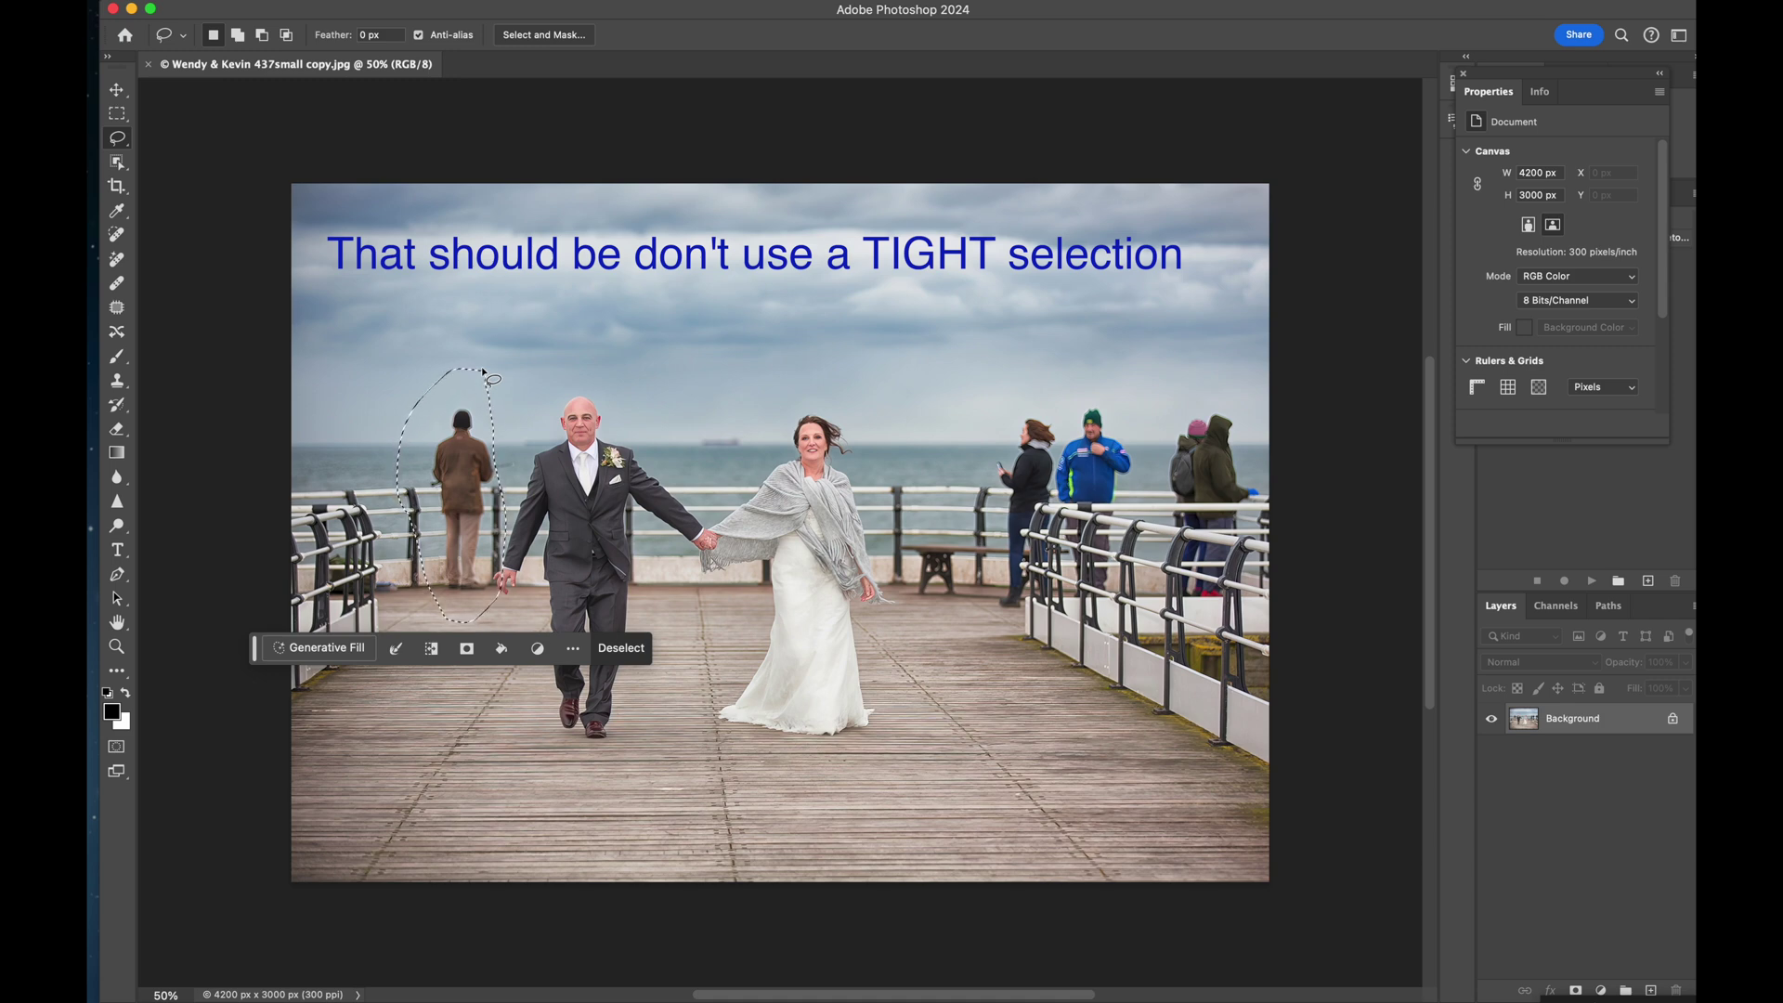
pyautogui.click(320, 650)
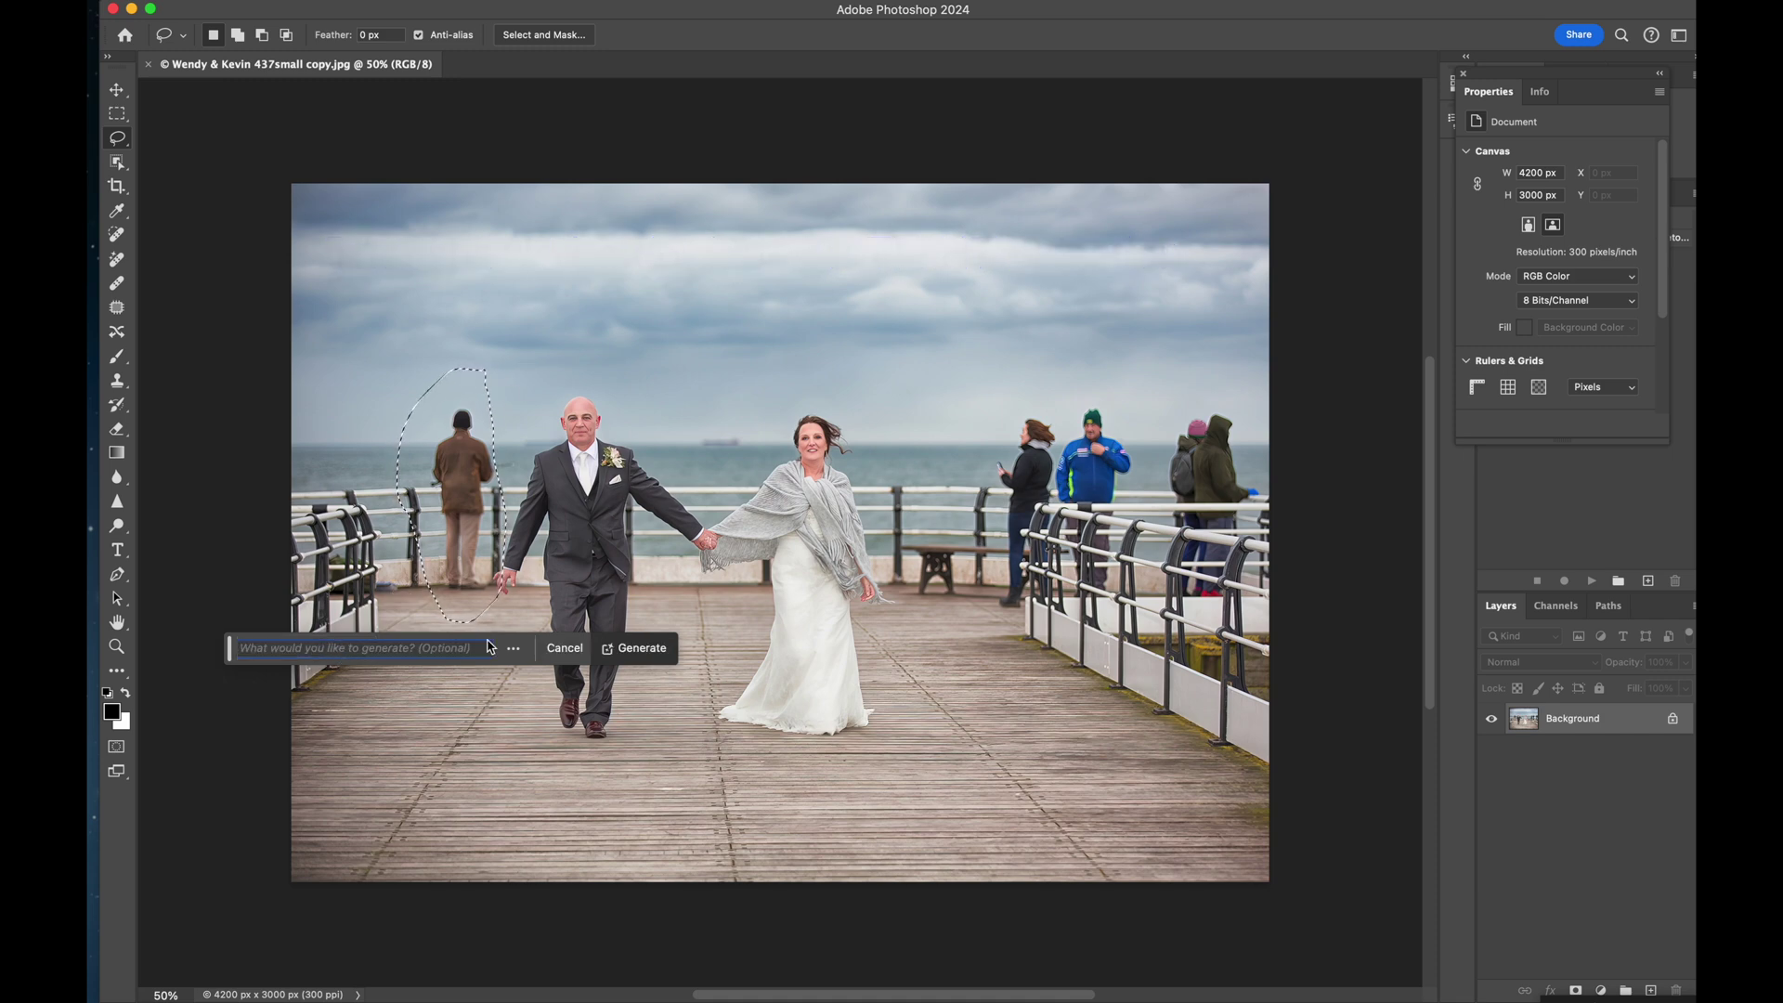
pyautogui.click(649, 648)
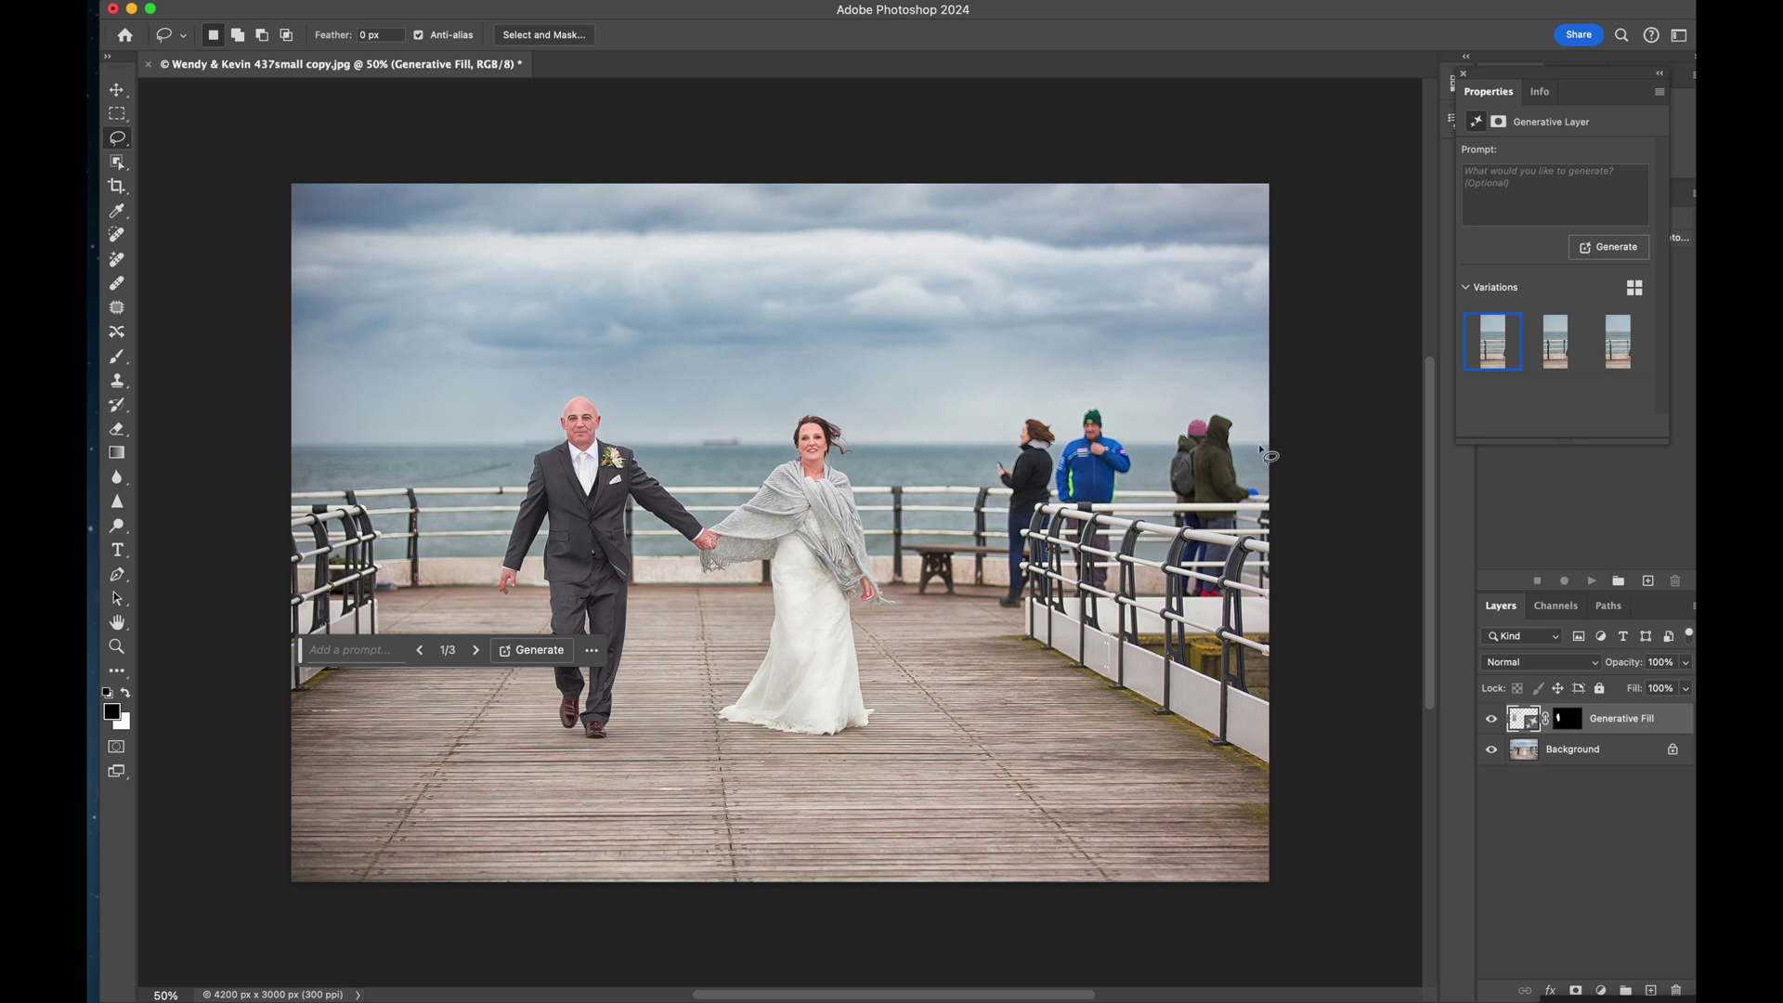
# - Compare the three Generative Fill variations in Properties and apply the third one
pyautogui.click(1558, 337)
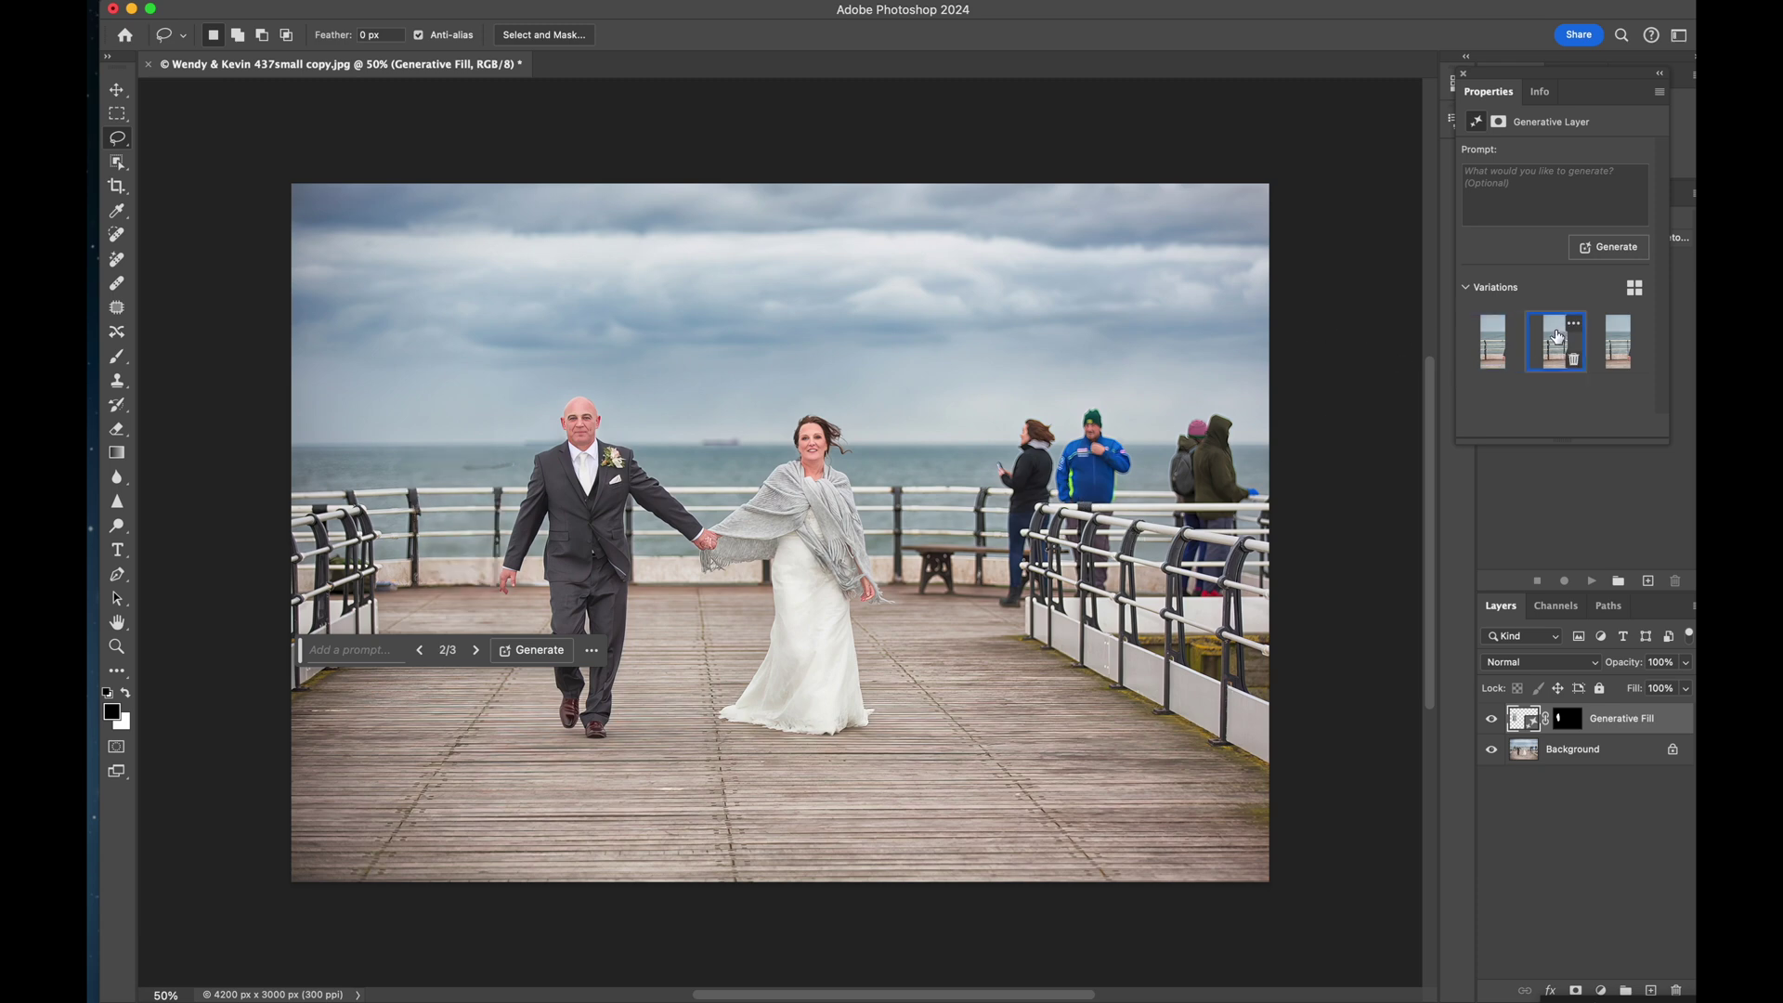
pyautogui.click(1621, 344)
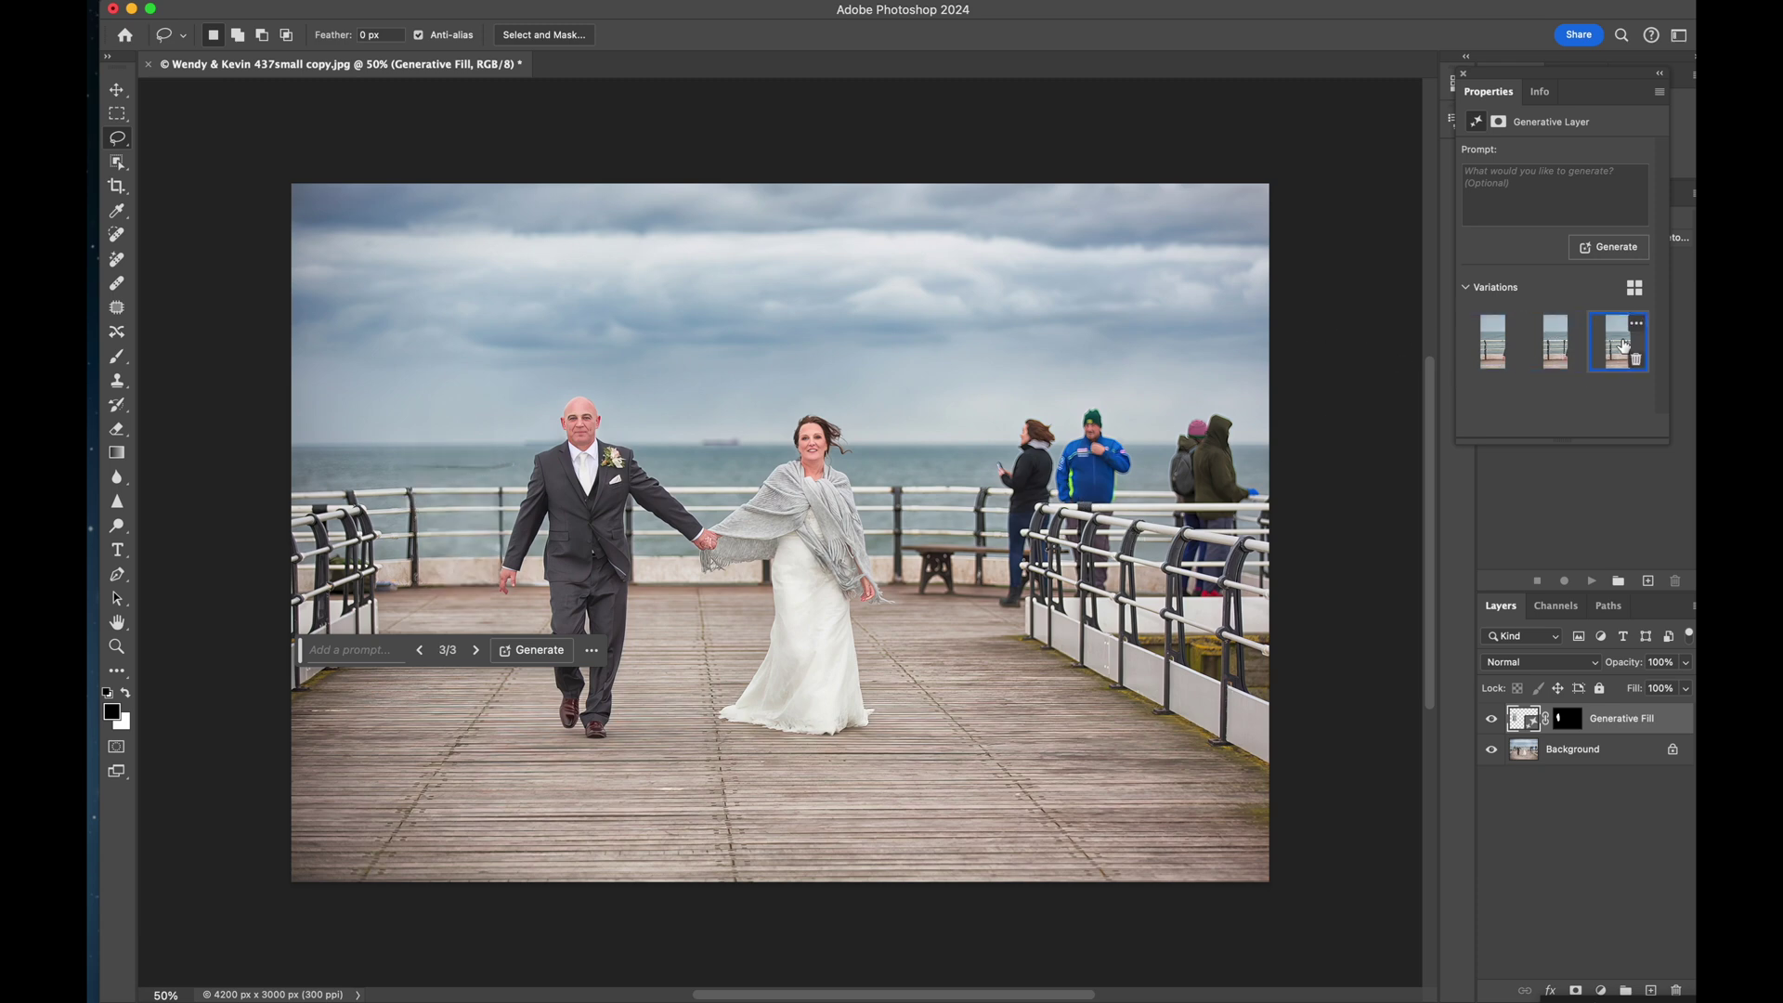
pyautogui.click(1557, 342)
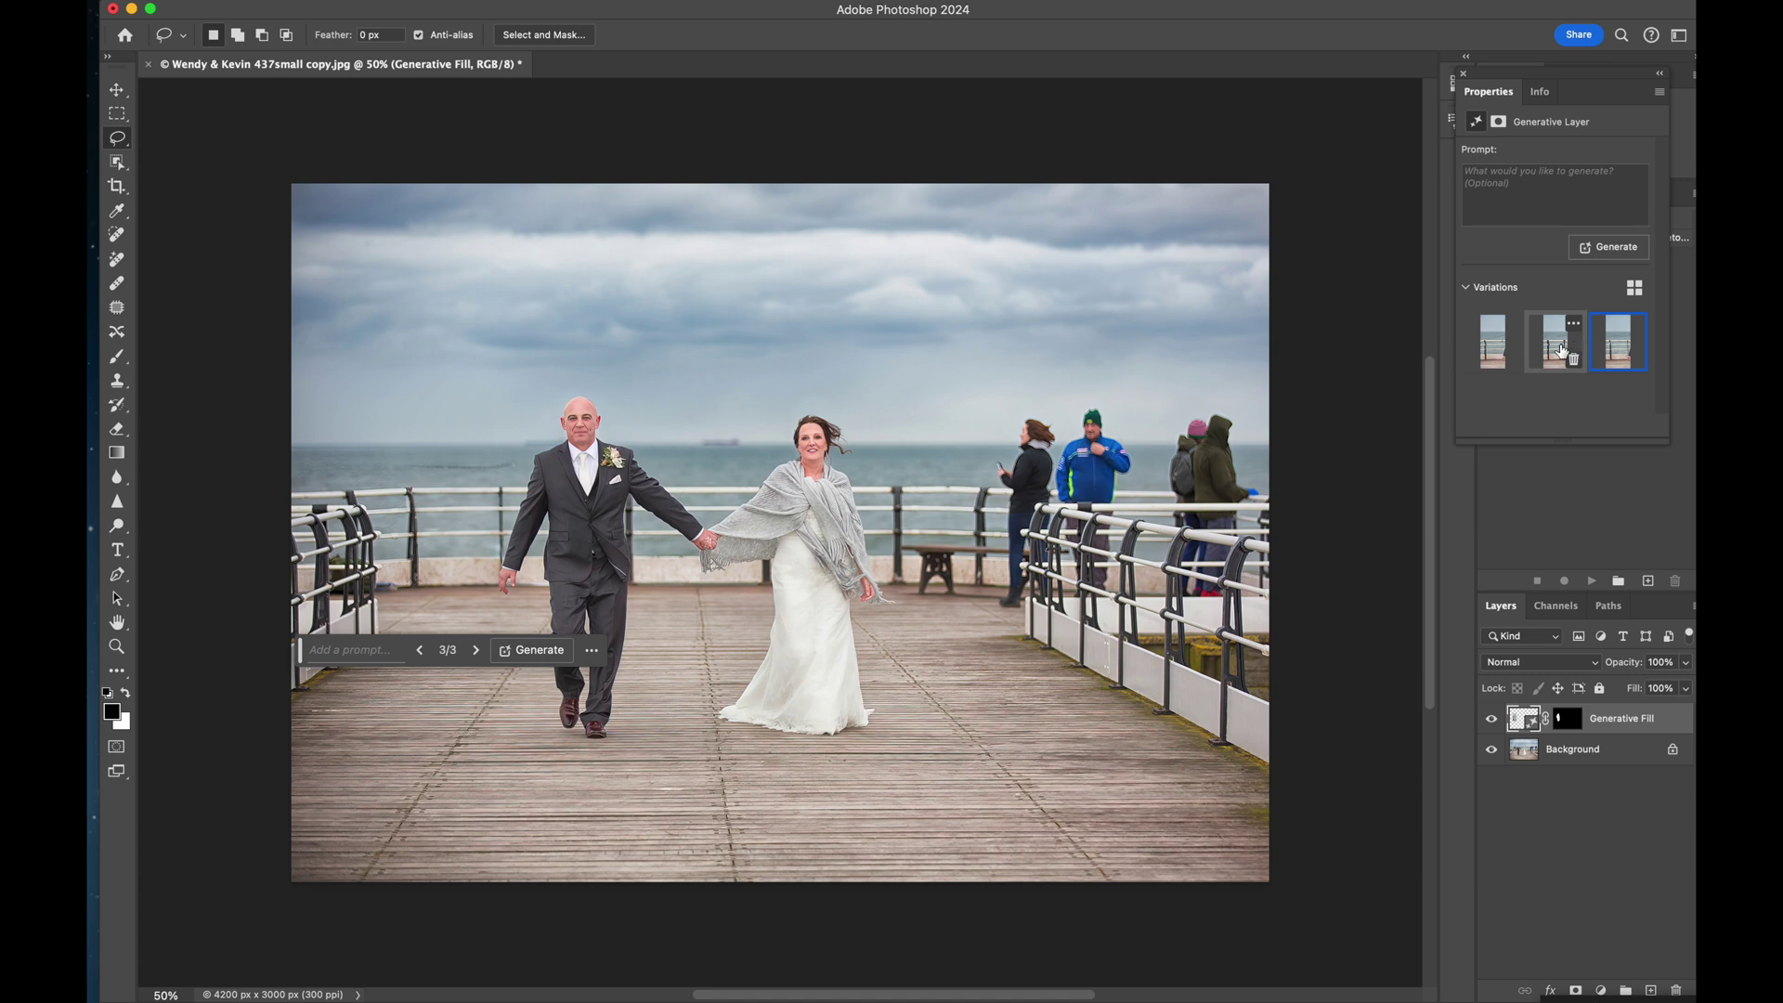
pyautogui.click(1502, 351)
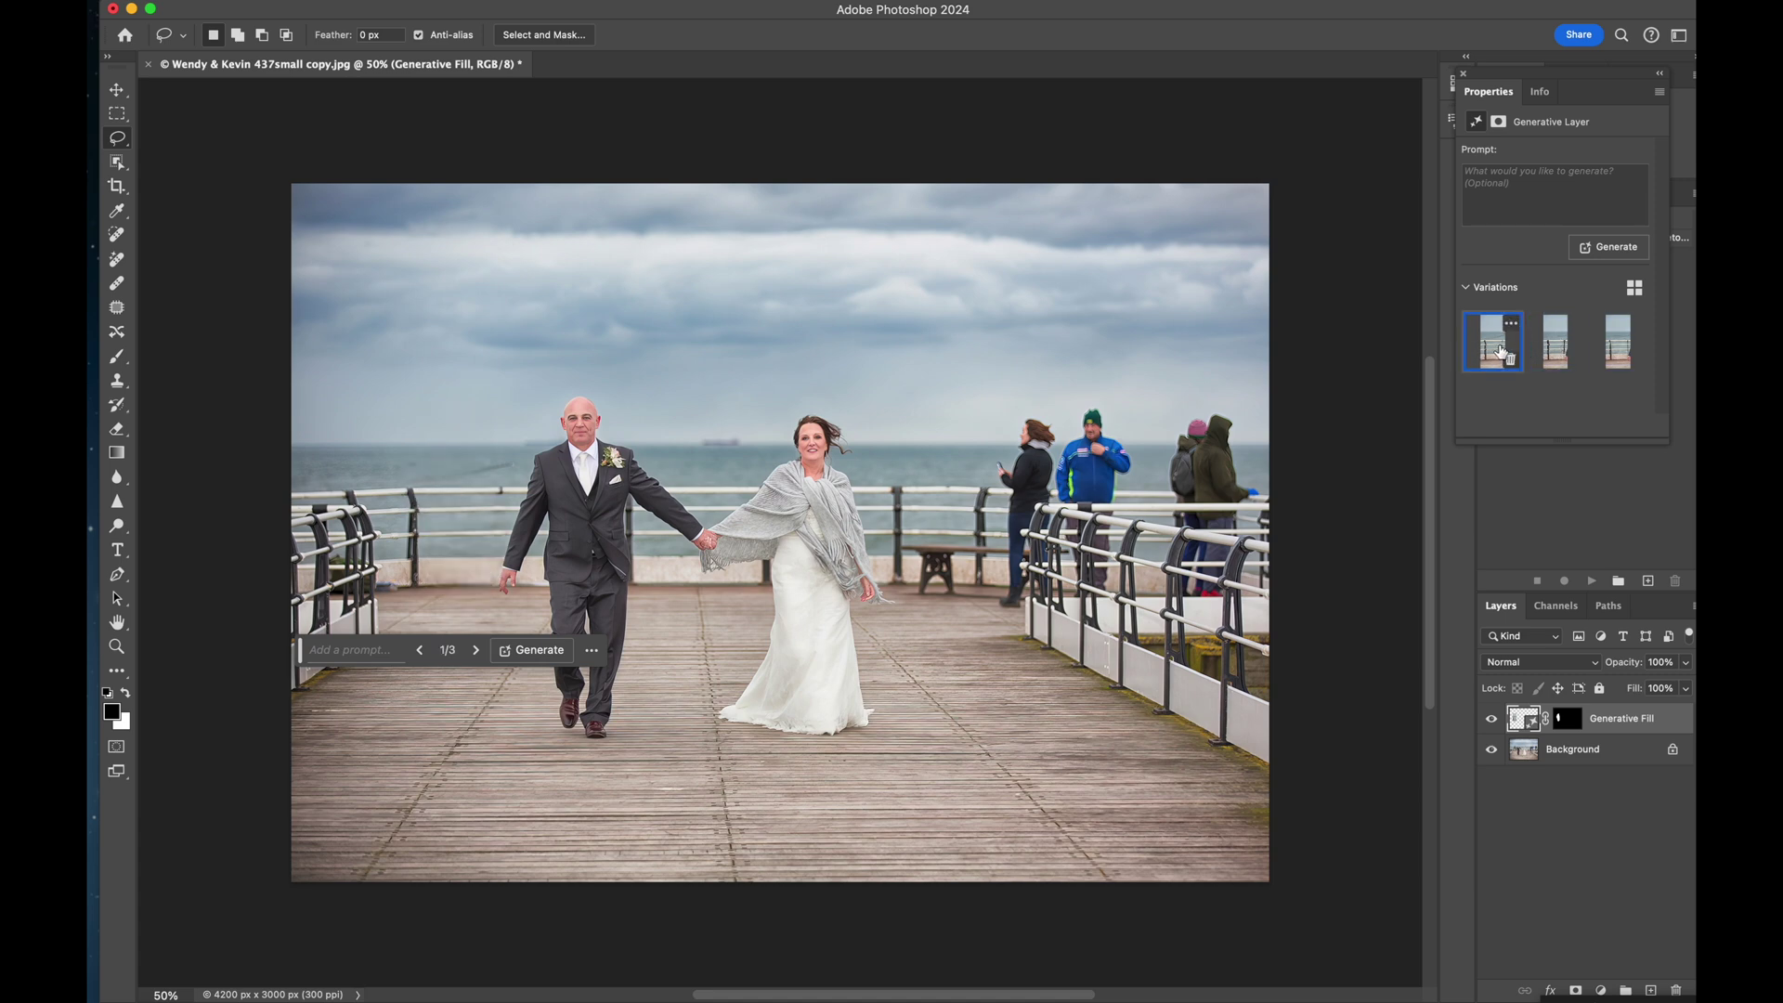
pyautogui.click(1620, 354)
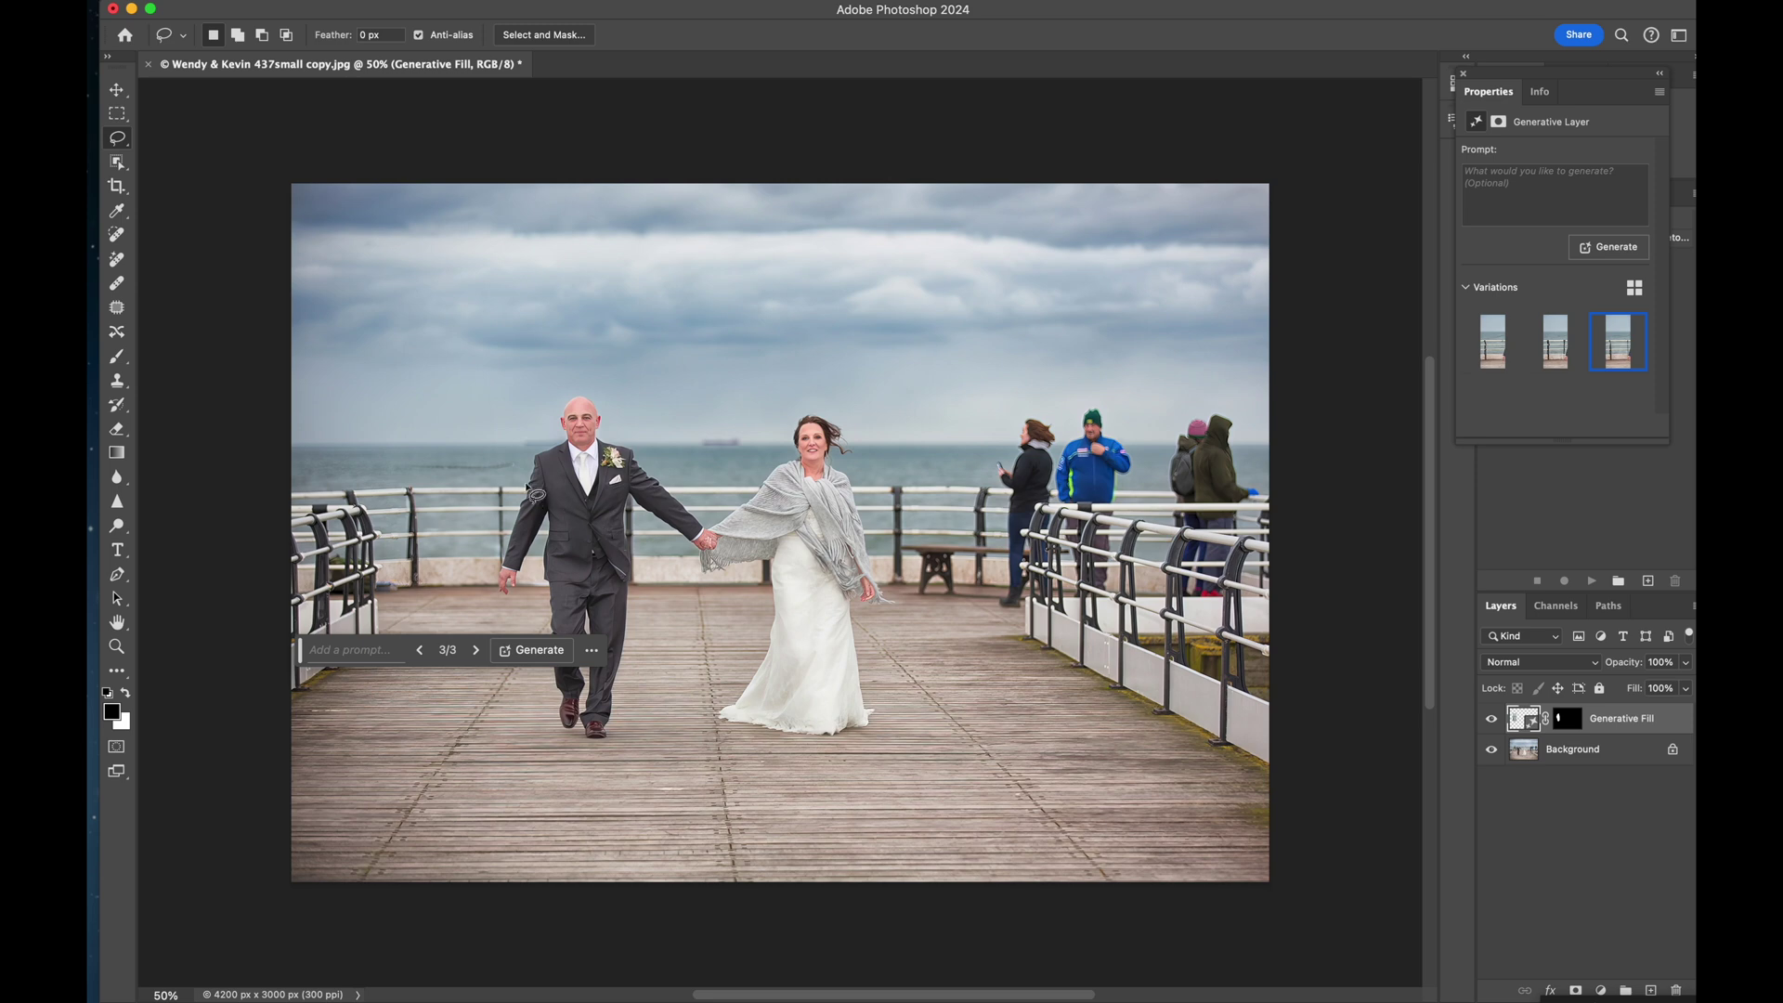
pyautogui.click(1496, 351)
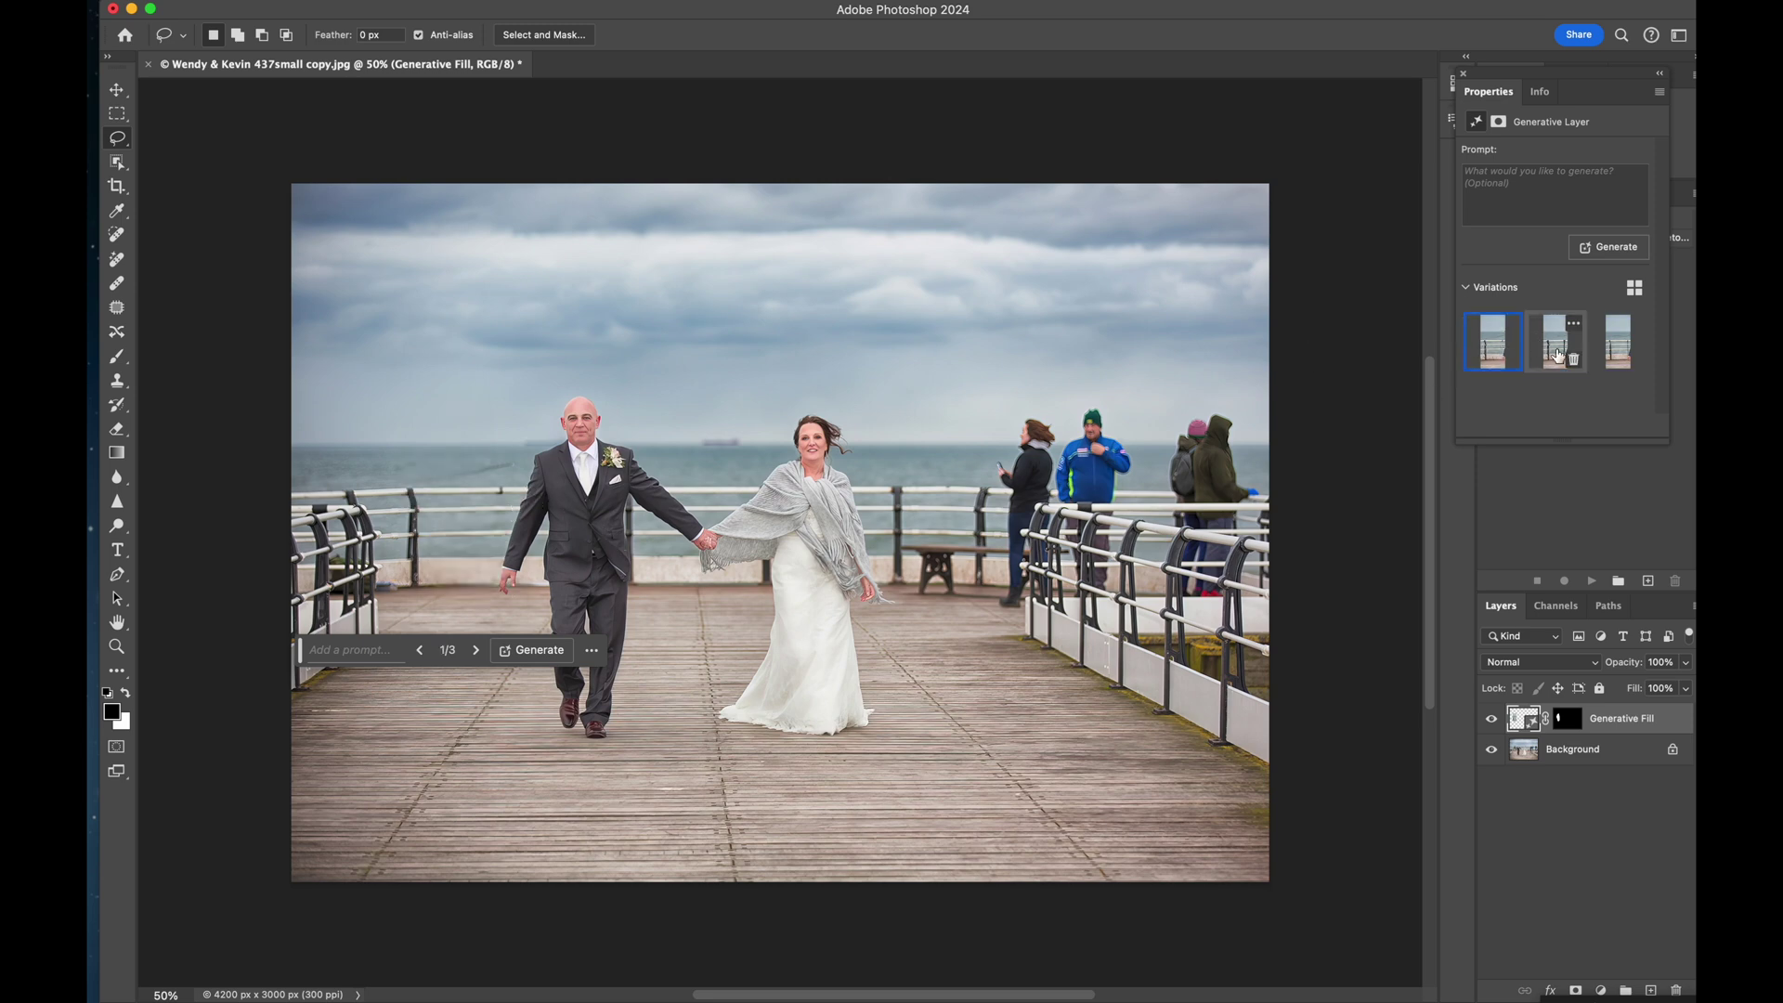
pyautogui.click(1622, 352)
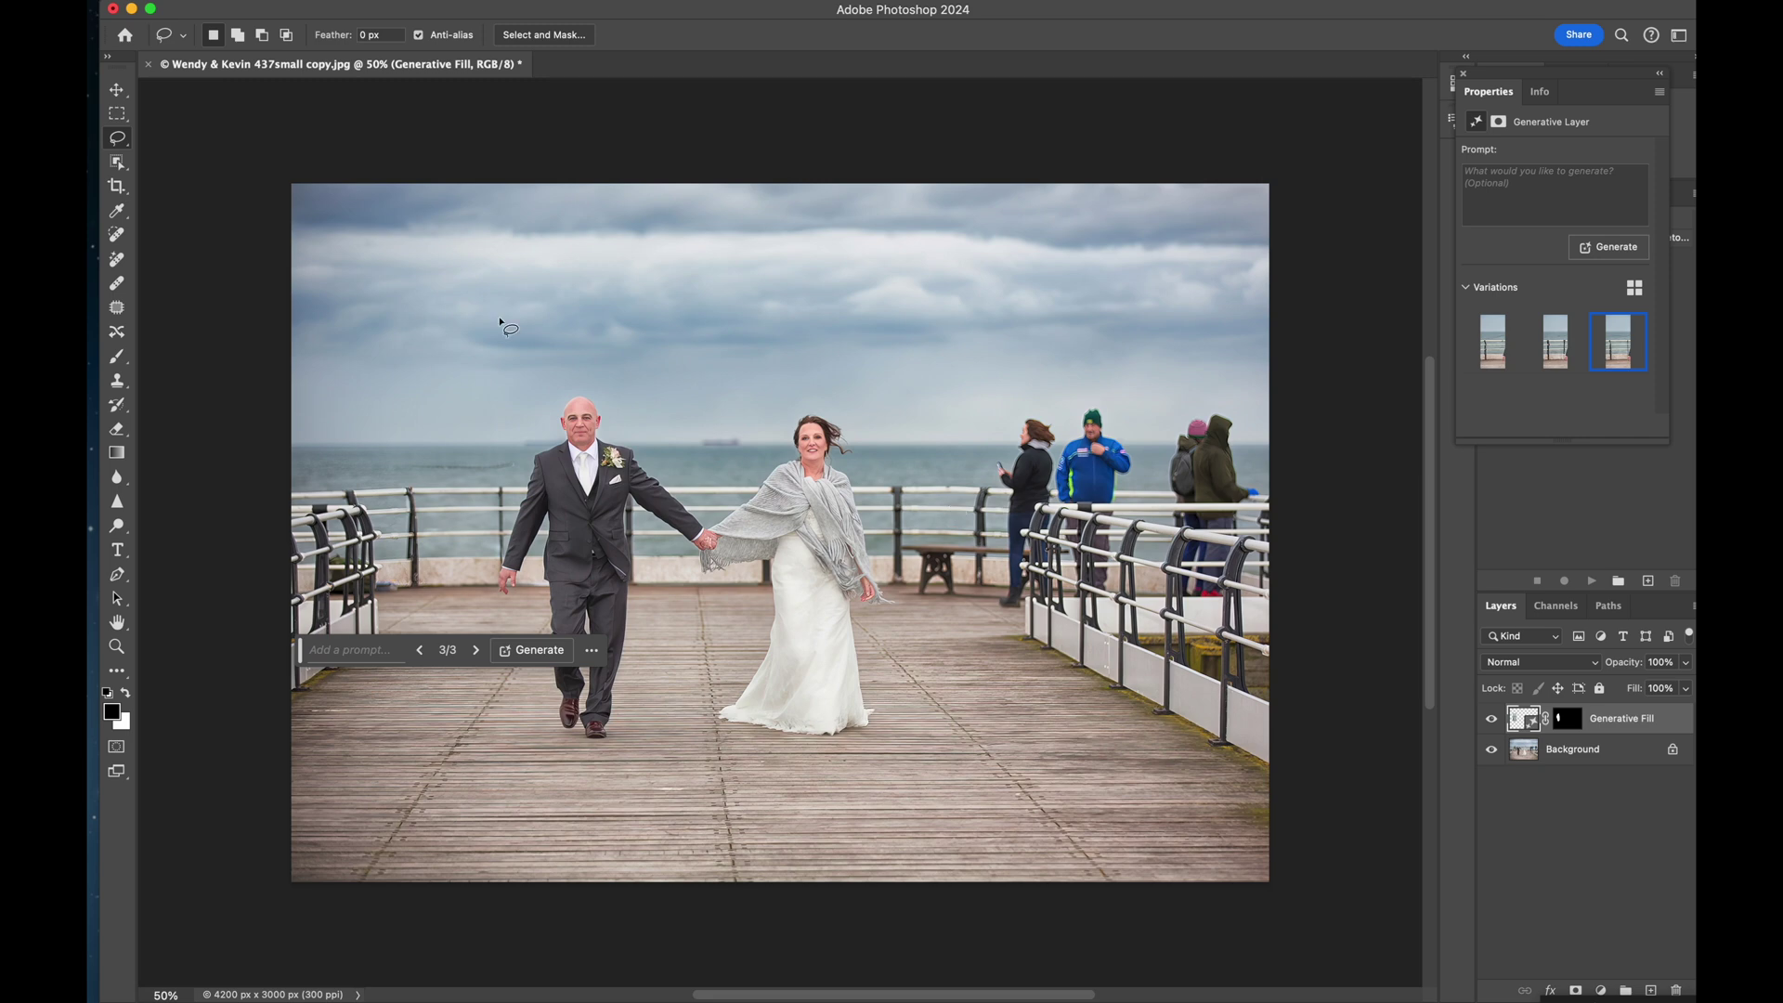
# - Select the Remove tool and make the Background layer active
pyautogui.click(119, 259)
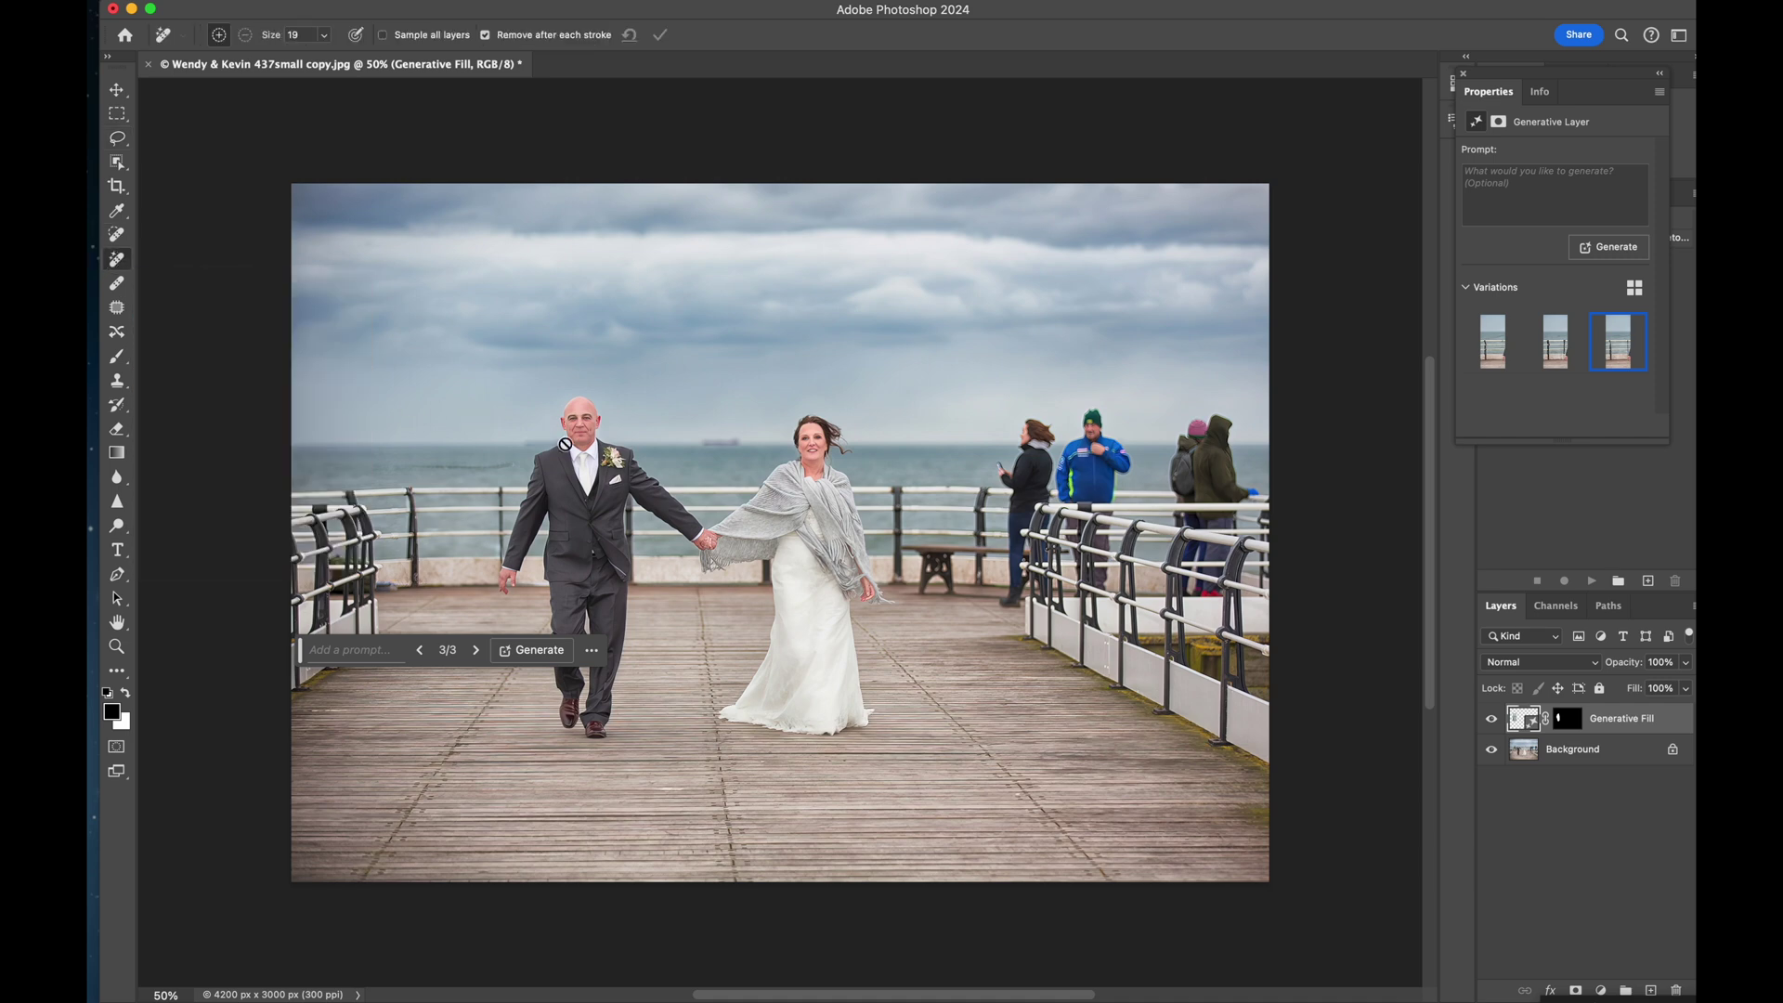
pyautogui.click(1586, 750)
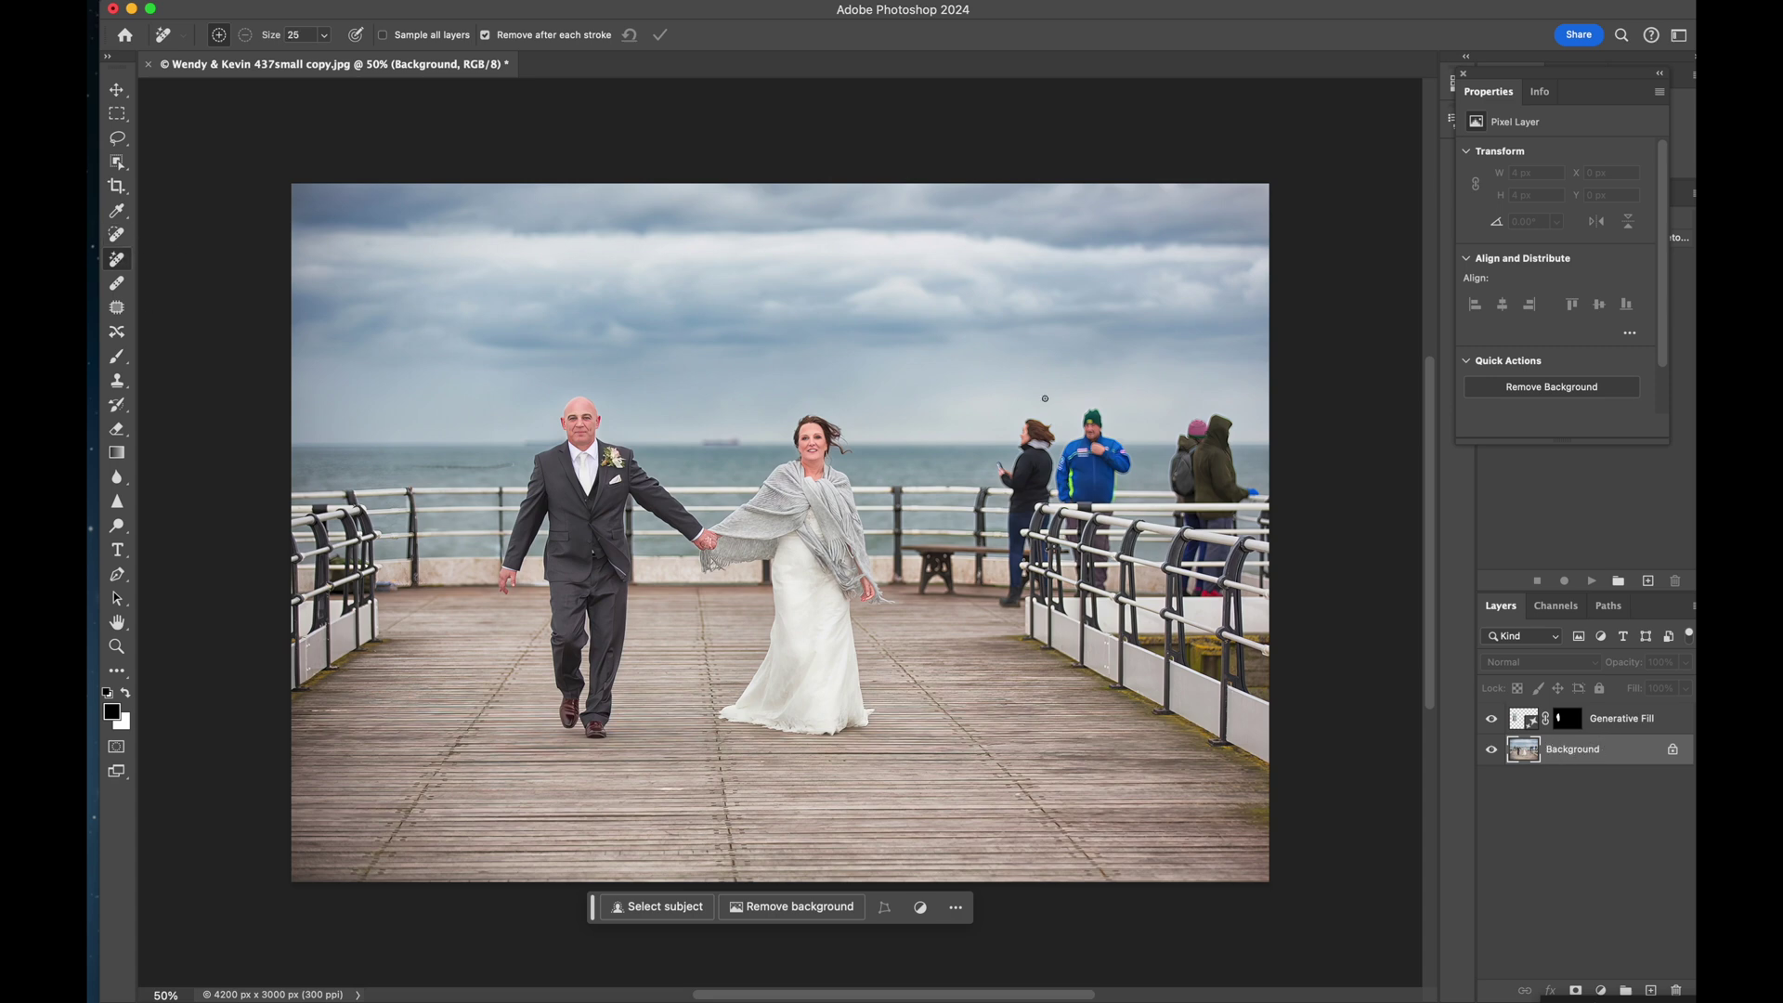
# - Enlarge the Remove brush to 200, then erase the hooded people at the right edge and clean the railing
pyautogui.press(']')
pyautogui.press(']')
pyautogui.press(']')
pyautogui.press(']')
pyautogui.press(']')
pyautogui.press(']')
pyautogui.press(']')
pyautogui.press(']')
pyautogui.press(']')
pyautogui.press(']')
pyautogui.press(']')
pyautogui.press(']')
pyautogui.moveTo(1229, 414)
pyautogui.mouseDown()
pyautogui.moveTo(1194, 436)
pyautogui.moveTo(1193, 483)
pyautogui.moveTo(1257, 484)
pyautogui.moveTo(1218, 429)
pyautogui.moveTo(1204, 482)
pyautogui.moveTo(1231, 484)
pyautogui.moveTo(1225, 449)
pyautogui.moveTo(1186, 454)
pyautogui.moveTo(1238, 462)
pyautogui.mouseUp()
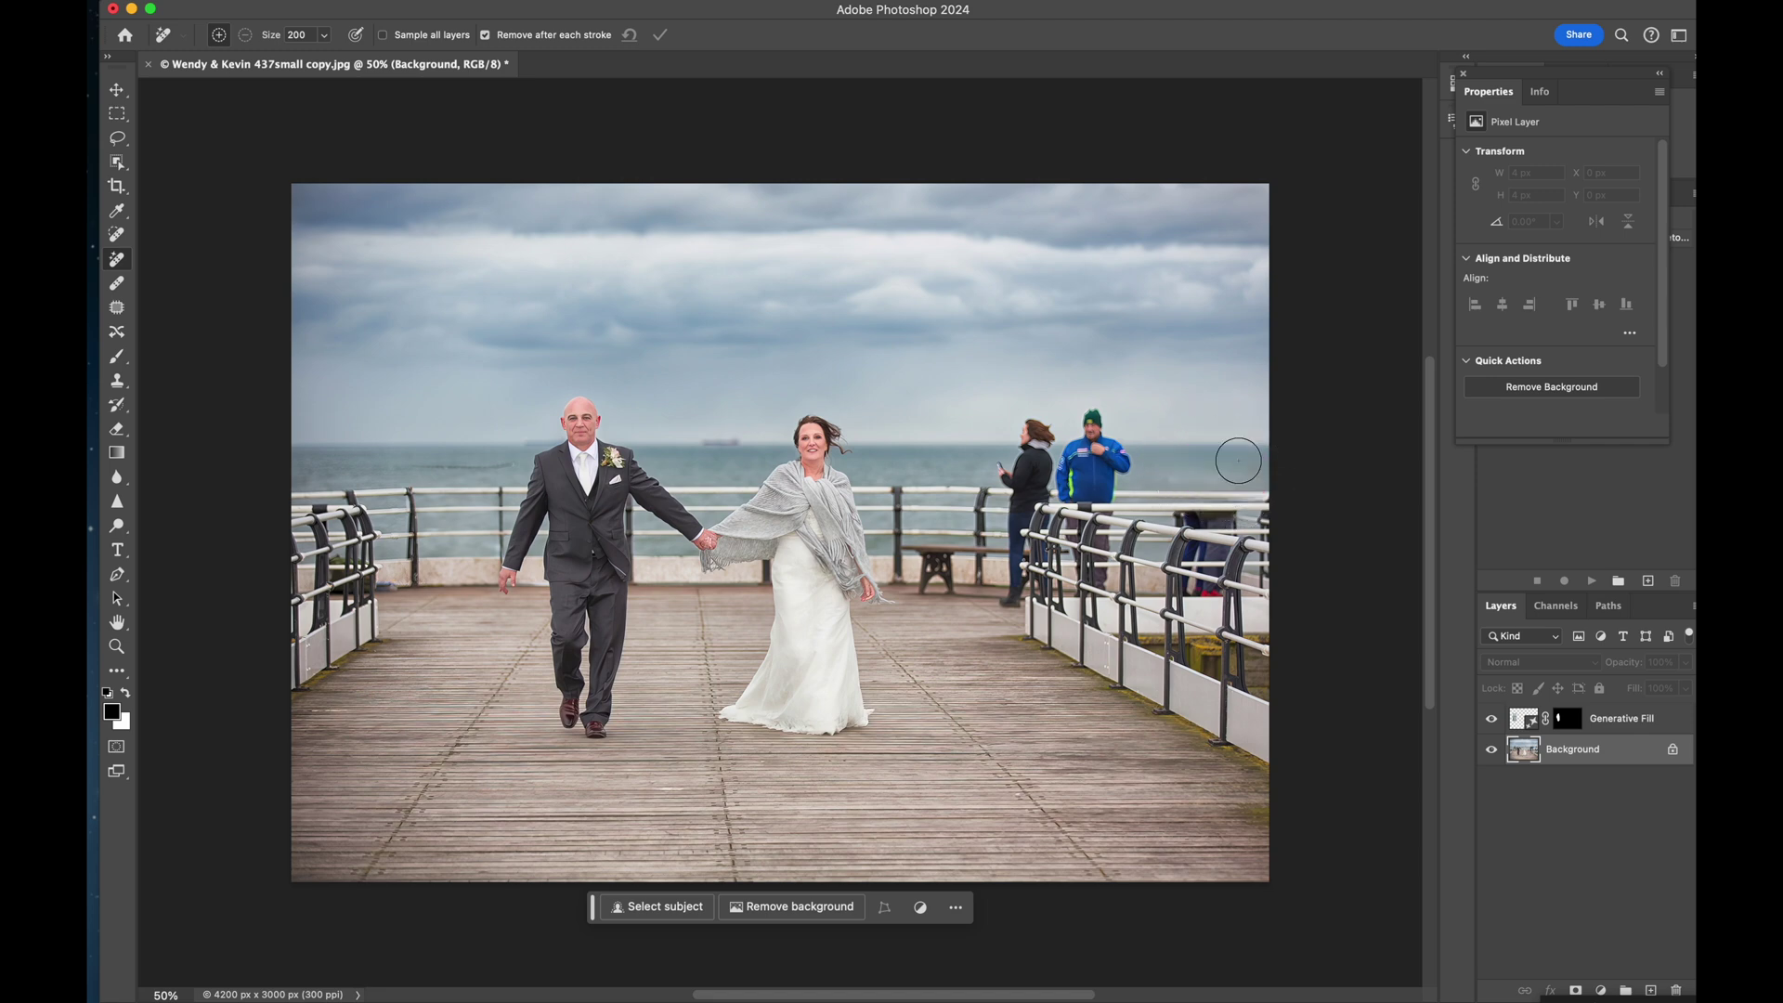
pyautogui.click(1179, 473)
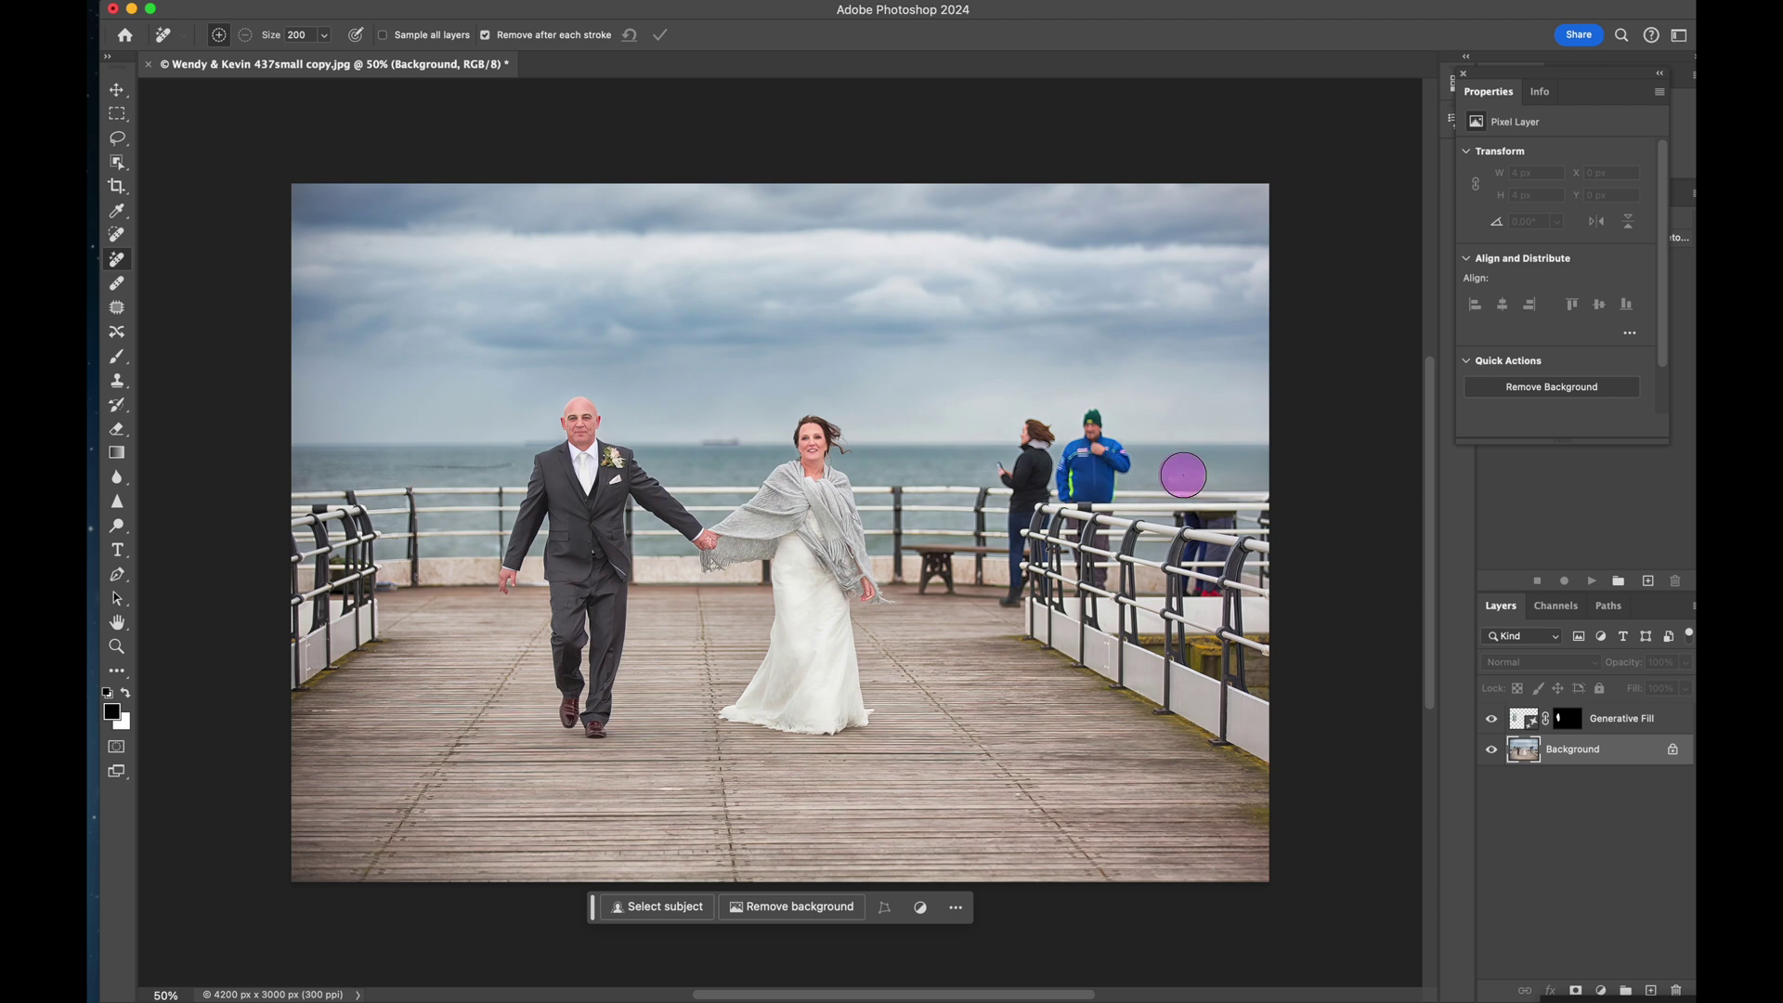
pyautogui.moveTo(1241, 519)
pyautogui.mouseDown()
pyautogui.moveTo(1183, 524)
pyautogui.moveTo(1185, 560)
pyautogui.moveTo(1241, 587)
pyautogui.mouseUp()
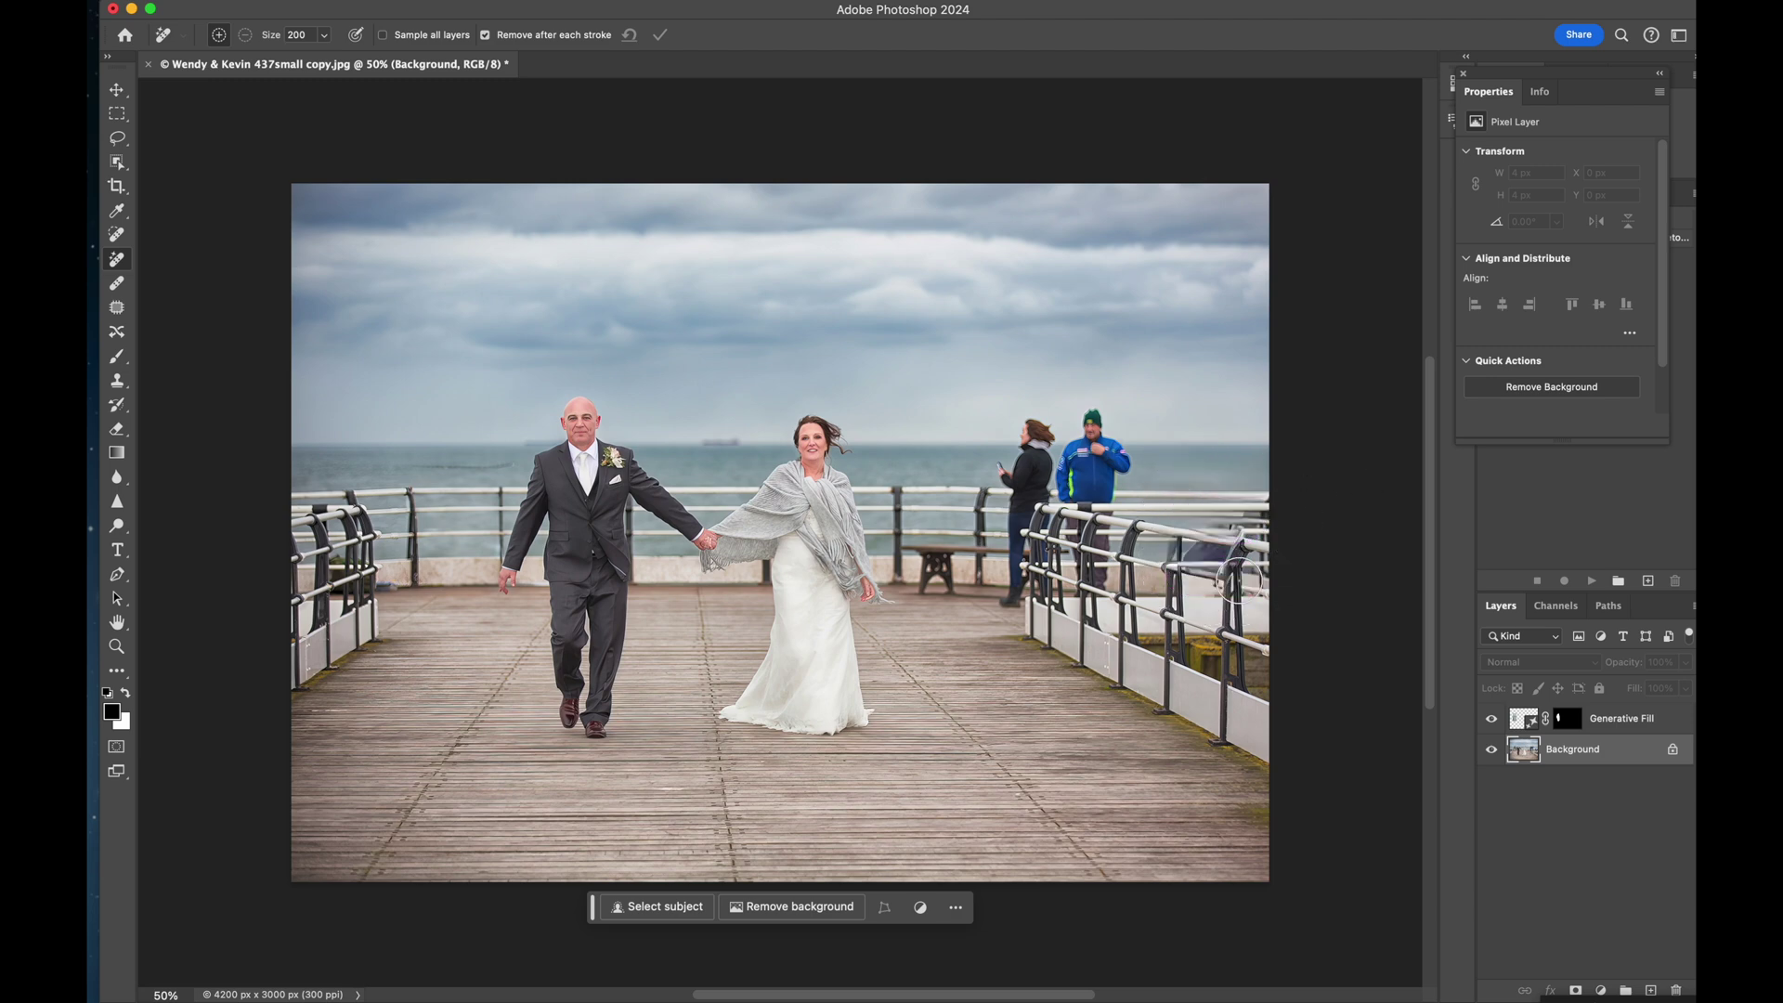
# - Erase the man in blue and the standing woman, then clean leftover marks down to the deck
pyautogui.moveTo(1106, 419)
pyautogui.mouseDown()
pyautogui.moveTo(1073, 483)
pyautogui.moveTo(1091, 489)
pyautogui.moveTo(1100, 429)
pyautogui.moveTo(1095, 579)
pyautogui.mouseUp()
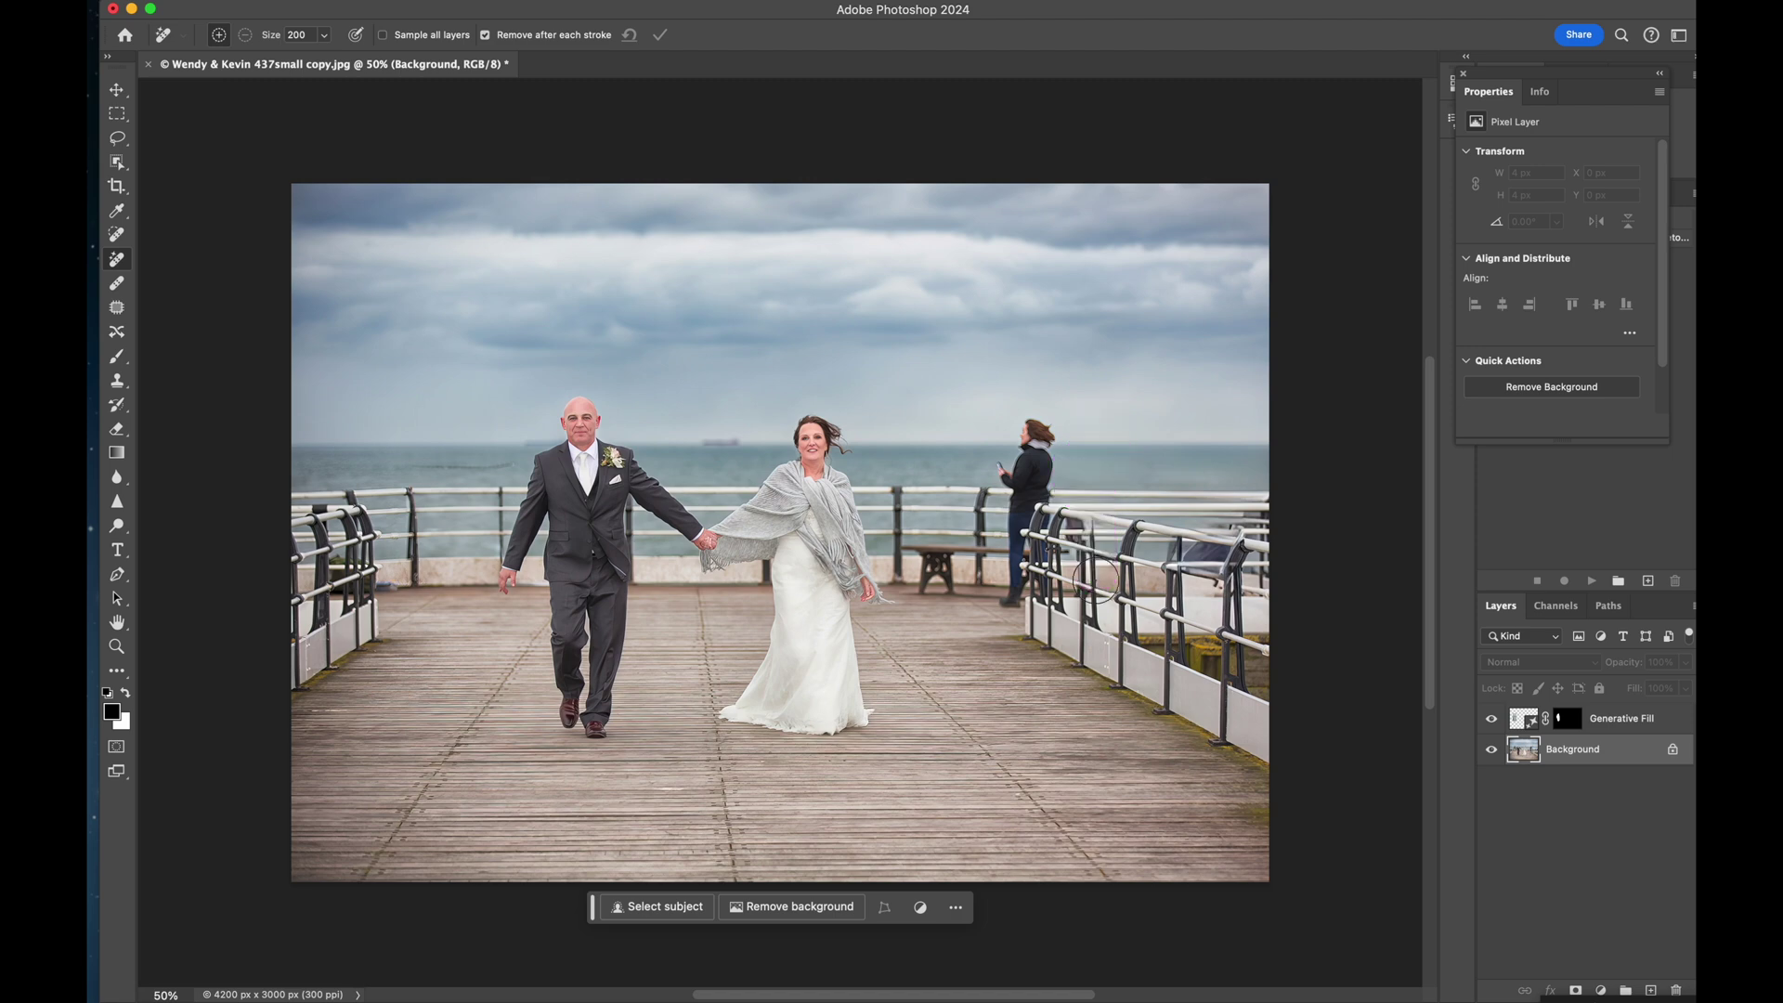
pyautogui.moveTo(1034, 417)
pyautogui.mouseDown()
pyautogui.moveTo(1007, 468)
pyautogui.moveTo(1042, 473)
pyautogui.moveTo(1020, 594)
pyautogui.mouseUp()
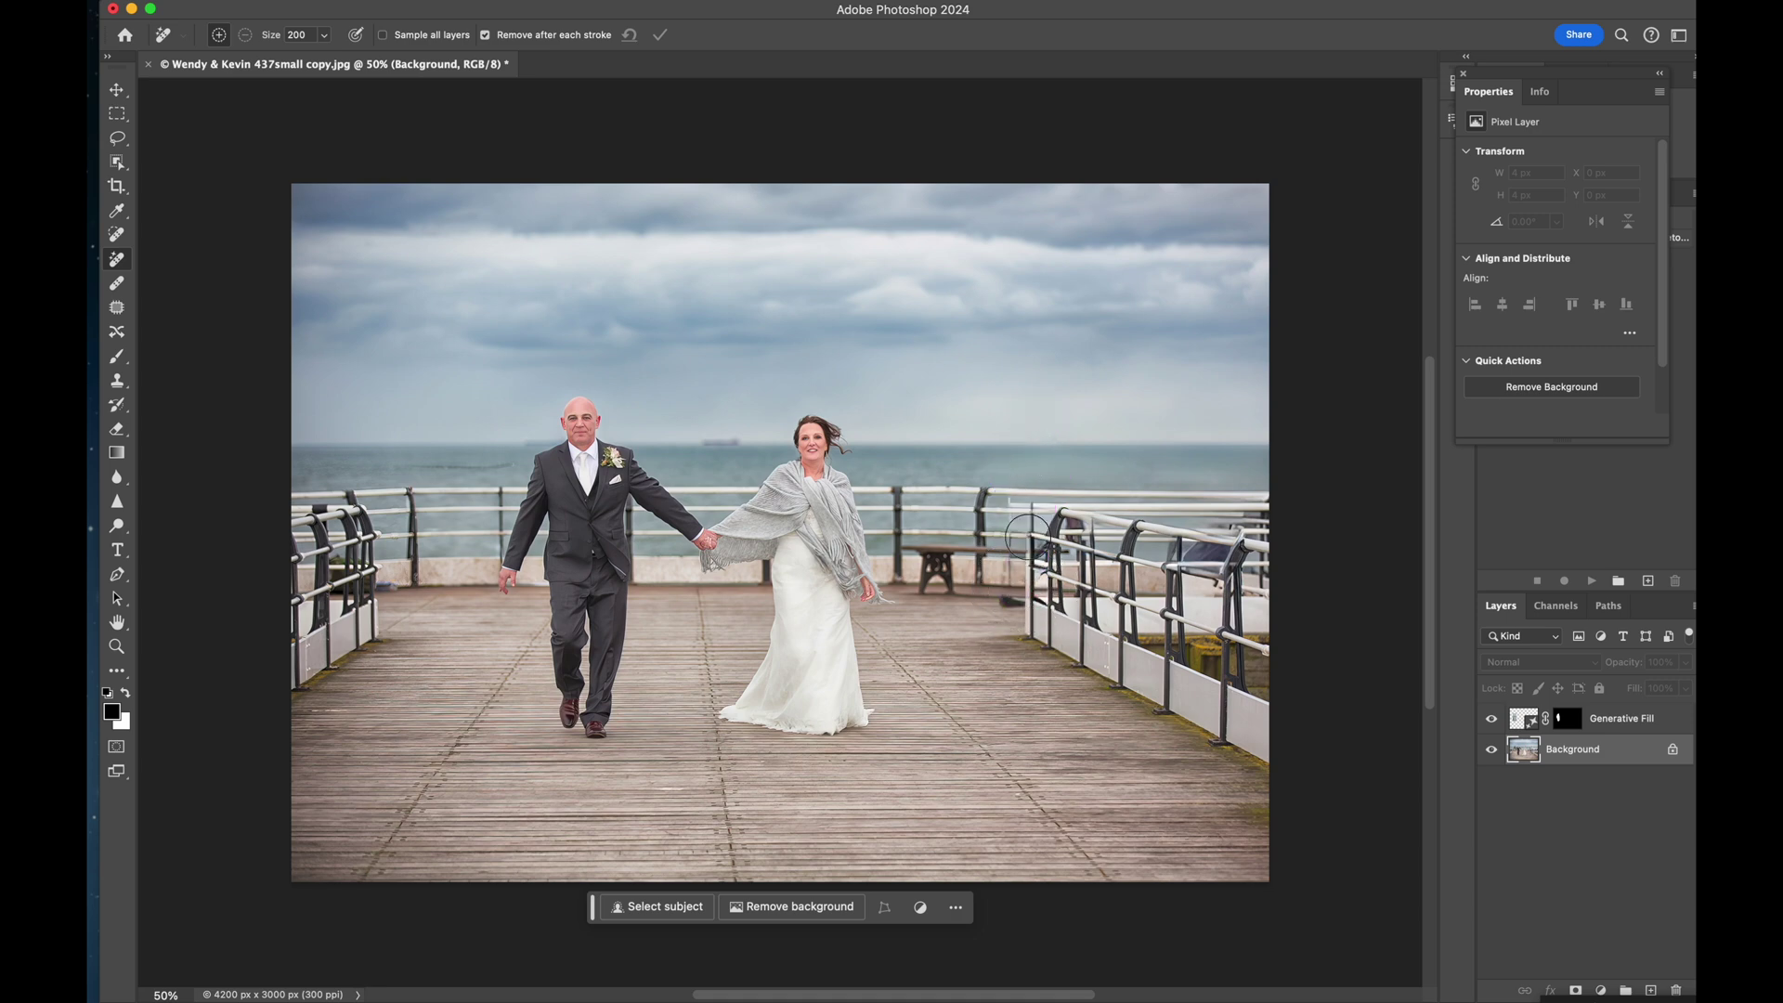
pyautogui.moveTo(1009, 490); pyautogui.dragTo(1008, 599)
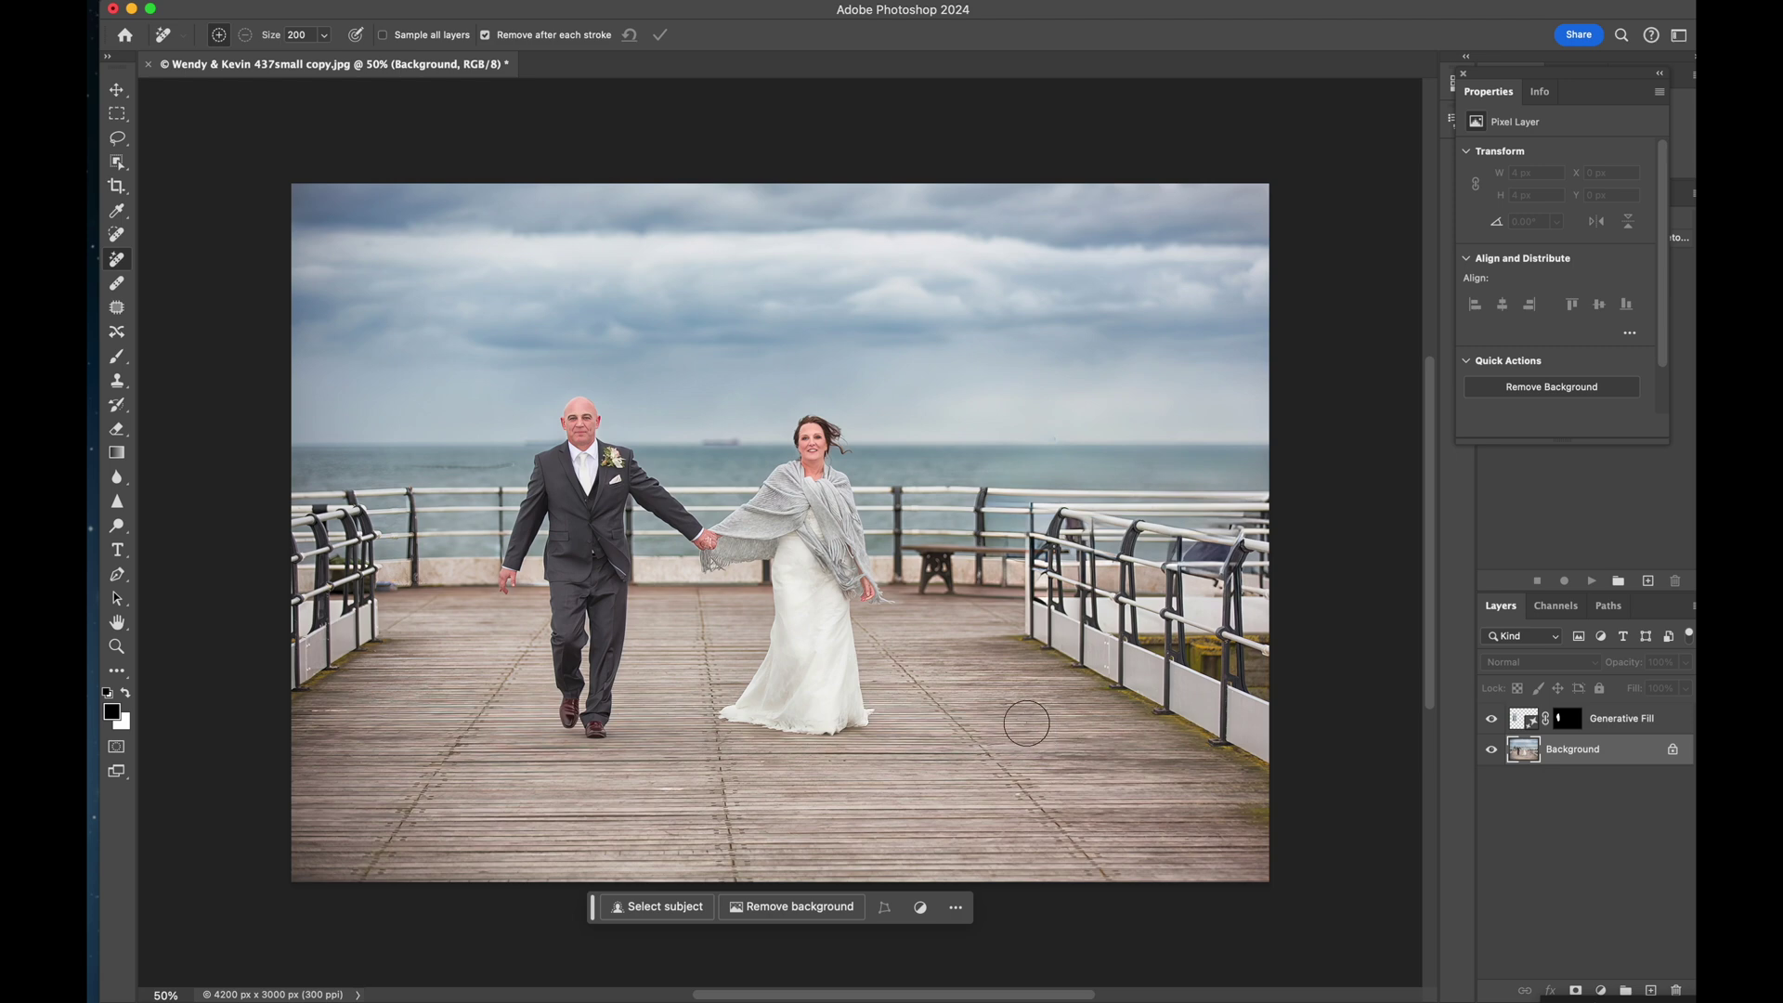
# - Crop tighter around the couple, trimming sky and right edge to 3626 × 2468 px
pyautogui.click(116, 185)
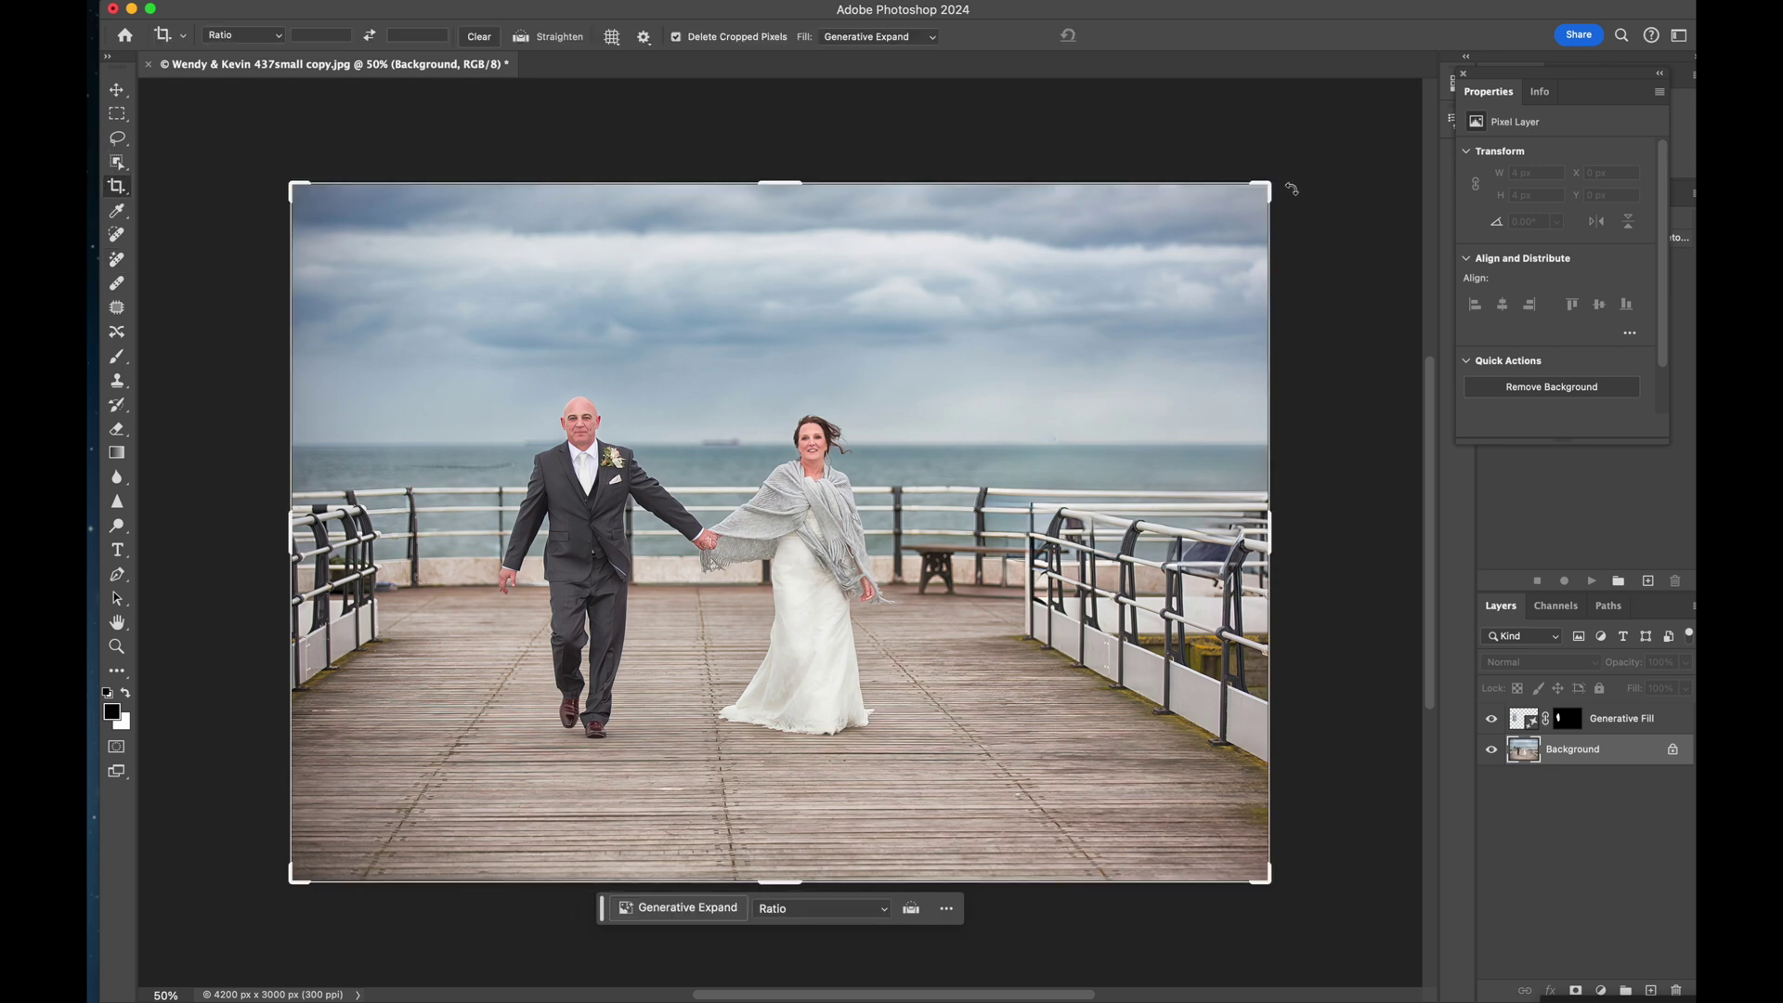
pyautogui.moveTo(1265, 188); pyautogui.dragTo(1202, 247)
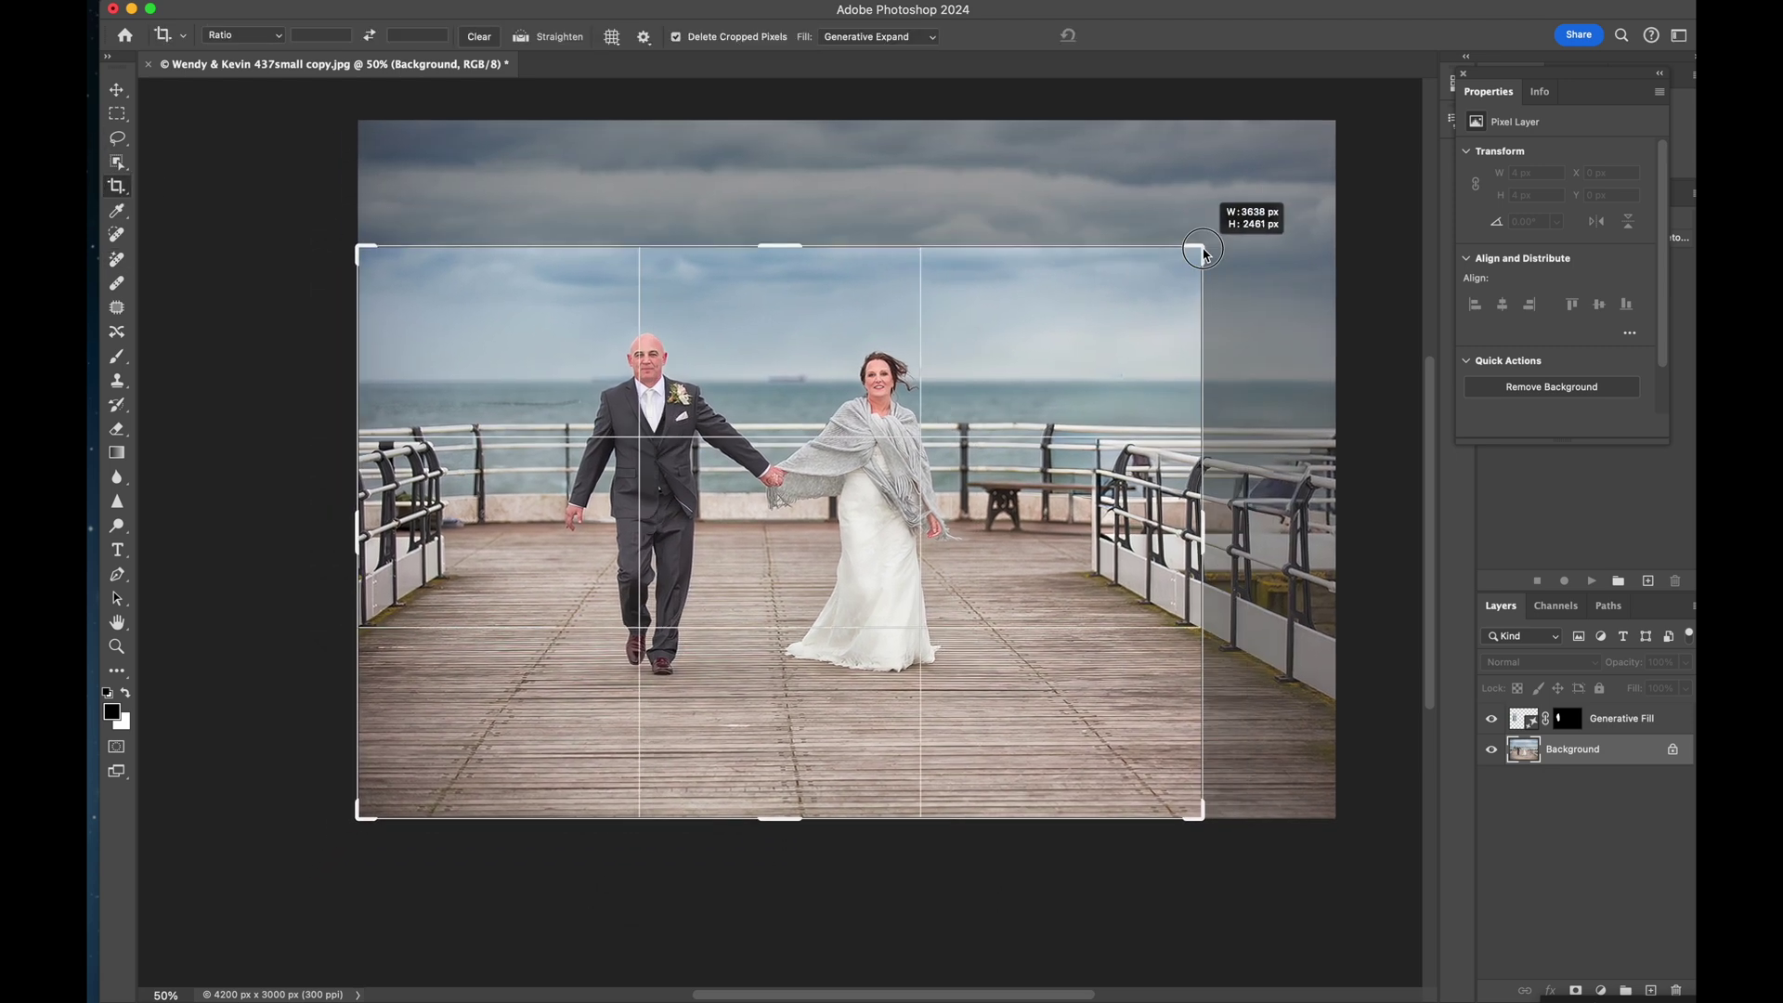
pyautogui.moveTo(1072, 486); pyautogui.dragTo(1073, 532)
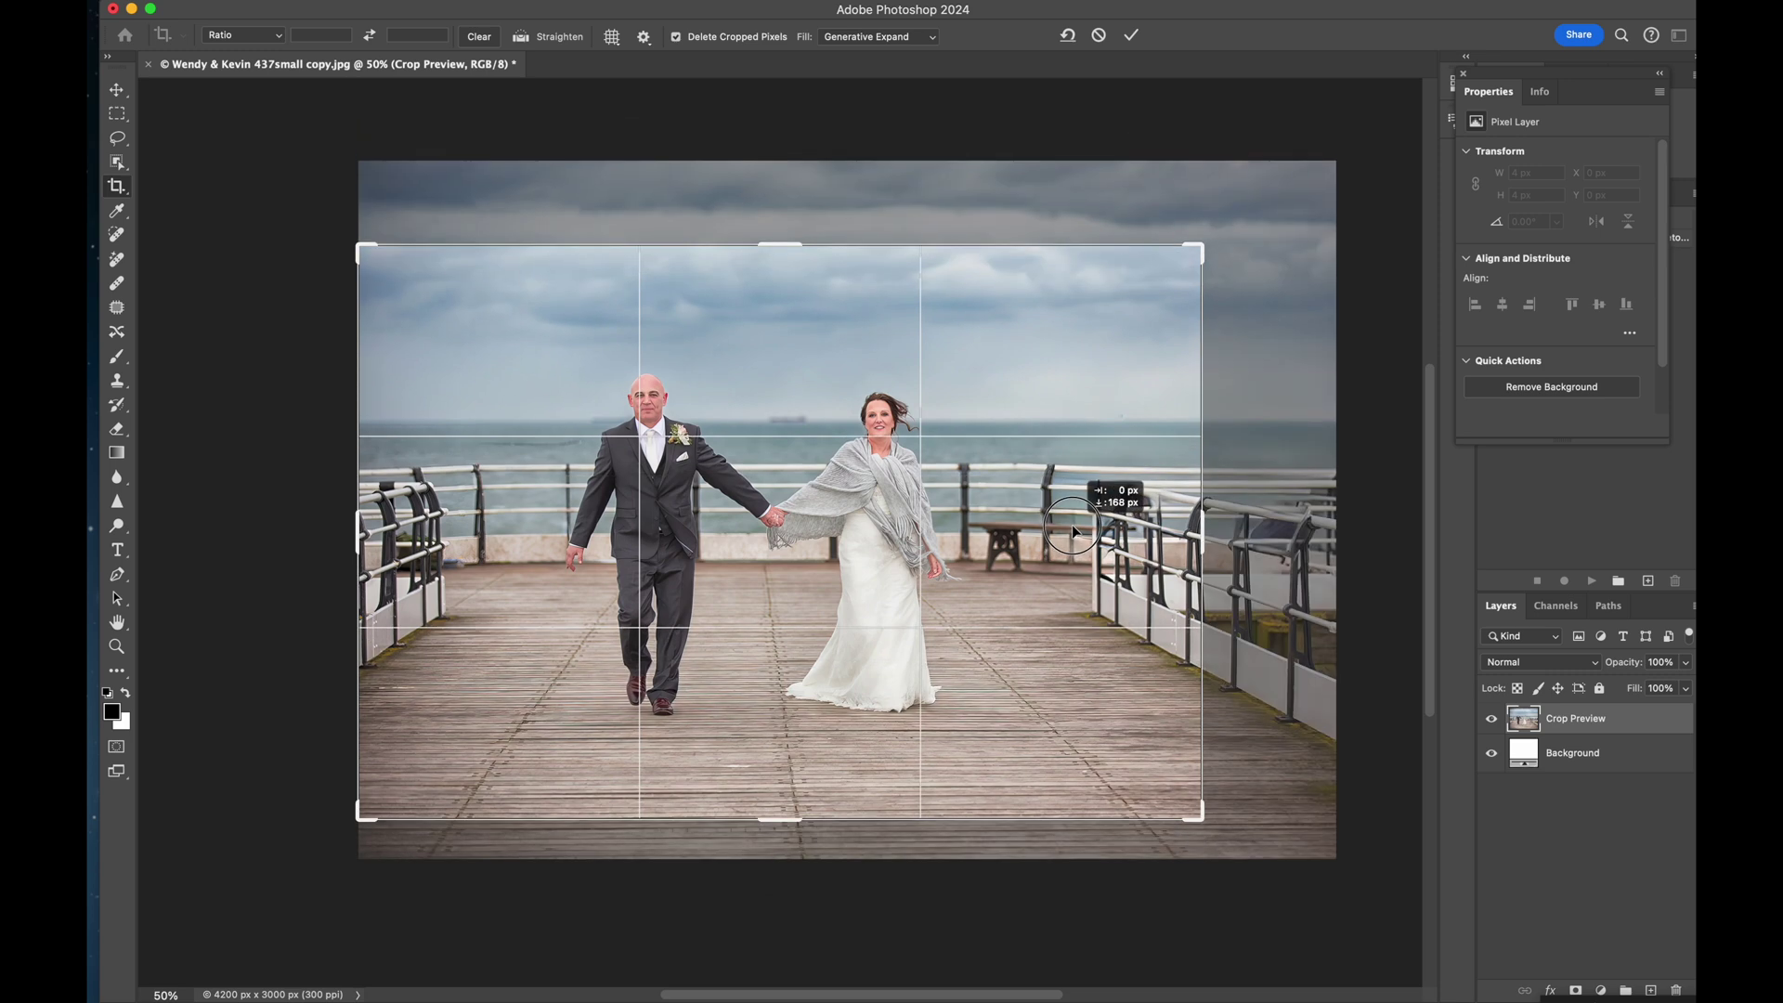
pyautogui.click(1131, 42)
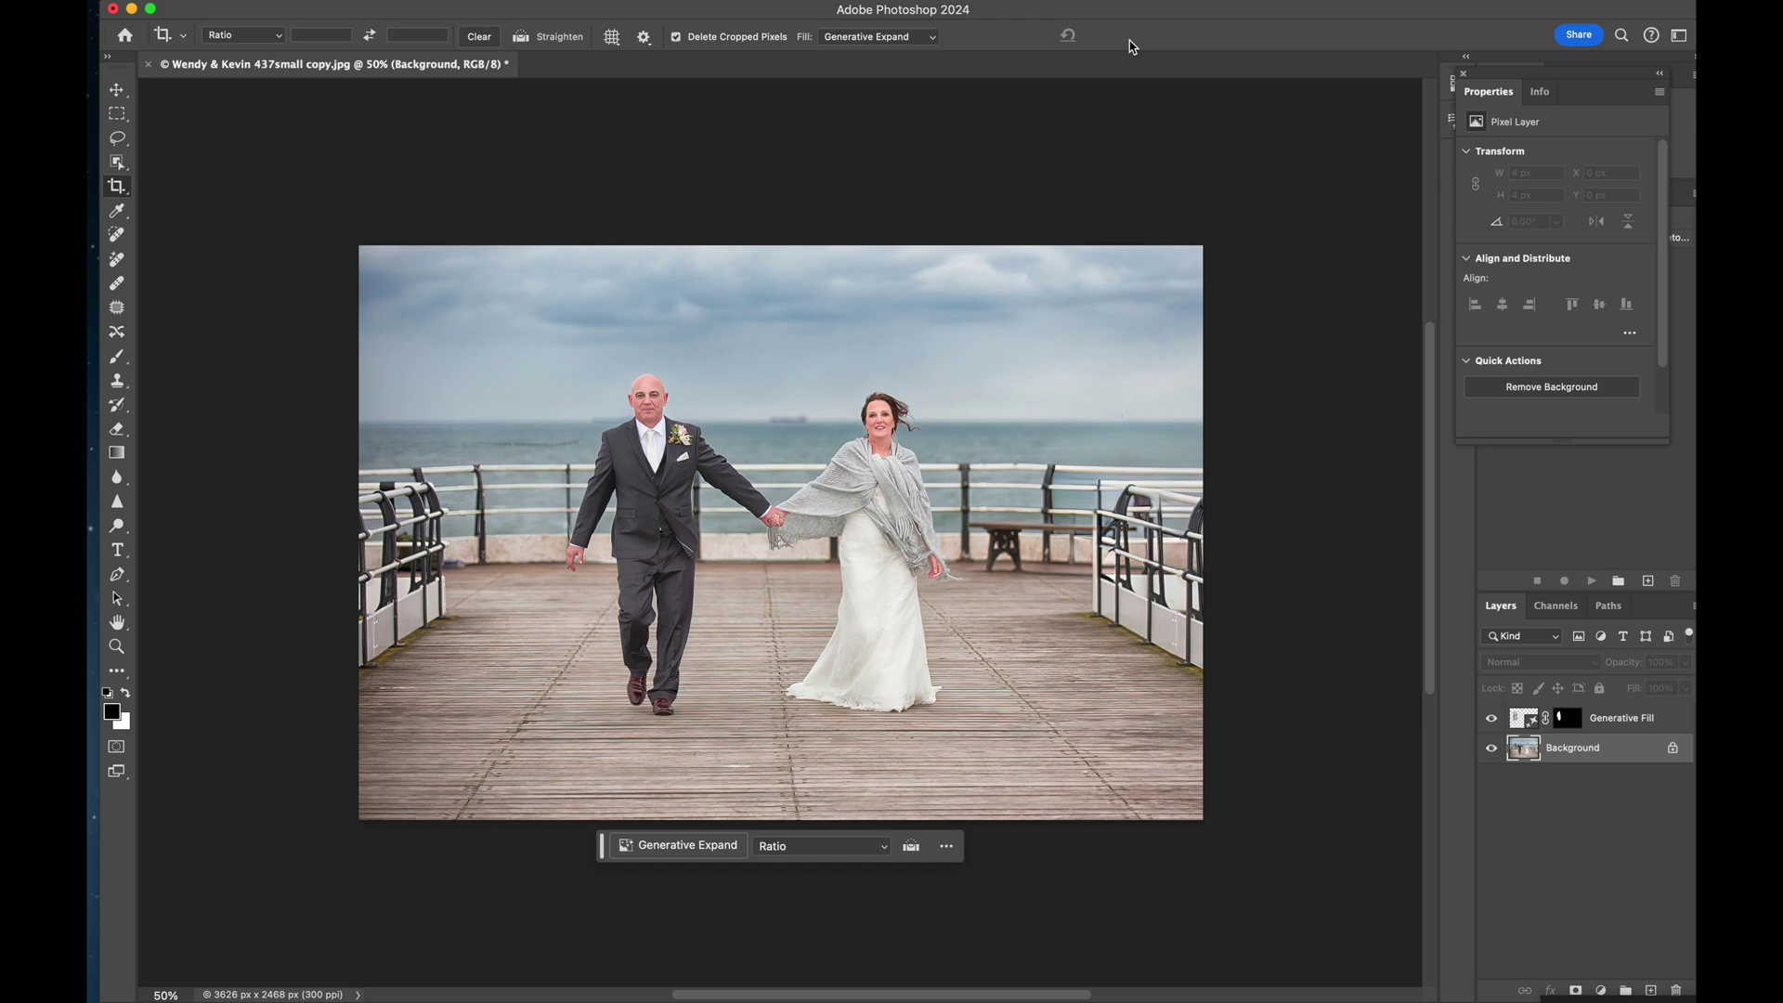
pyautogui.moveTo(661, 966)
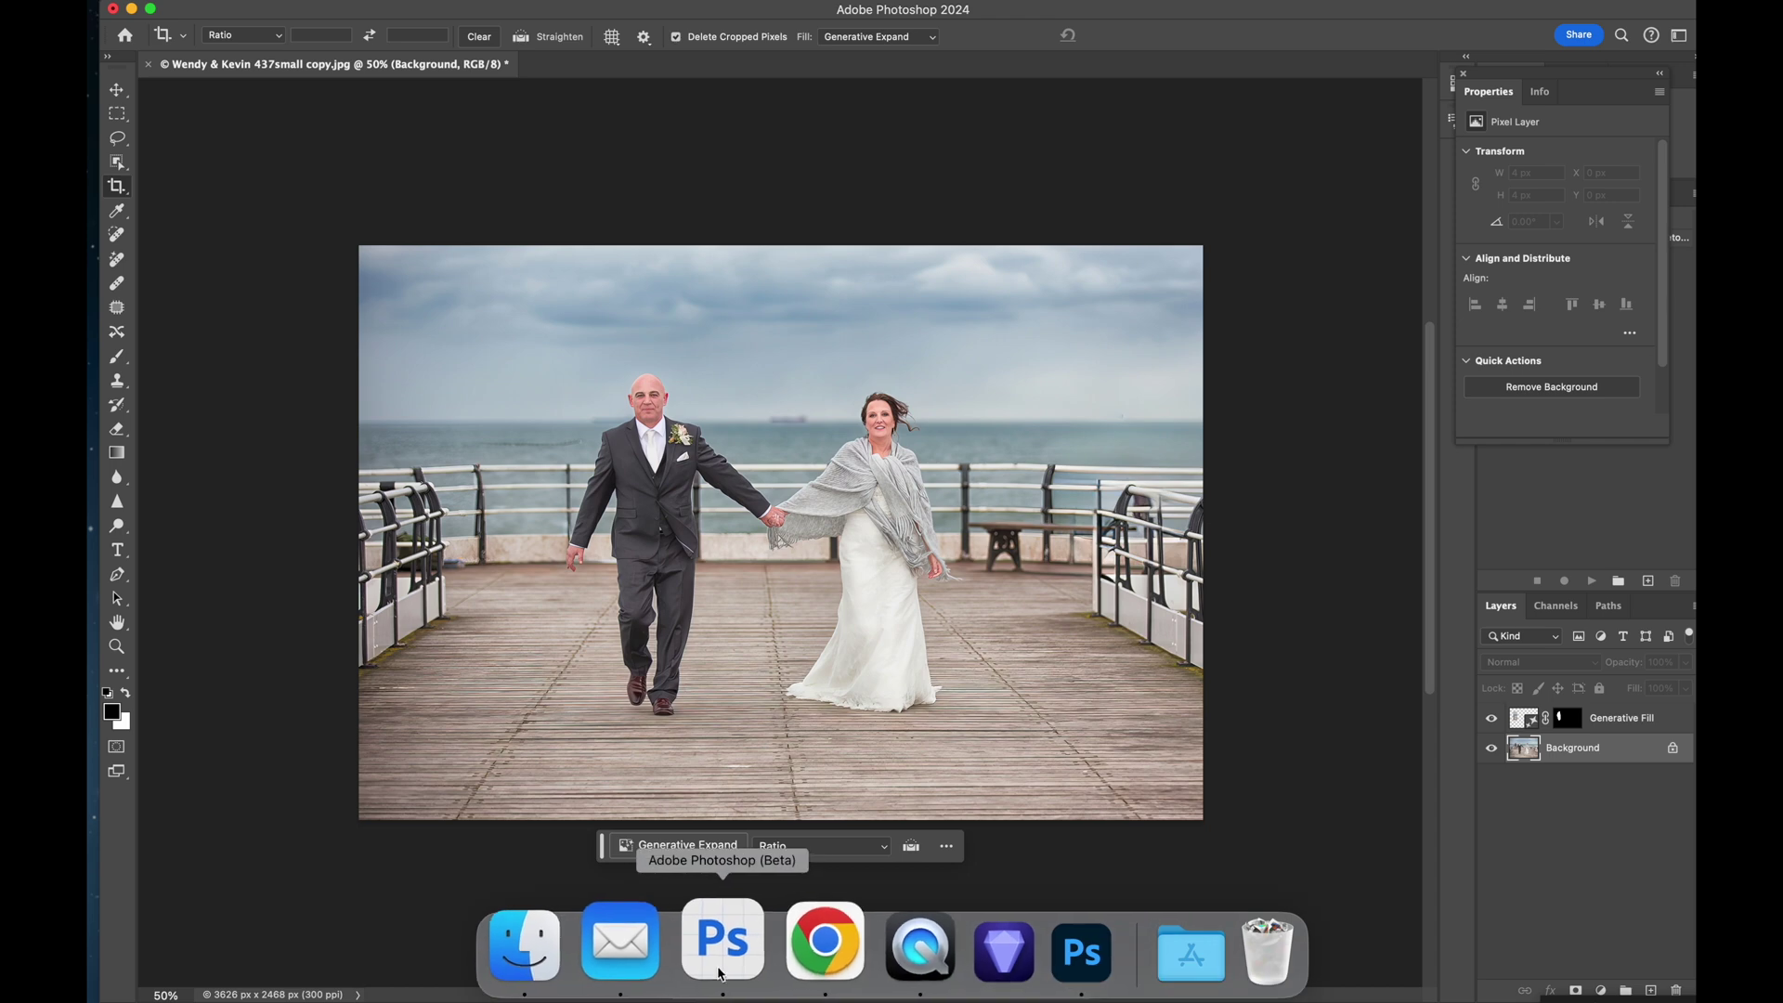